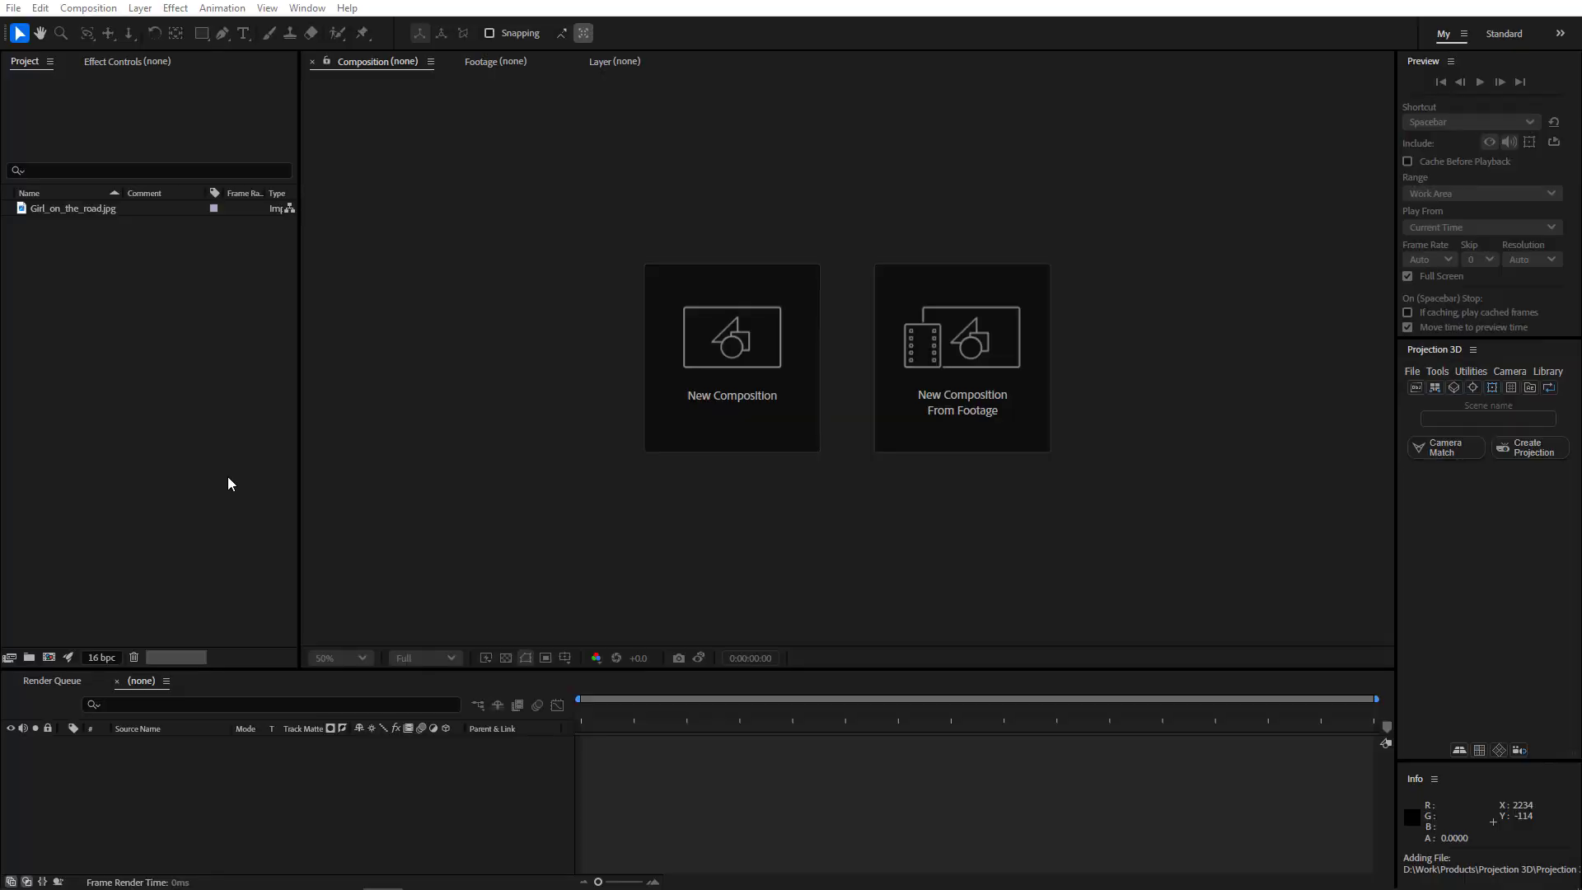
Create a new composition with its default settings.
{"action": "right_click", "coordinate": [128, 309]}
{"action": "left_click", "coordinate": [149, 321]}
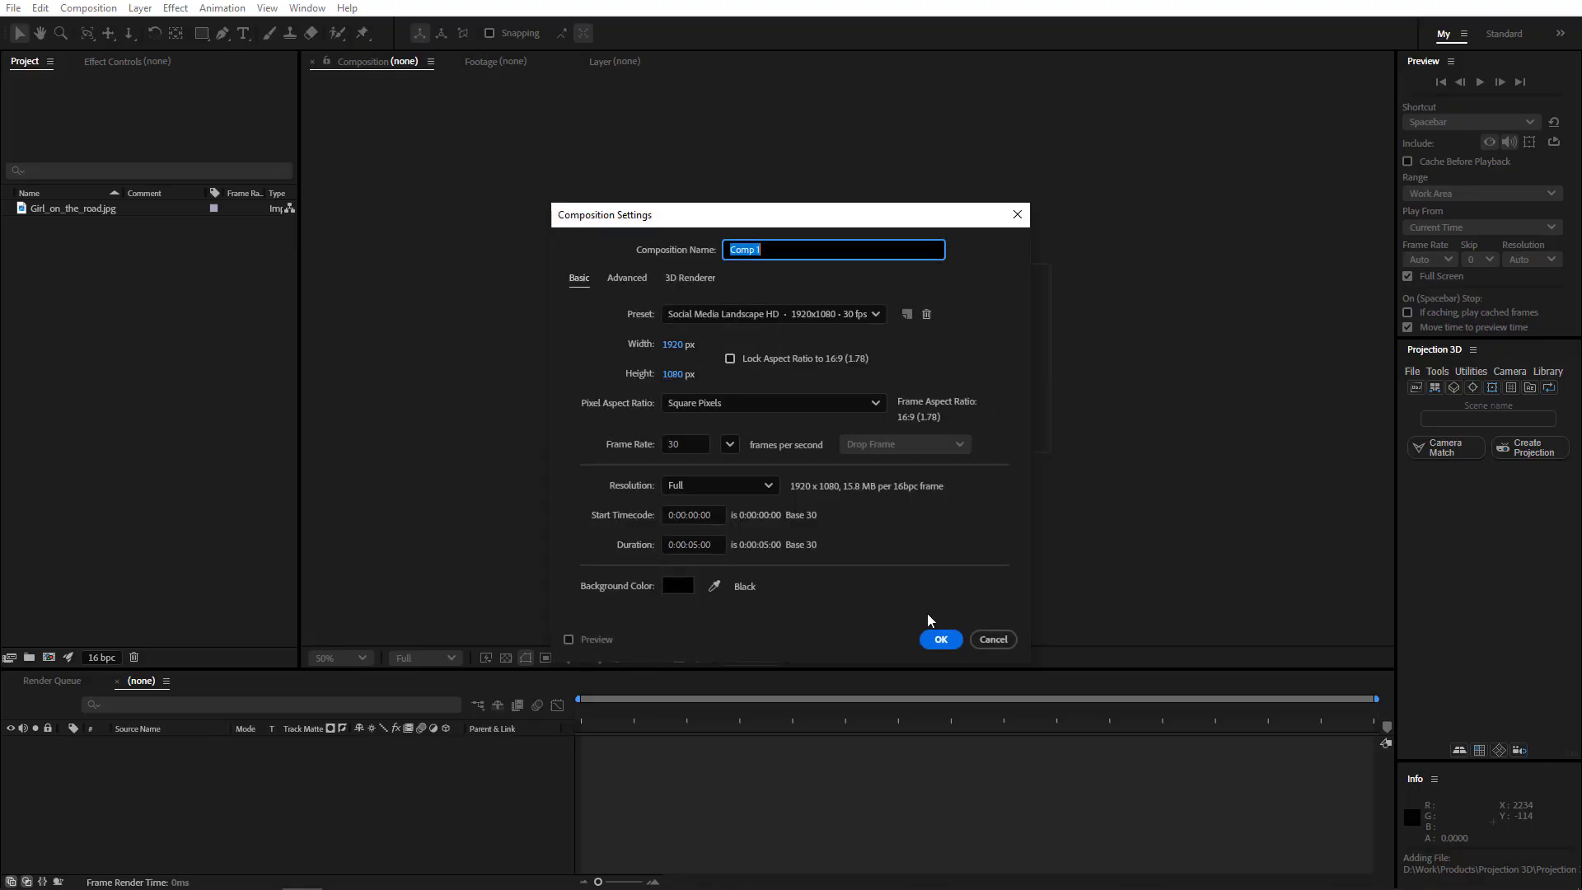
{"action": "left_click", "coordinate": [943, 641]}
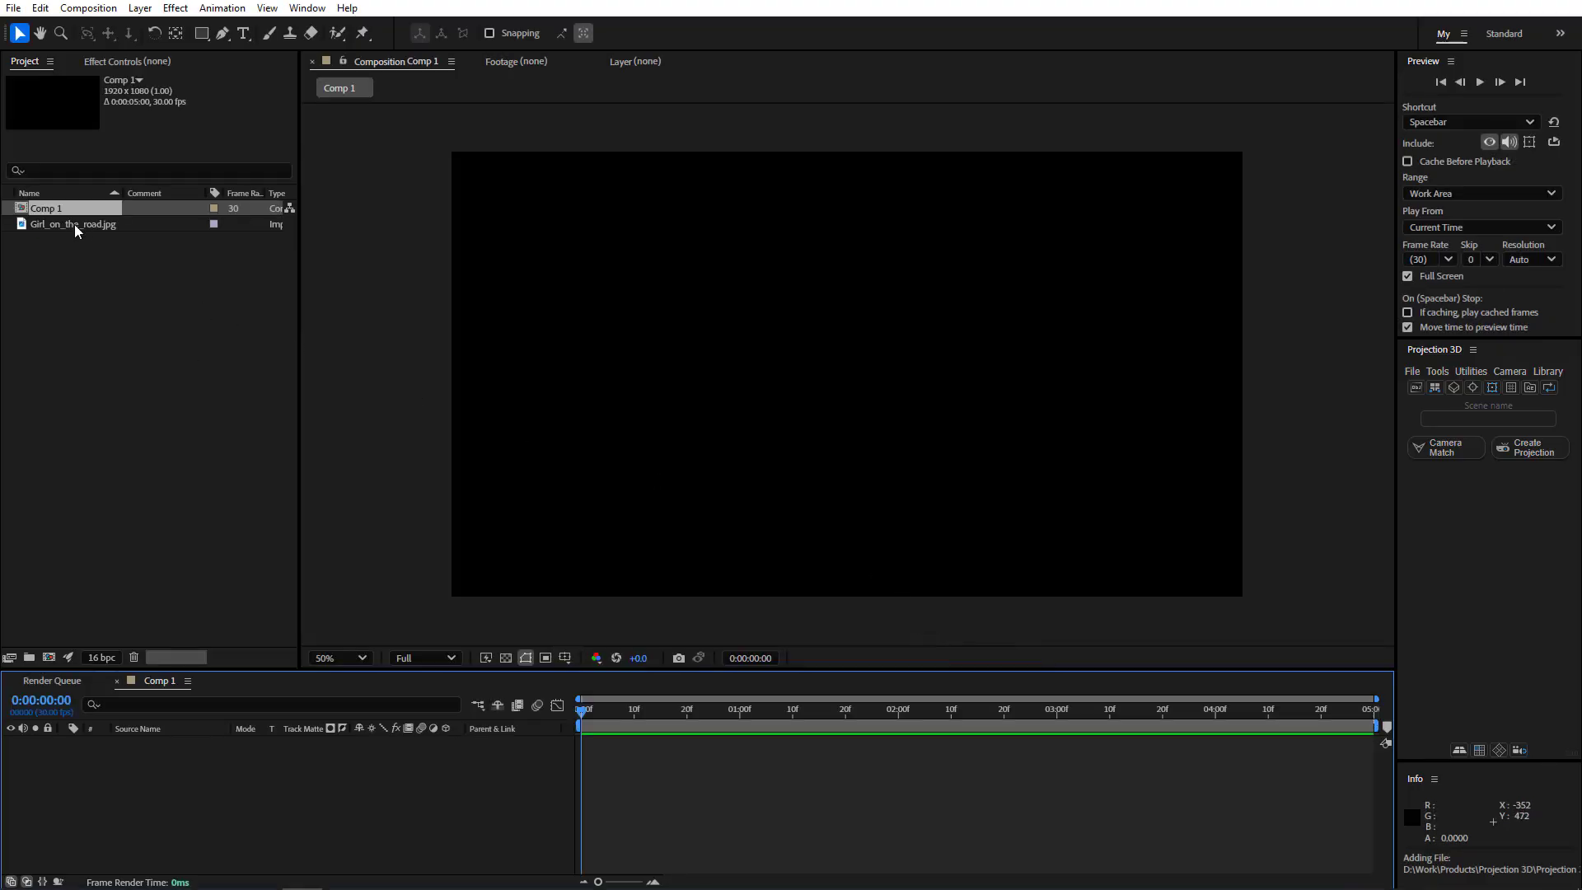
Add Girl_on_the_road.jpg to the composition as a layer scaled to 96%.
{"action": "left_click_drag", "start_coordinate": [70, 221], "coordinate": [244, 781]}
{"action": "key", "text": "s"}
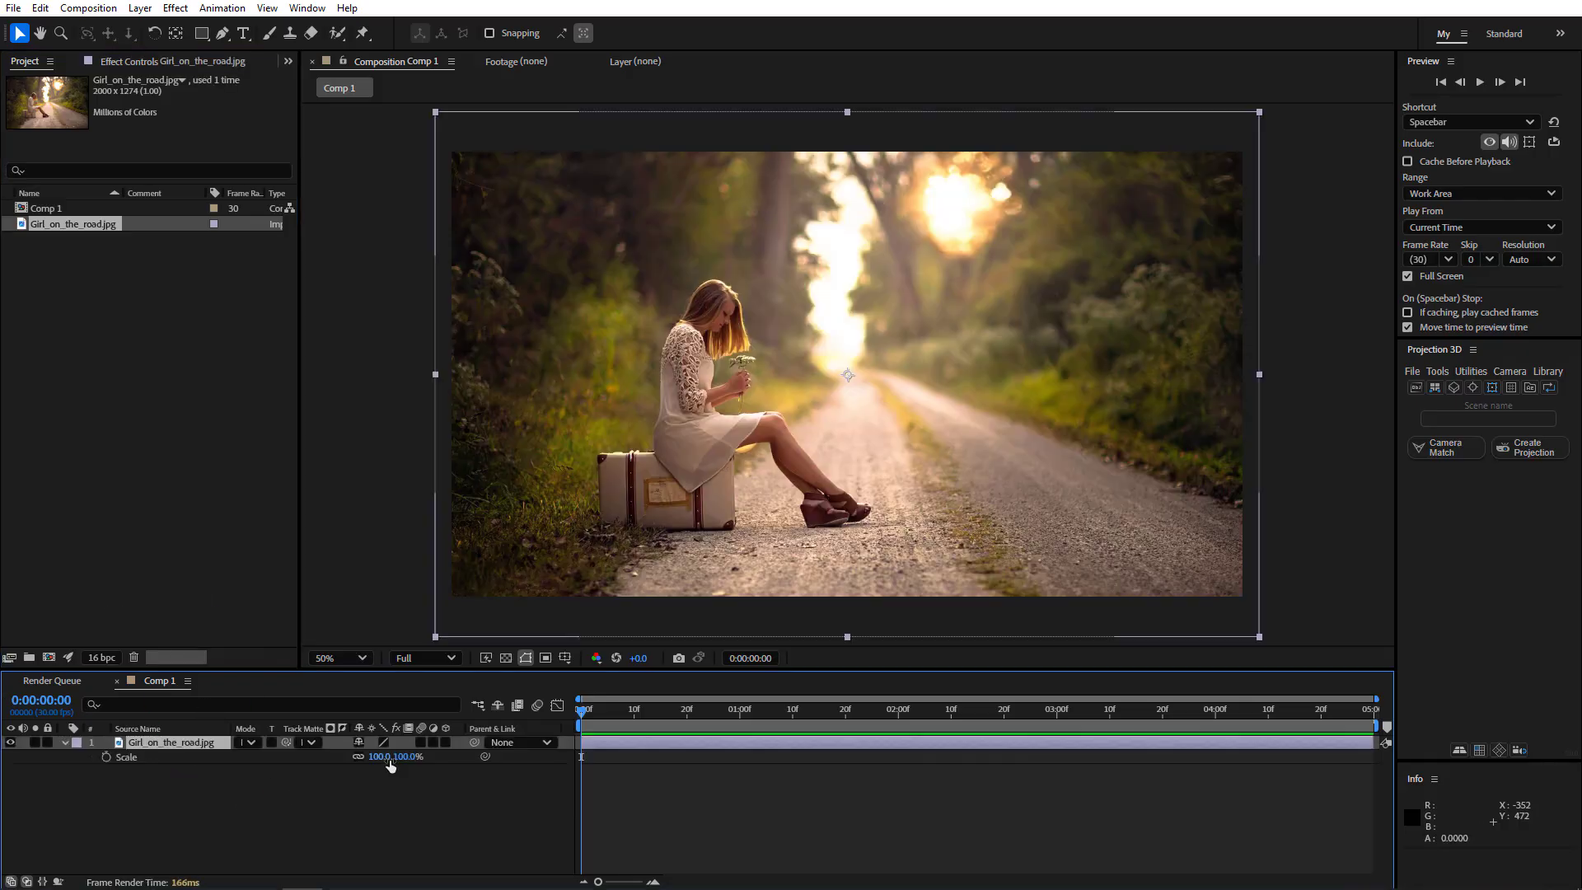
{"action": "left_click_drag", "start_coordinate": [380, 758], "coordinate": [377, 758]}
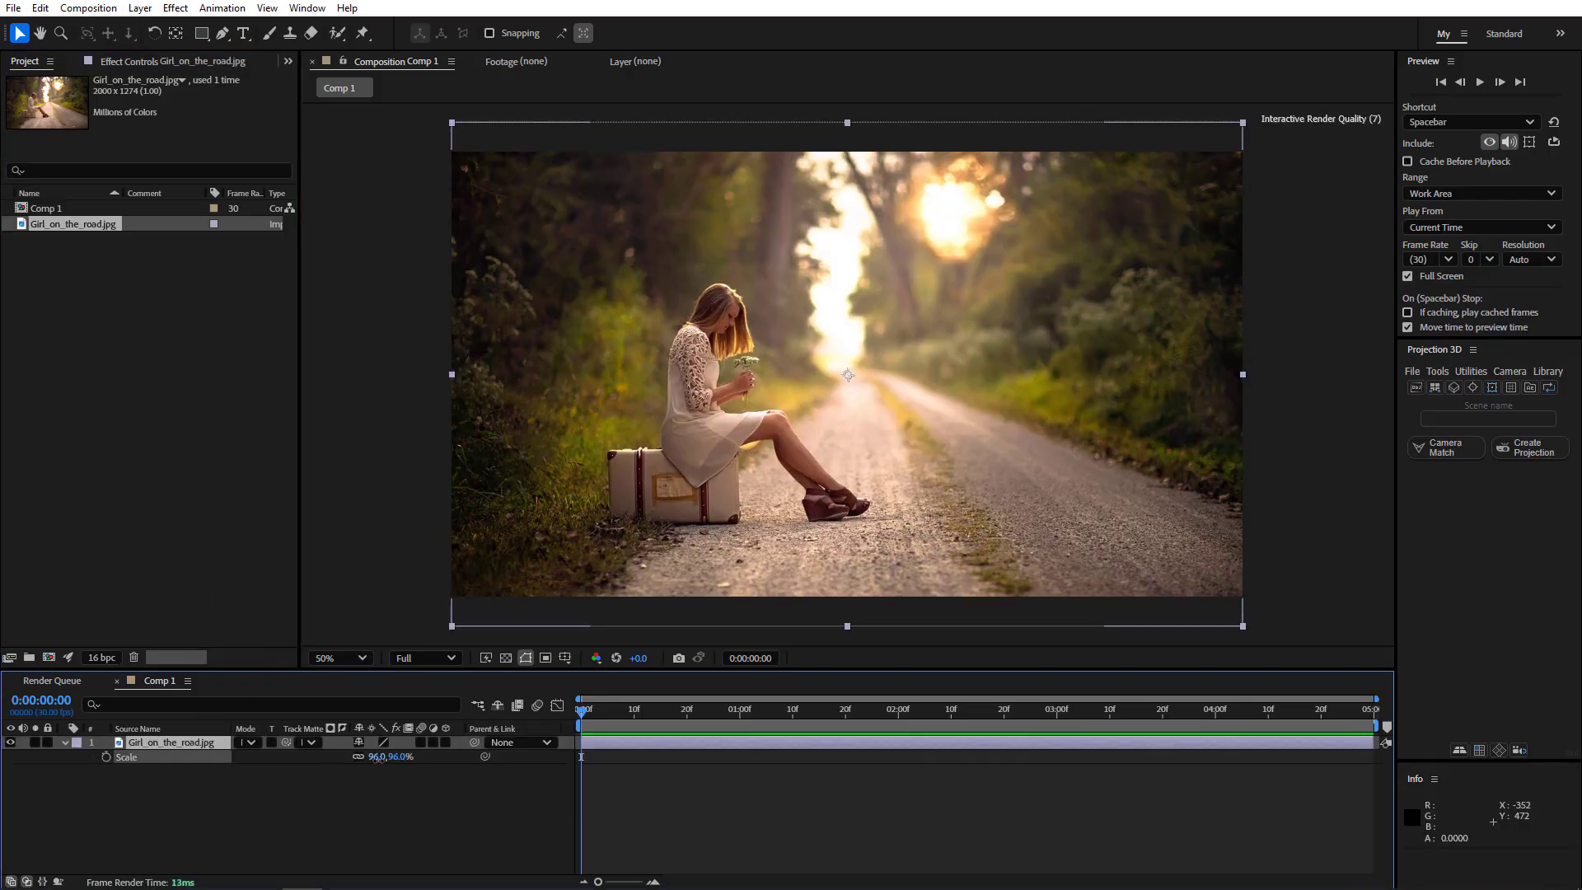
{"action": "left_click", "coordinate": [63, 743]}
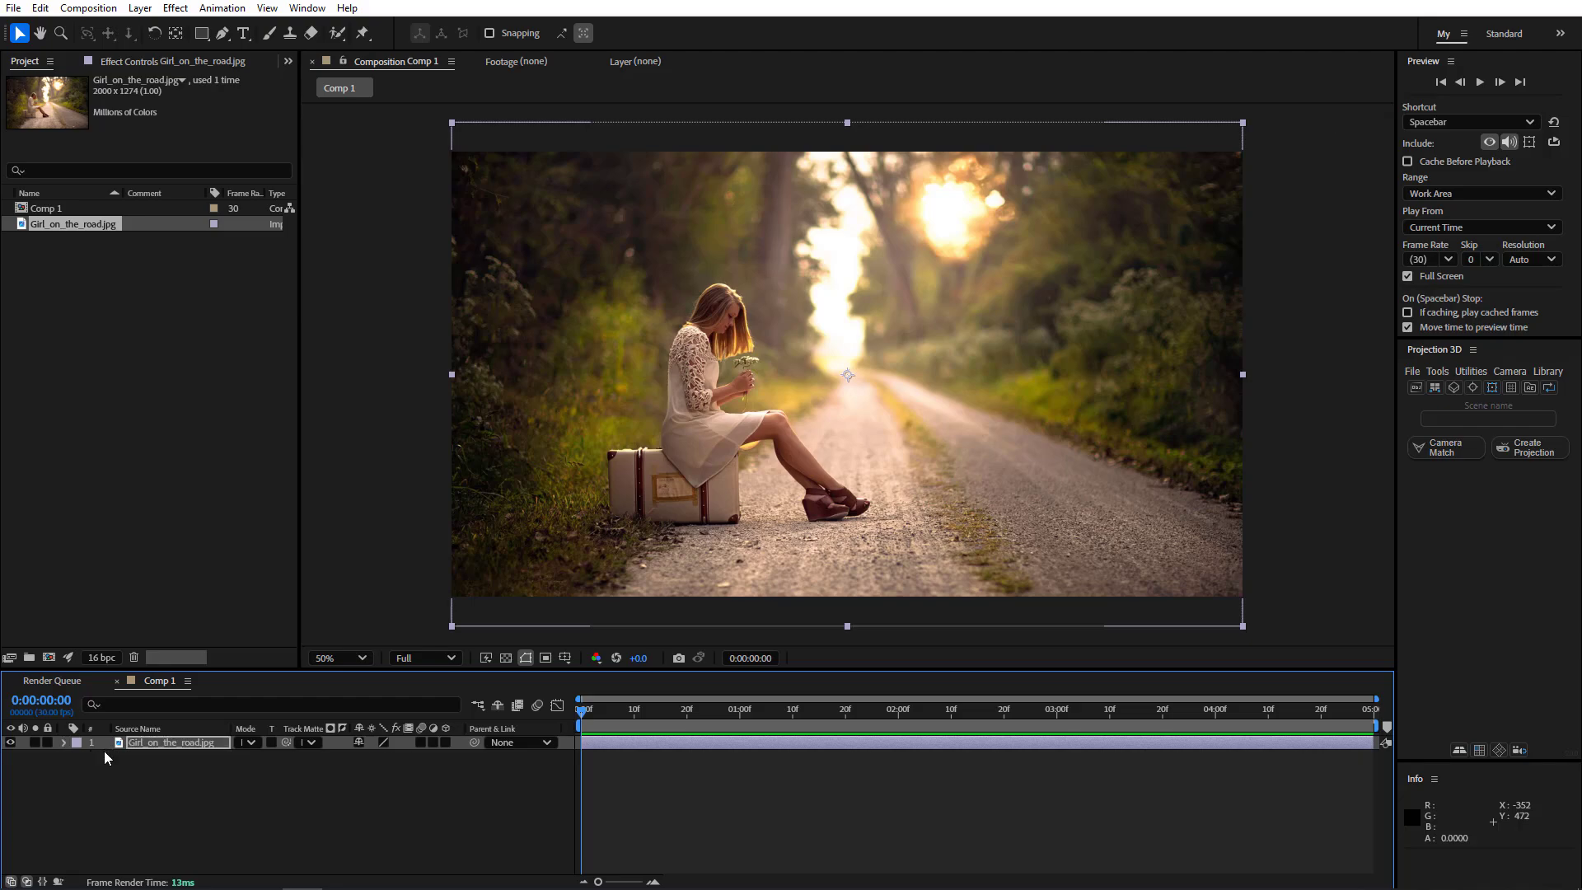
Name the Projection 3D scene 'Girl on the road' and start a camera match, confirming project creation.
{"action": "left_click", "coordinate": [1426, 418]}
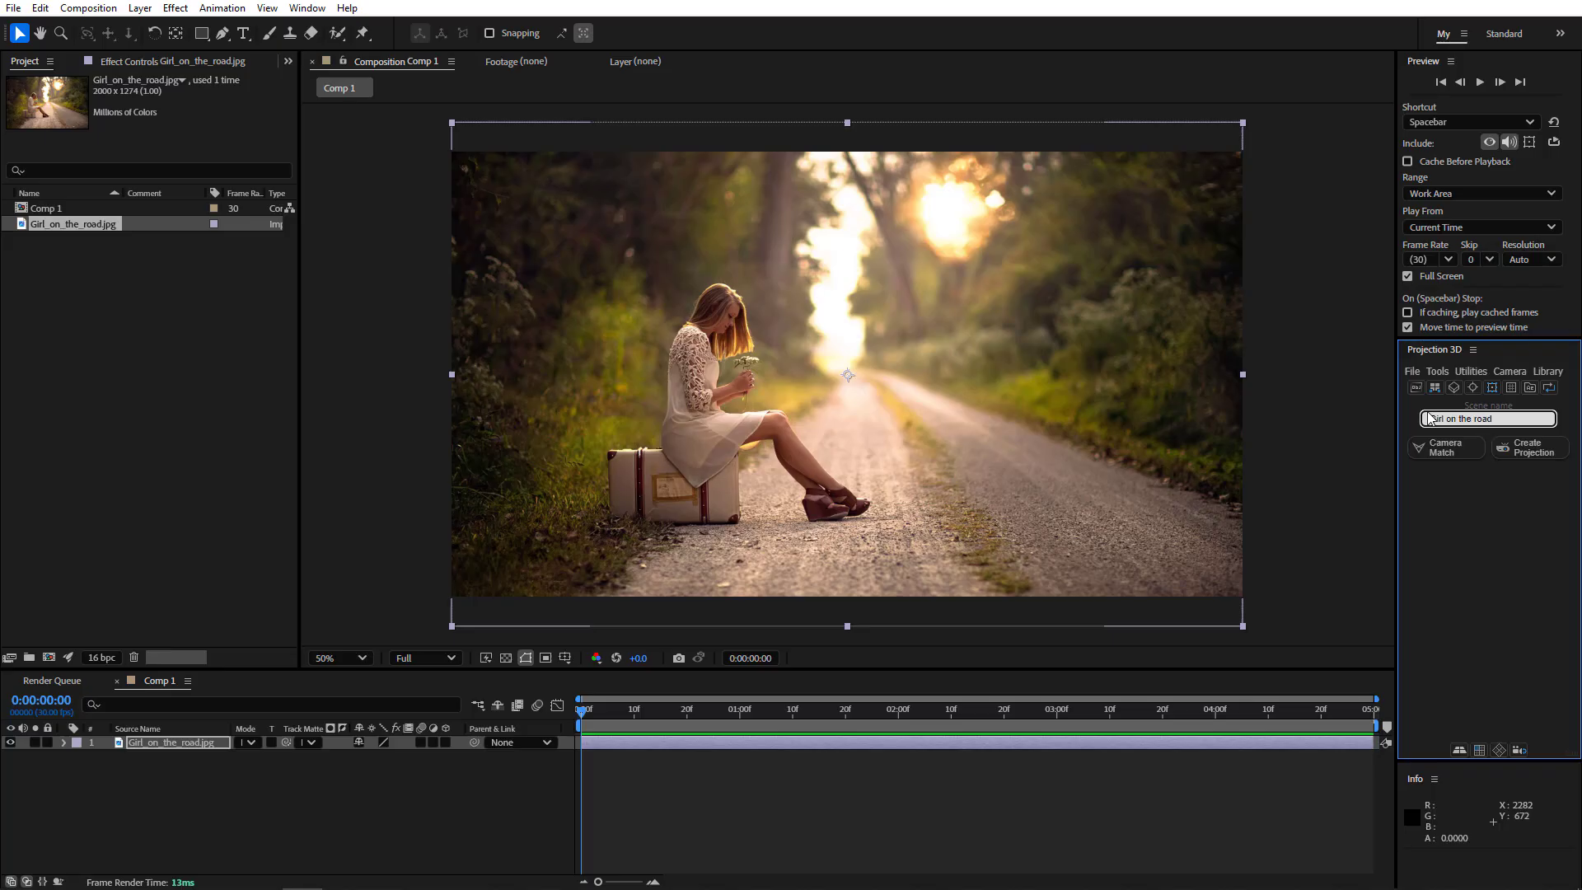
{"action": "left_click", "coordinate": [1453, 453]}
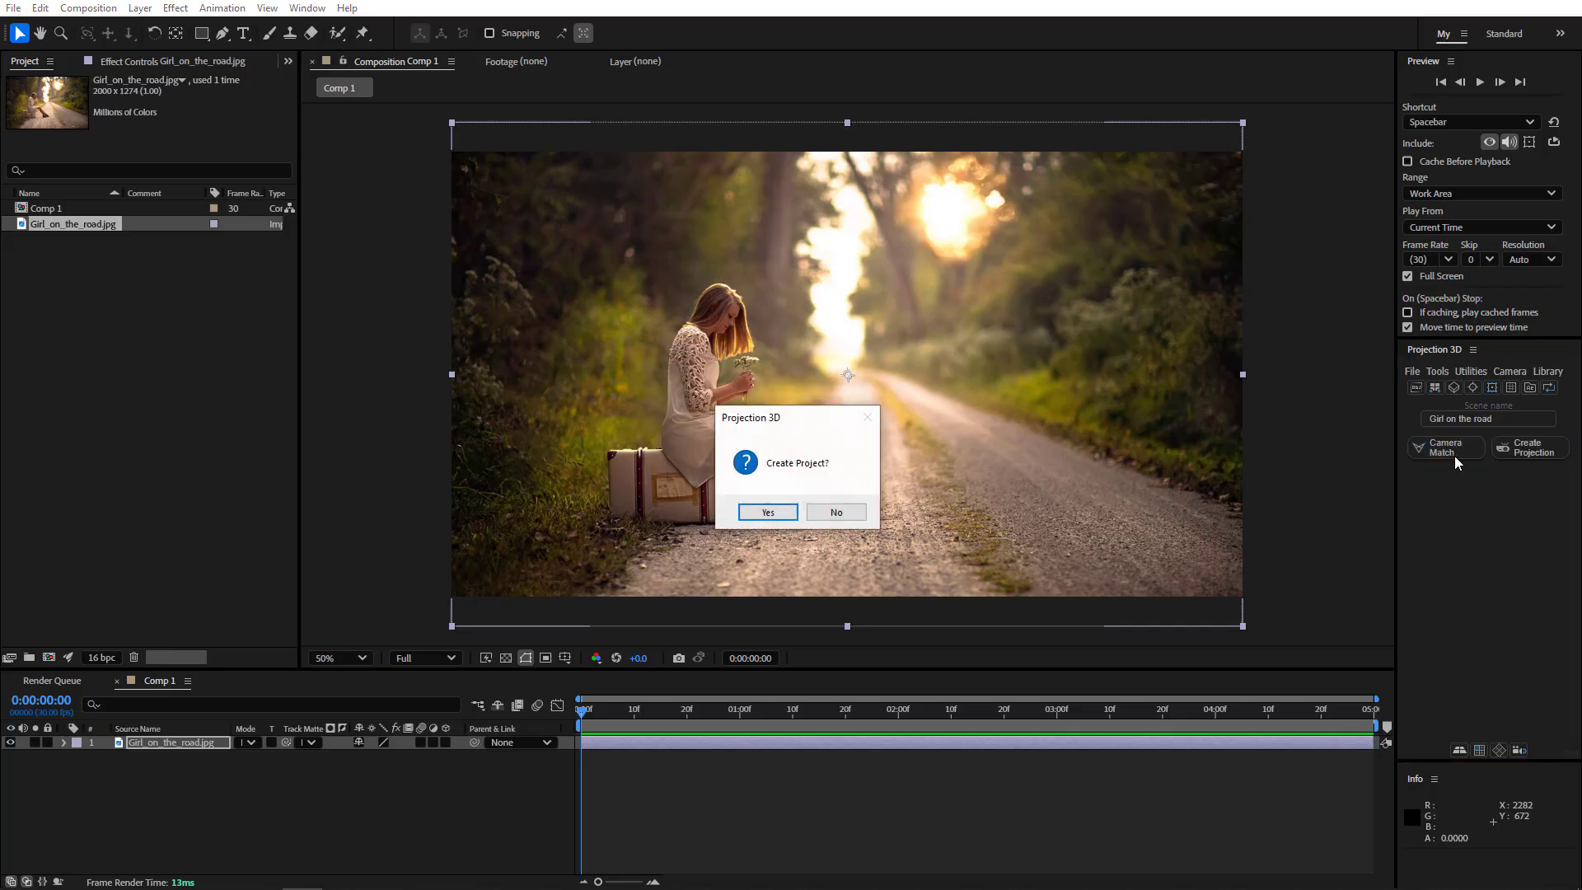
{"action": "left_click", "coordinate": [767, 512]}
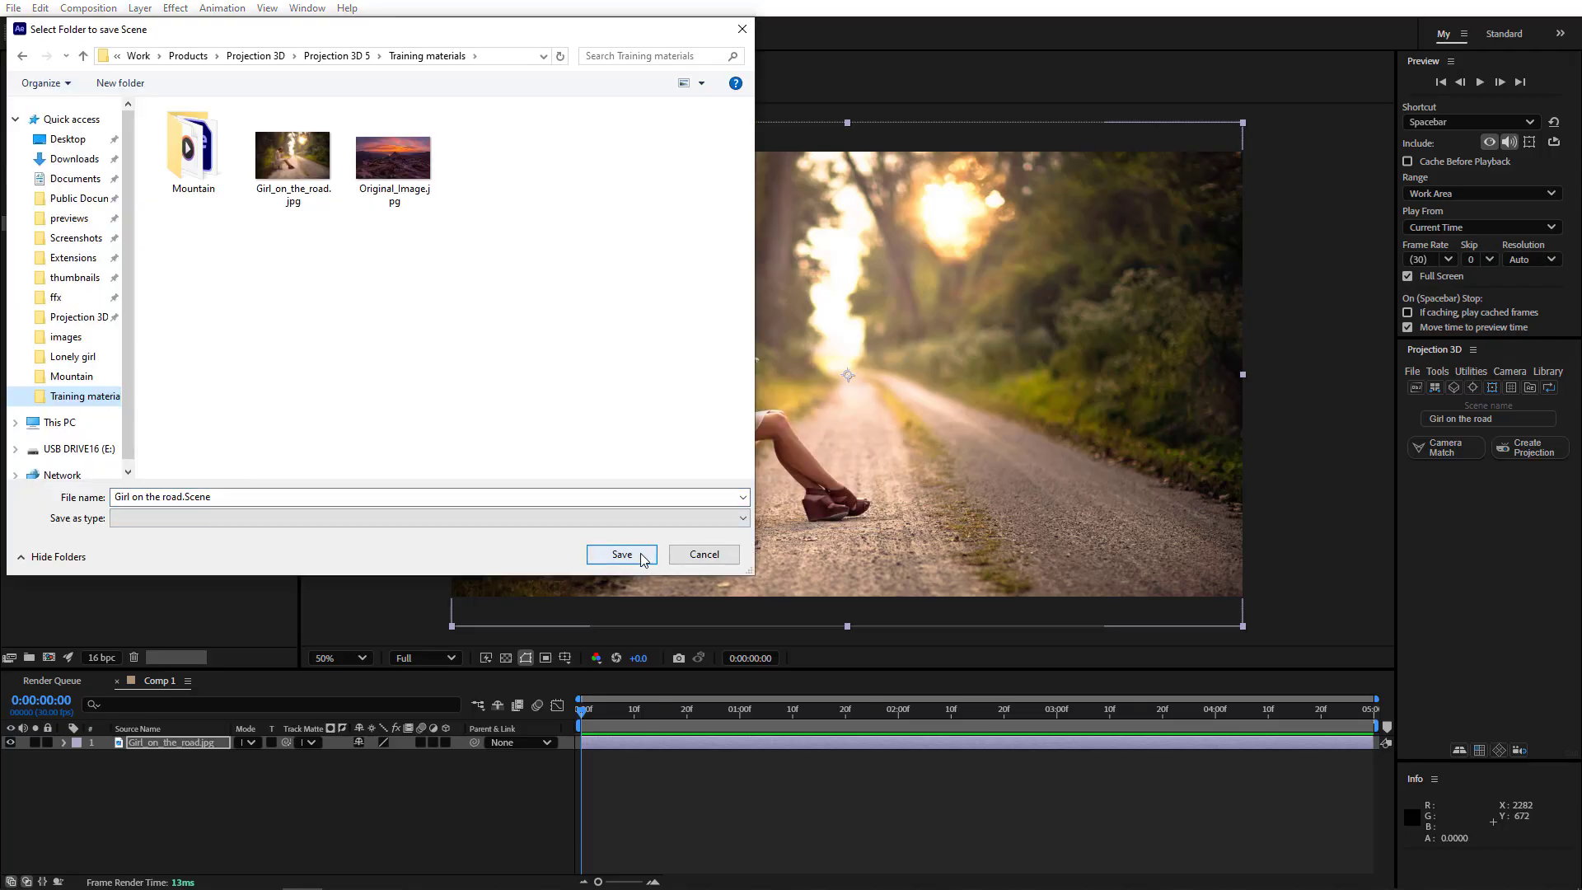
Save the scene file and load Girl on the road.fspy into fSpy.
{"action": "left_click", "coordinate": [621, 554]}
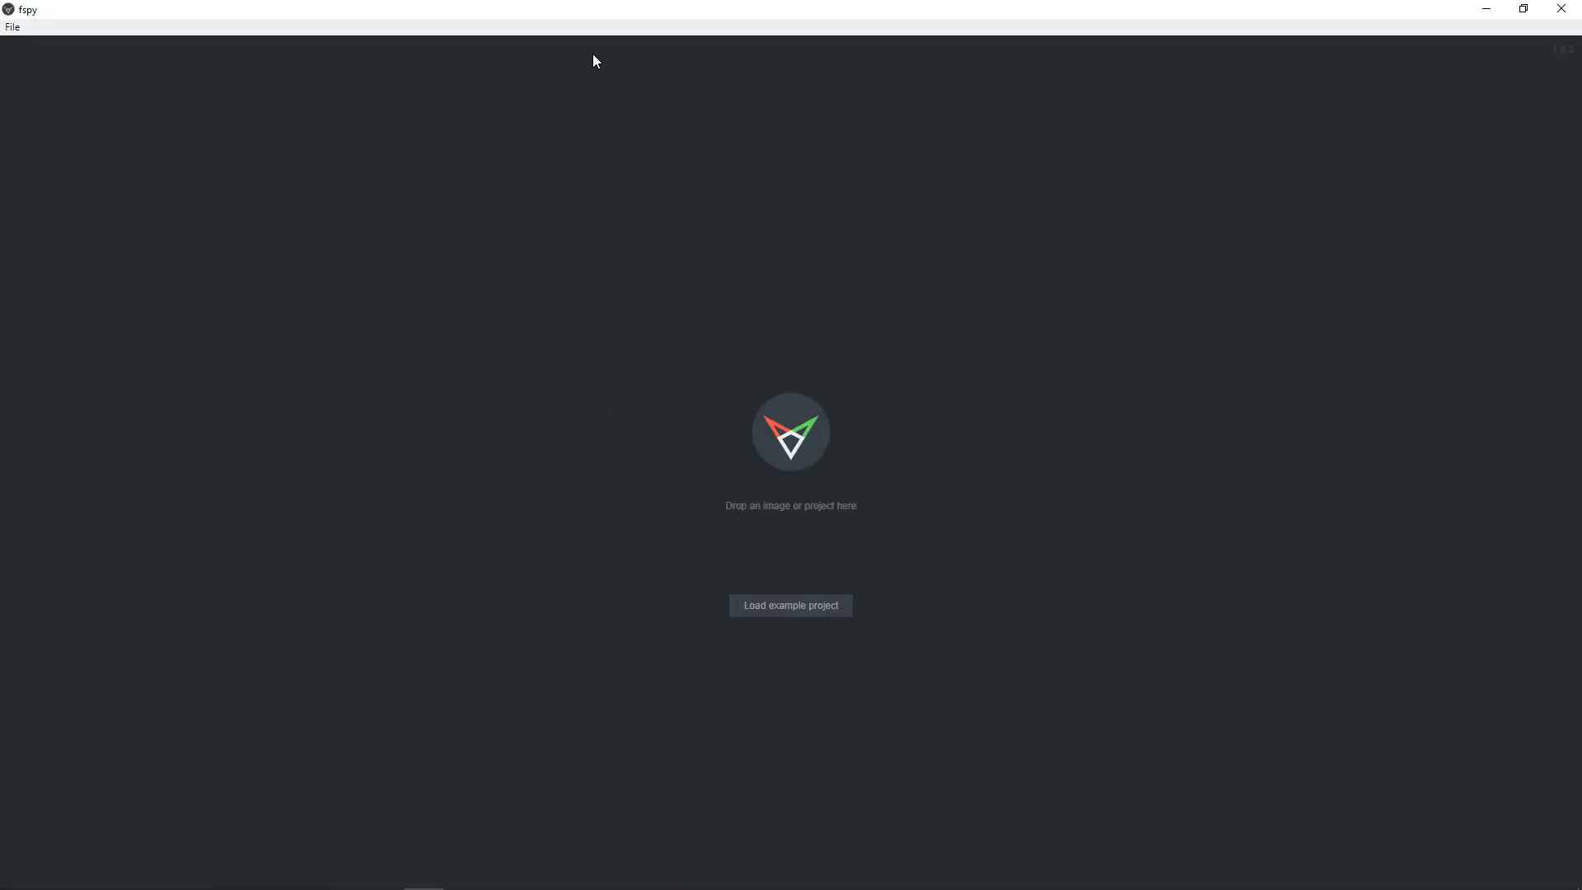
{"action": "double_click", "coordinate": [600, 11]}
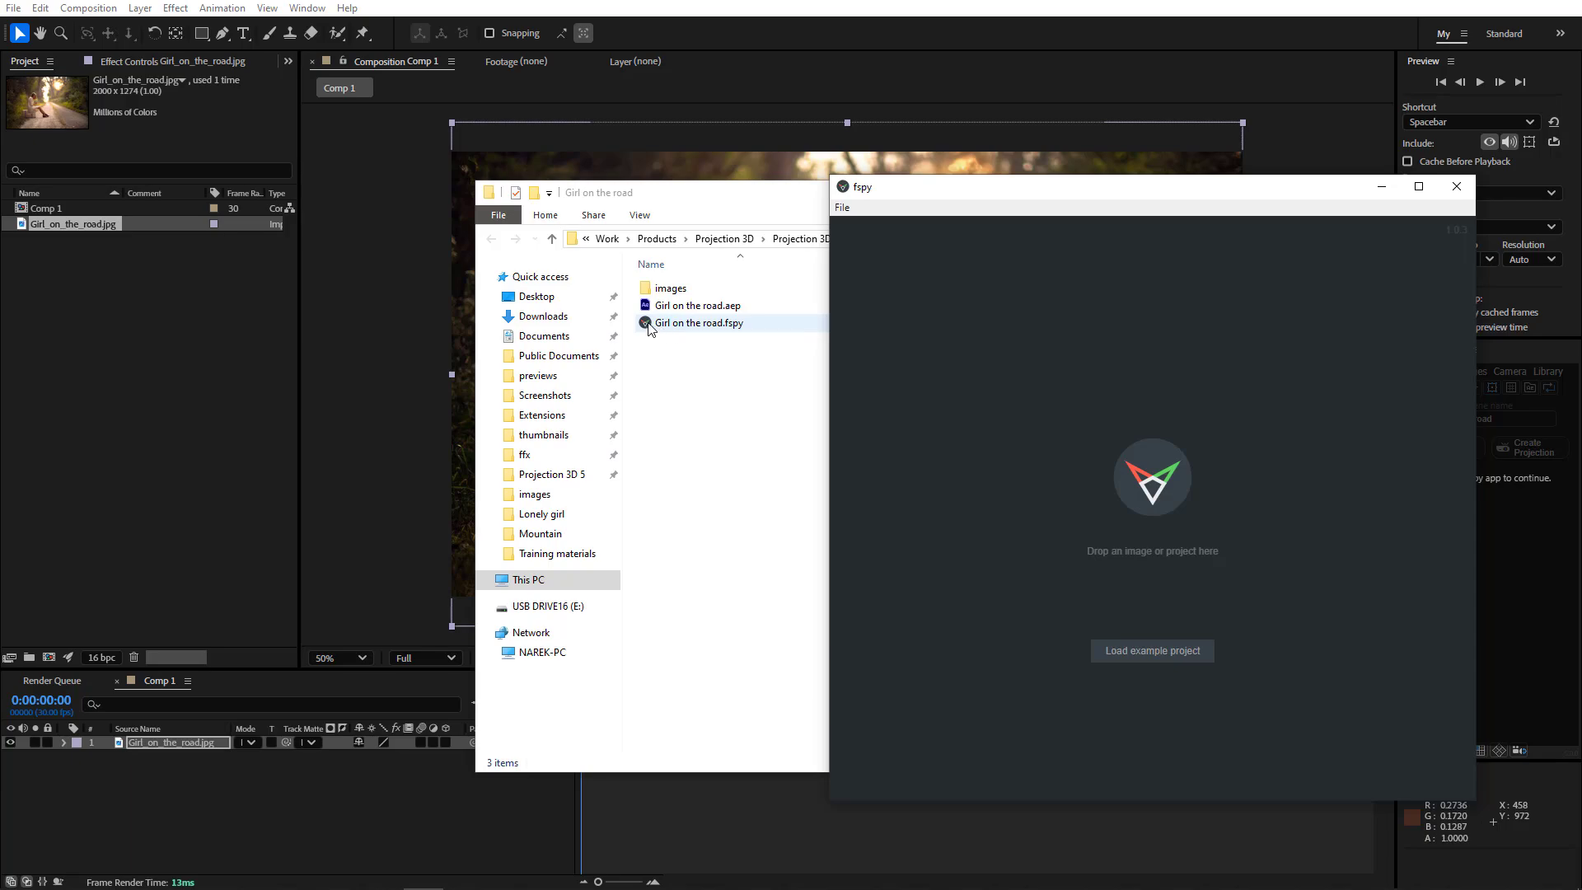
{"action": "left_click_drag", "start_coordinate": [656, 327], "coordinate": [1046, 460]}
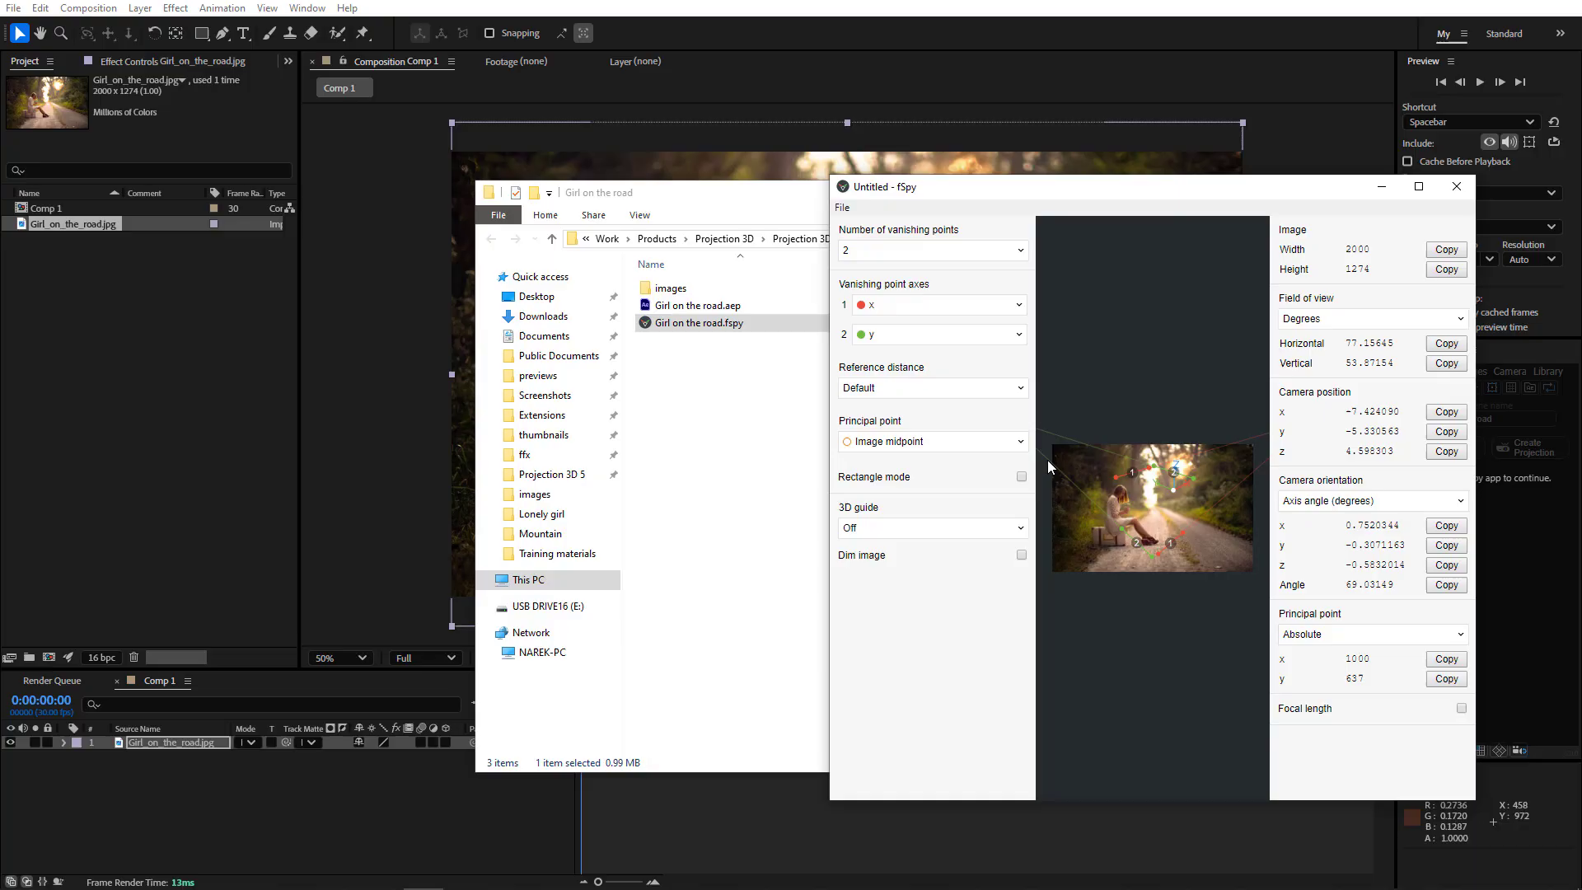
Maximize fSpy and align both green vanishing lines with the left and right road edges.
{"action": "left_click", "coordinate": [1418, 186]}
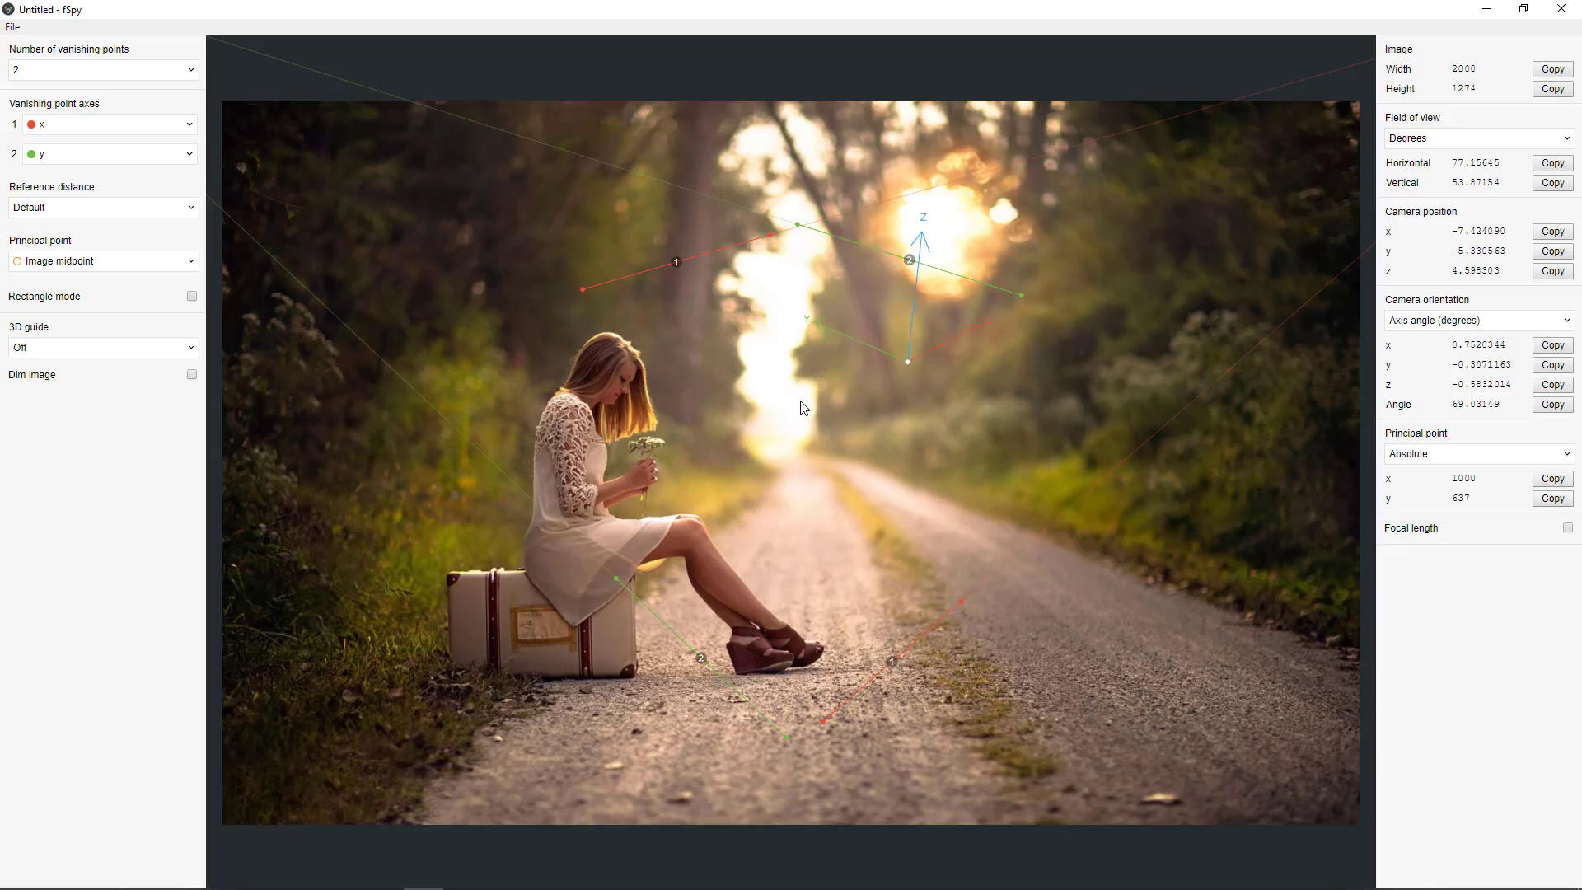
{"action": "left_click_drag", "start_coordinate": [1022, 295], "coordinate": [1345, 647]}
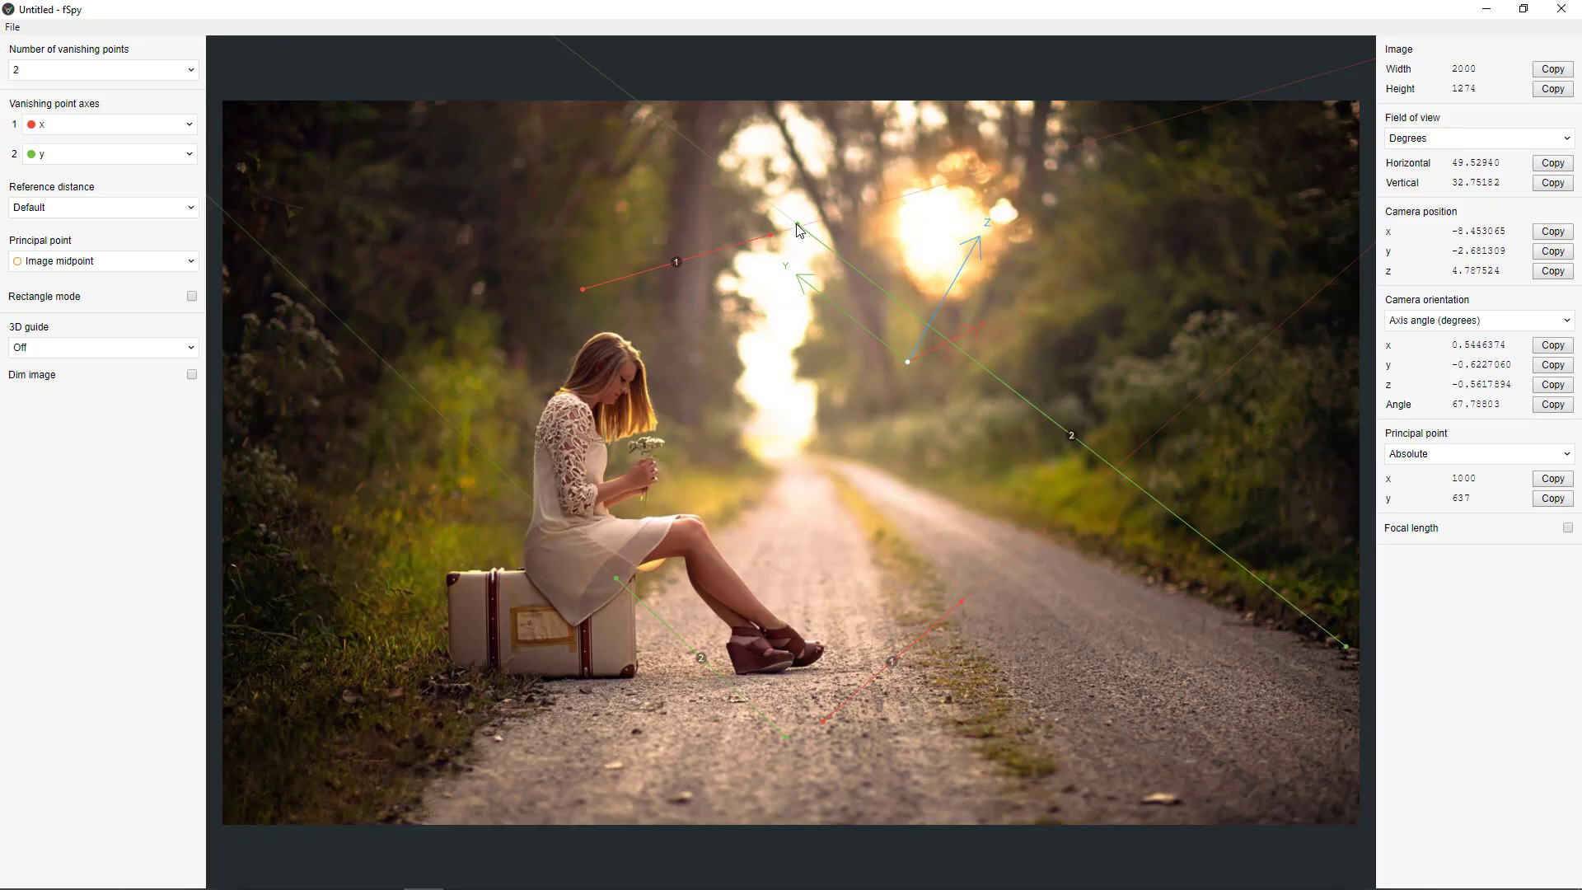
{"action": "left_click_drag", "start_coordinate": [797, 225], "coordinate": [845, 457]}
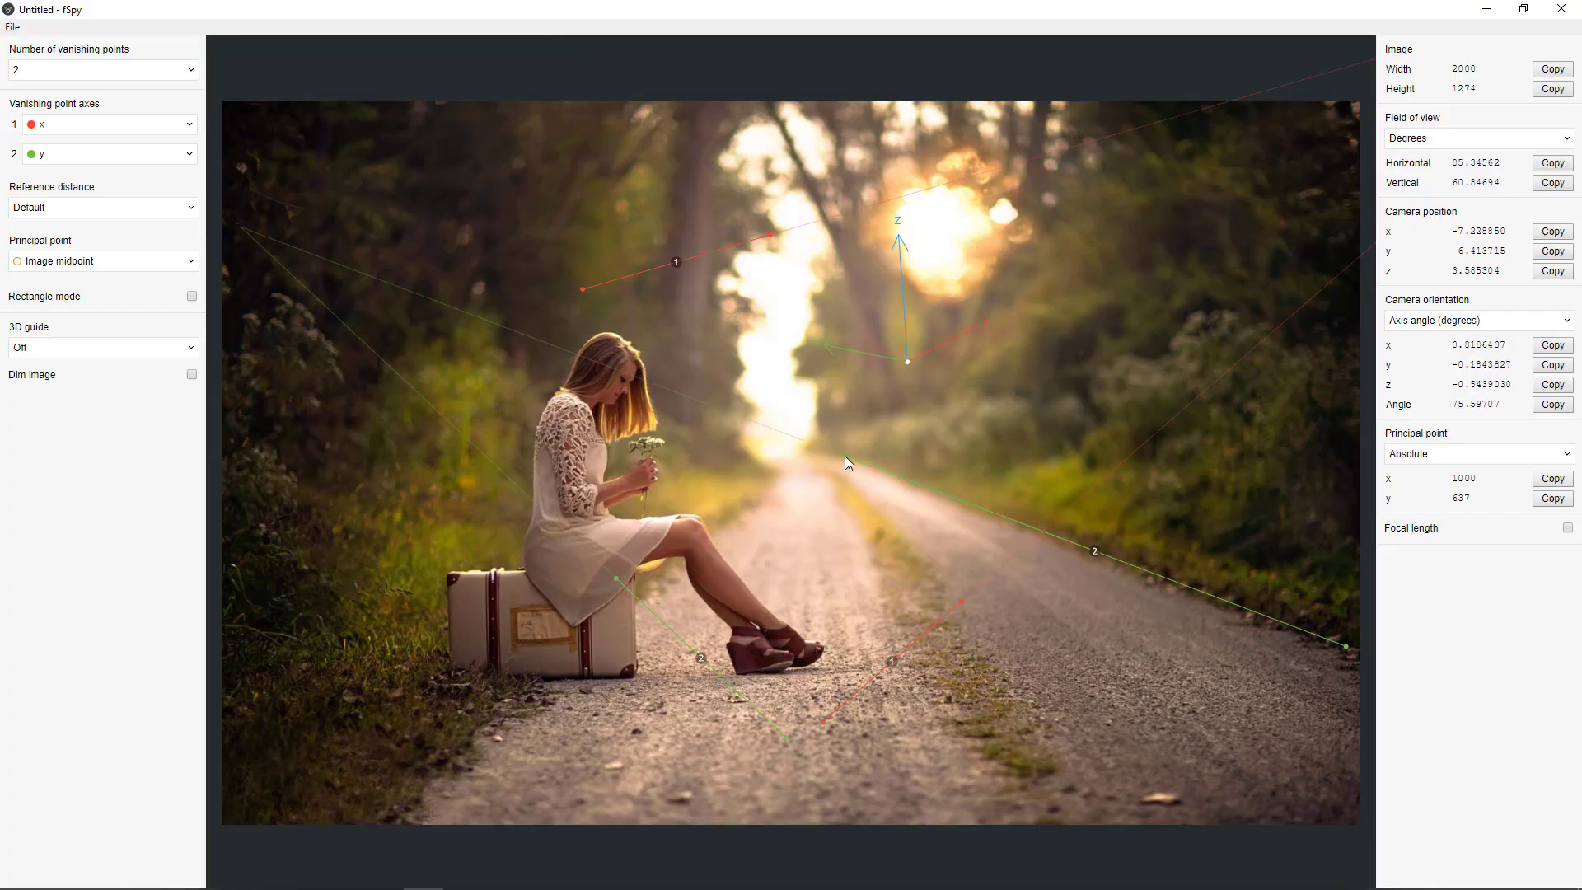
{"action": "left_click_drag", "start_coordinate": [1347, 647], "coordinate": [1357, 656]}
{"action": "left_click_drag", "start_coordinate": [616, 577], "coordinate": [772, 477]}
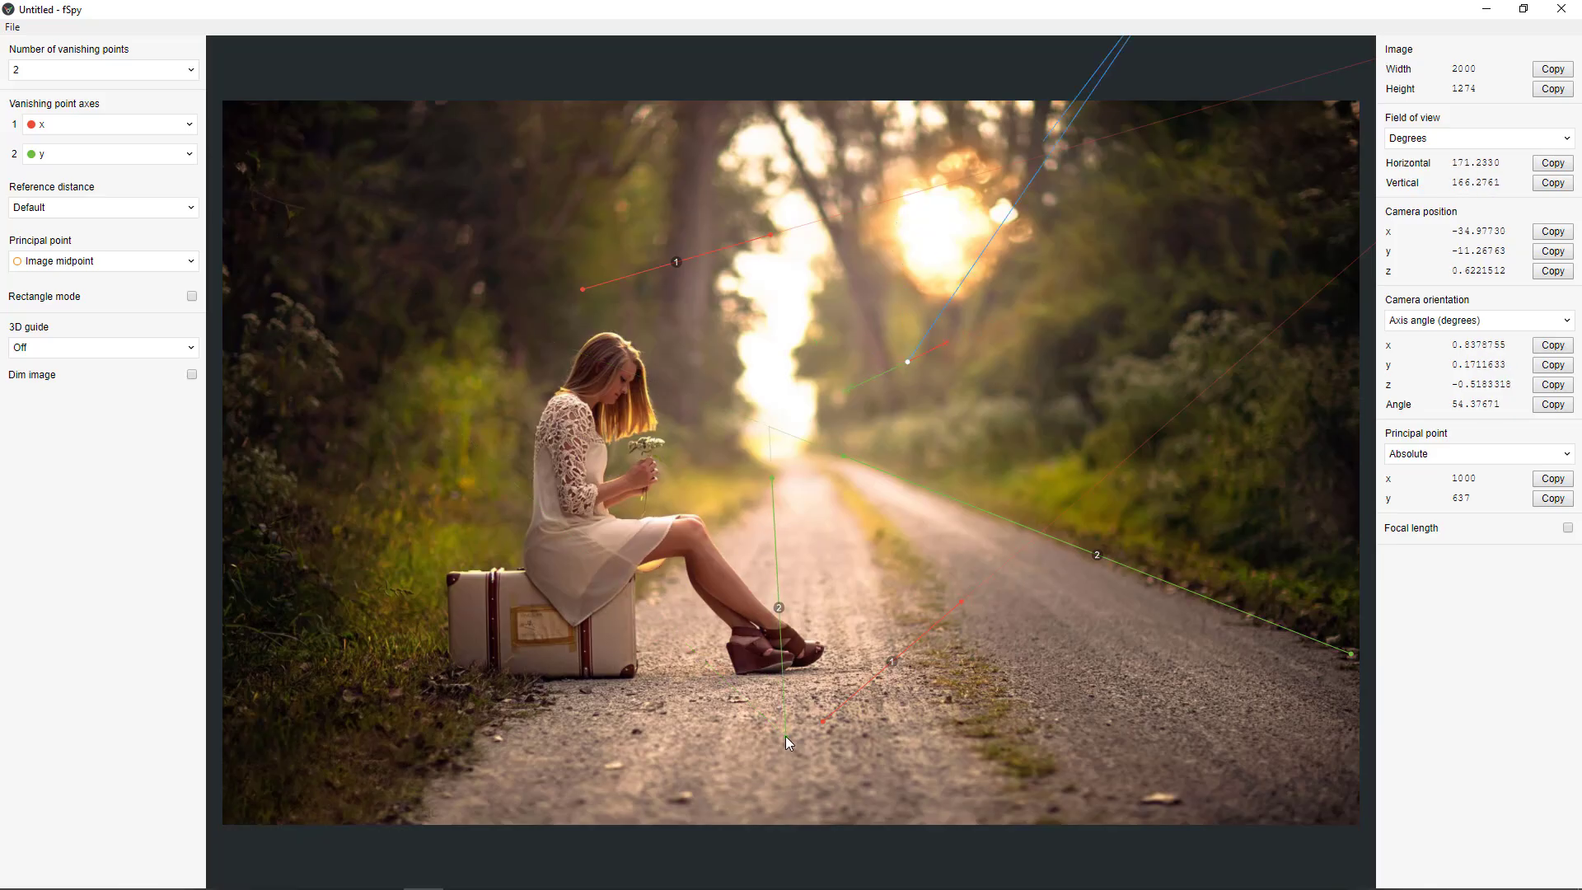
{"action": "left_click_drag", "start_coordinate": [783, 735], "coordinate": [431, 793]}
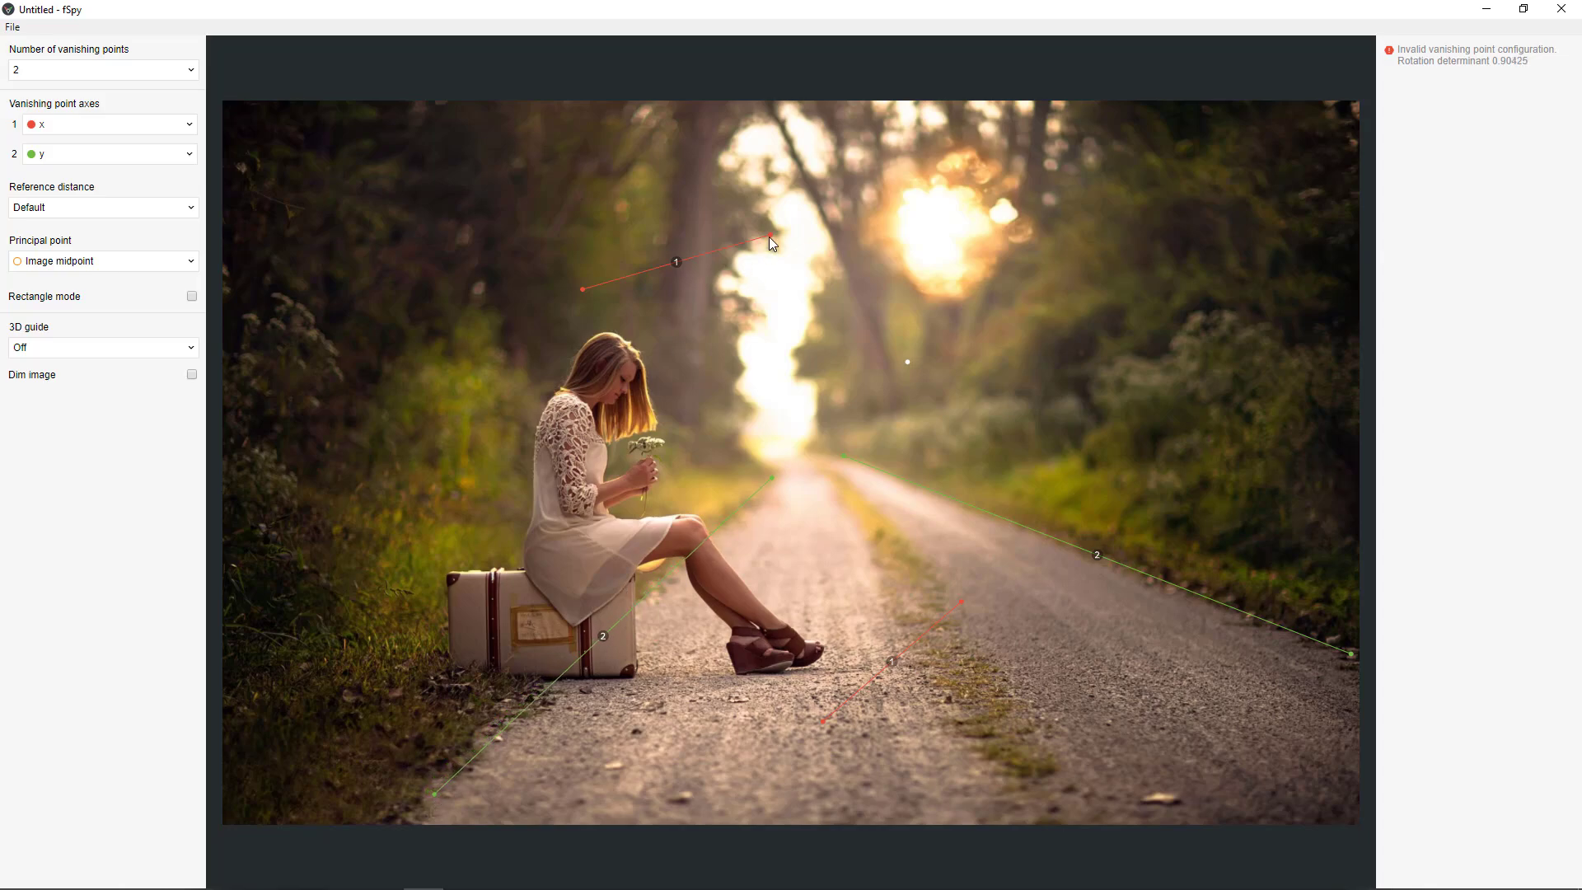
Lay both red lines horizontally across the road to get a valid camera solution.
{"action": "left_click_drag", "start_coordinate": [770, 236], "coordinate": [967, 517]}
{"action": "left_click_drag", "start_coordinate": [582, 289], "coordinate": [752, 520]}
{"action": "left_click_drag", "start_coordinate": [961, 602], "coordinate": [1303, 699]}
{"action": "left_click_drag", "start_coordinate": [819, 724], "coordinate": [563, 702]}
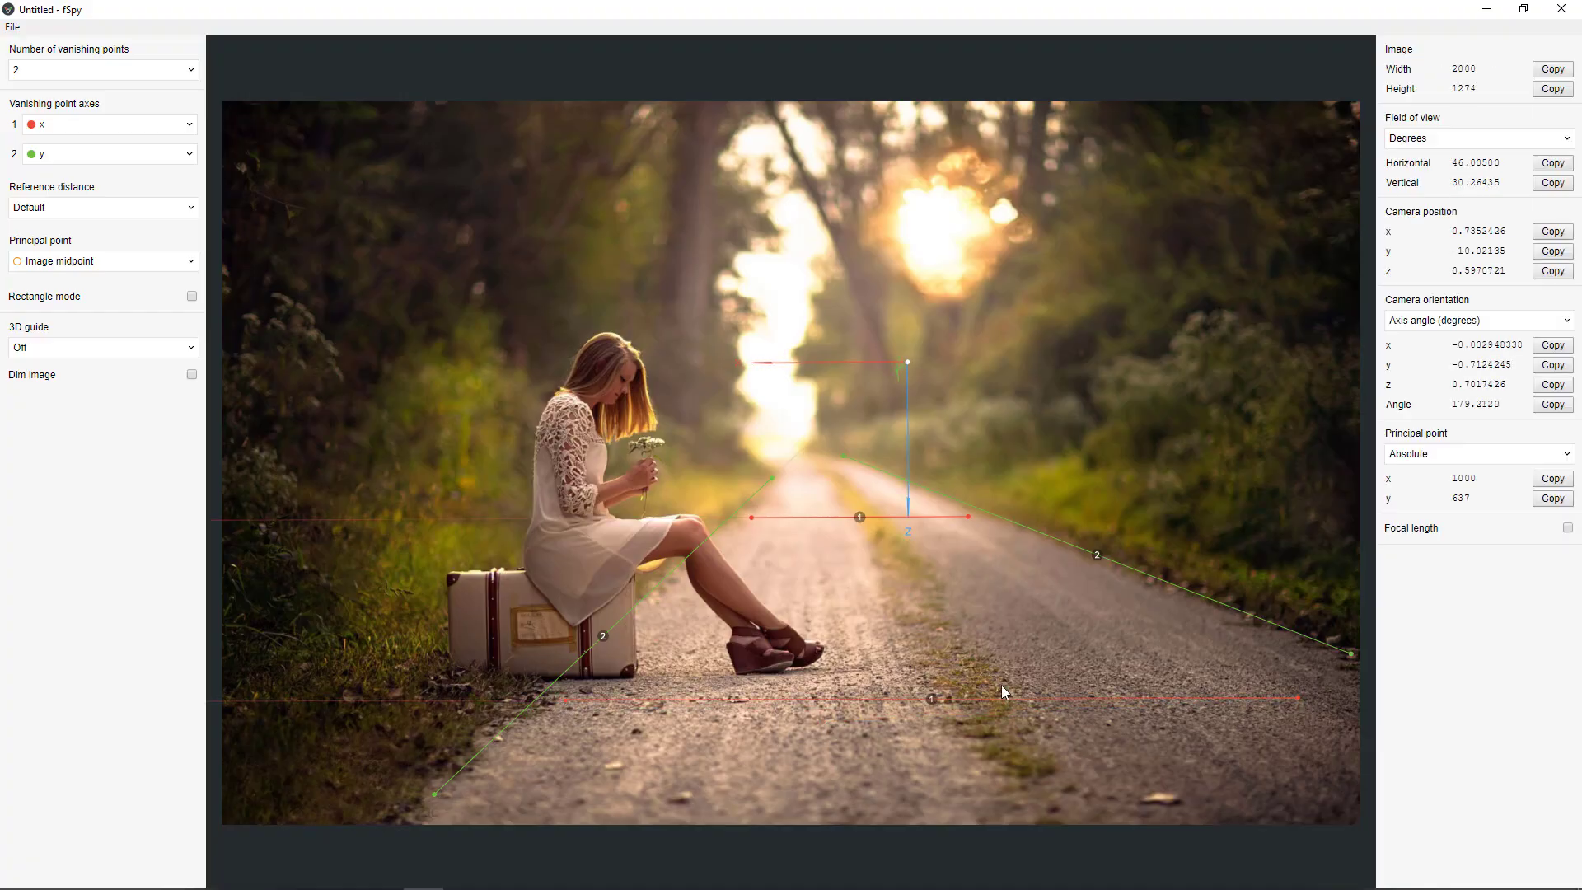
Enable focal length output and refine the line endpoints to reach about 35.1 mm.
{"action": "left_click", "coordinate": [1567, 527]}
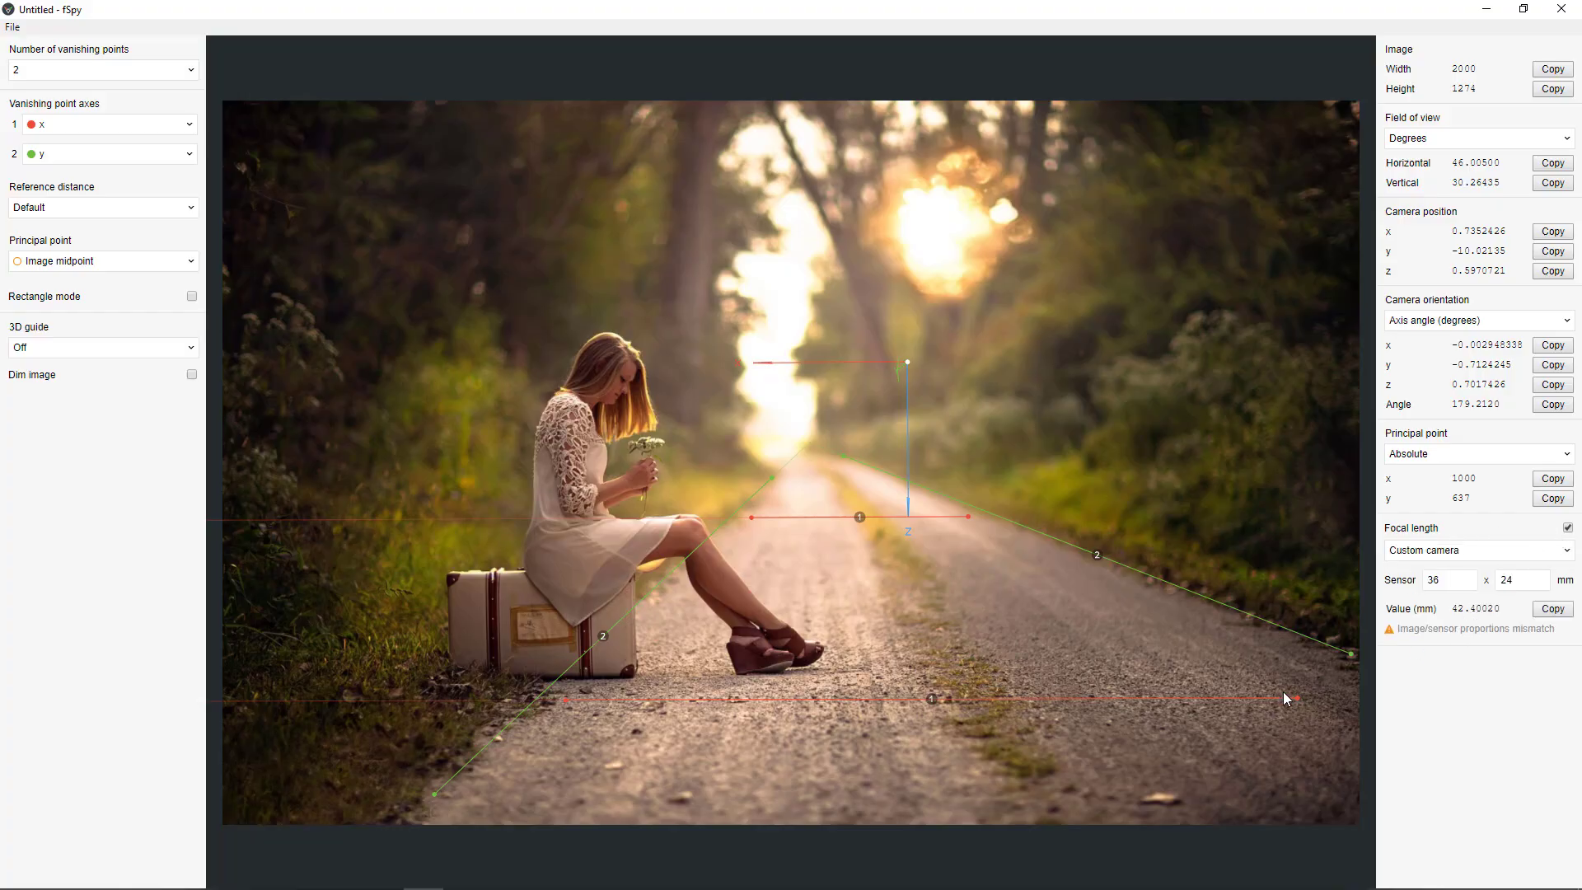
{"action": "left_click_drag", "start_coordinate": [1289, 697], "coordinate": [1354, 659]}
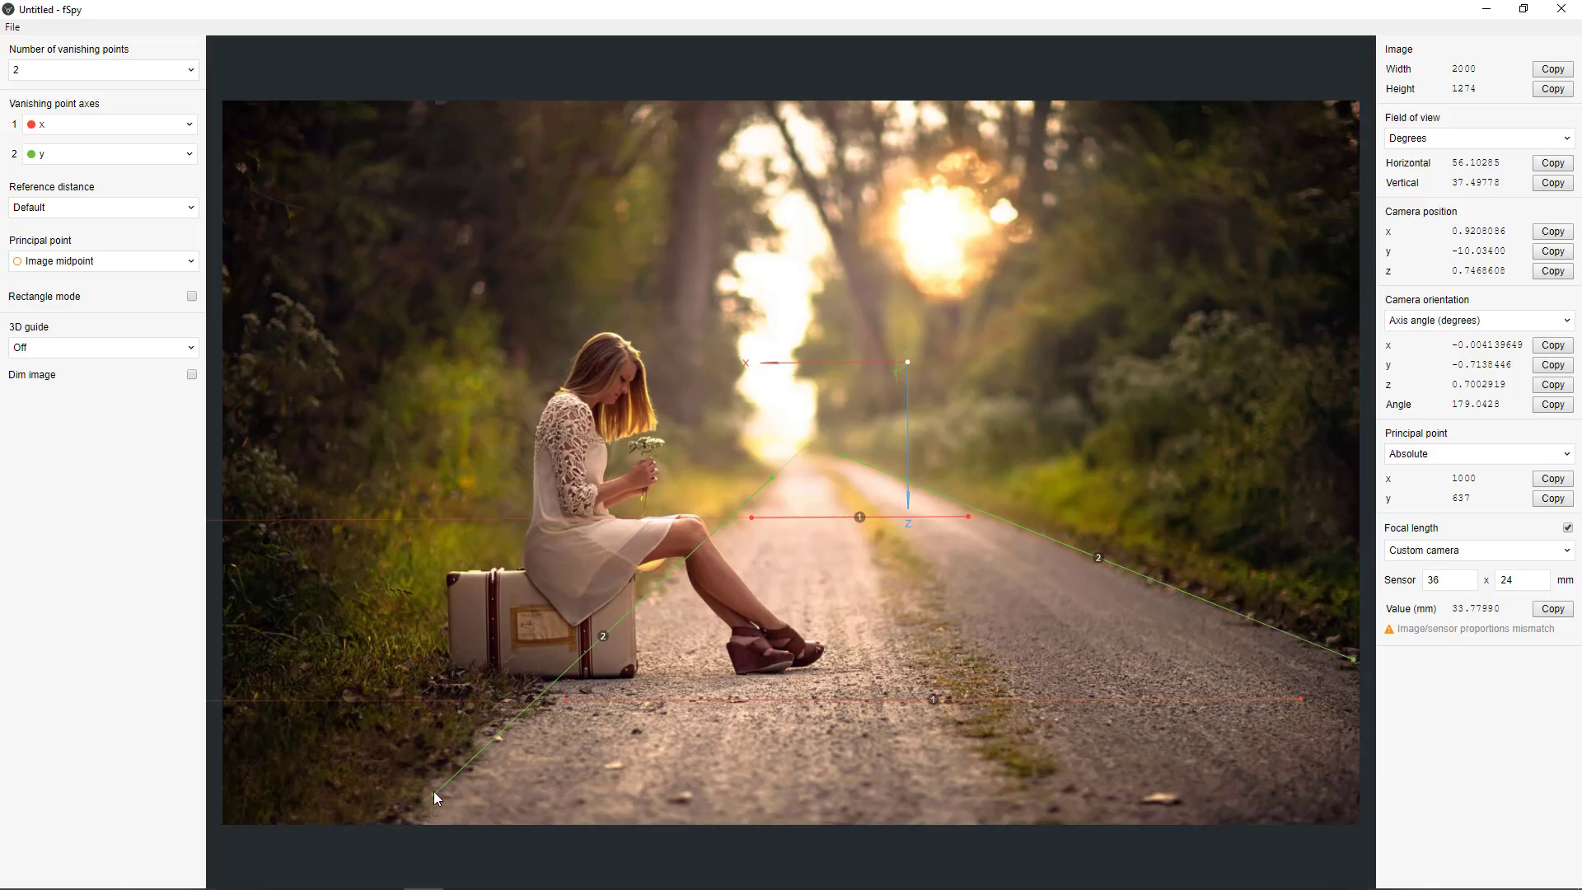
{"action": "left_click_drag", "start_coordinate": [433, 794], "coordinate": [407, 801]}
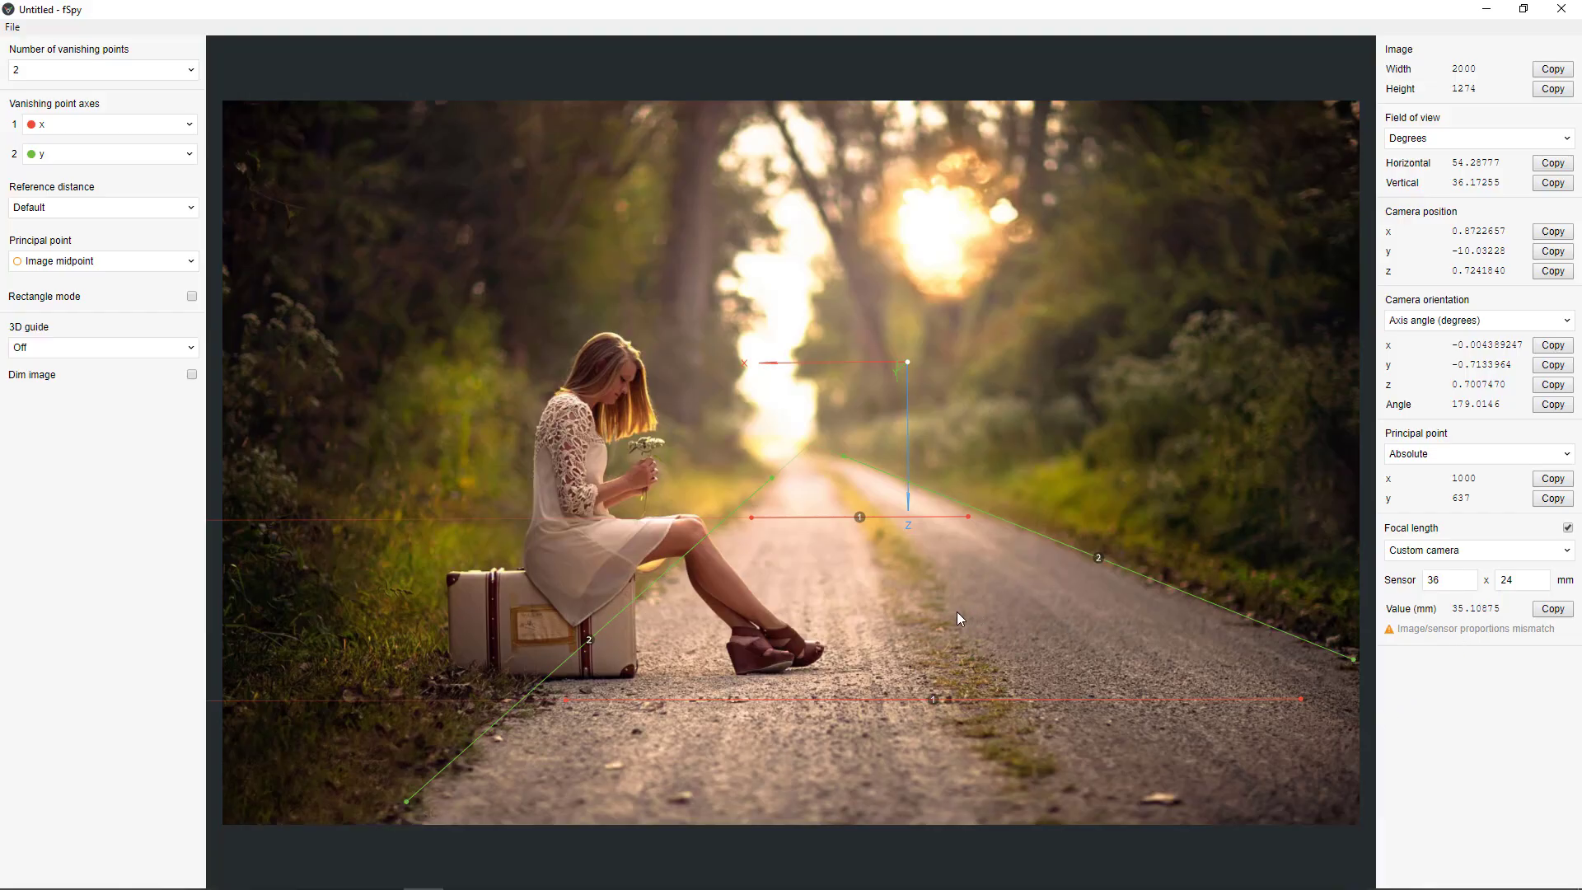
Show an xy grid floor, set vanishing axis 1 to -x, and place the origin on the road.
{"action": "left_click", "coordinate": [47, 349]}
{"action": "left_click", "coordinate": [36, 447]}
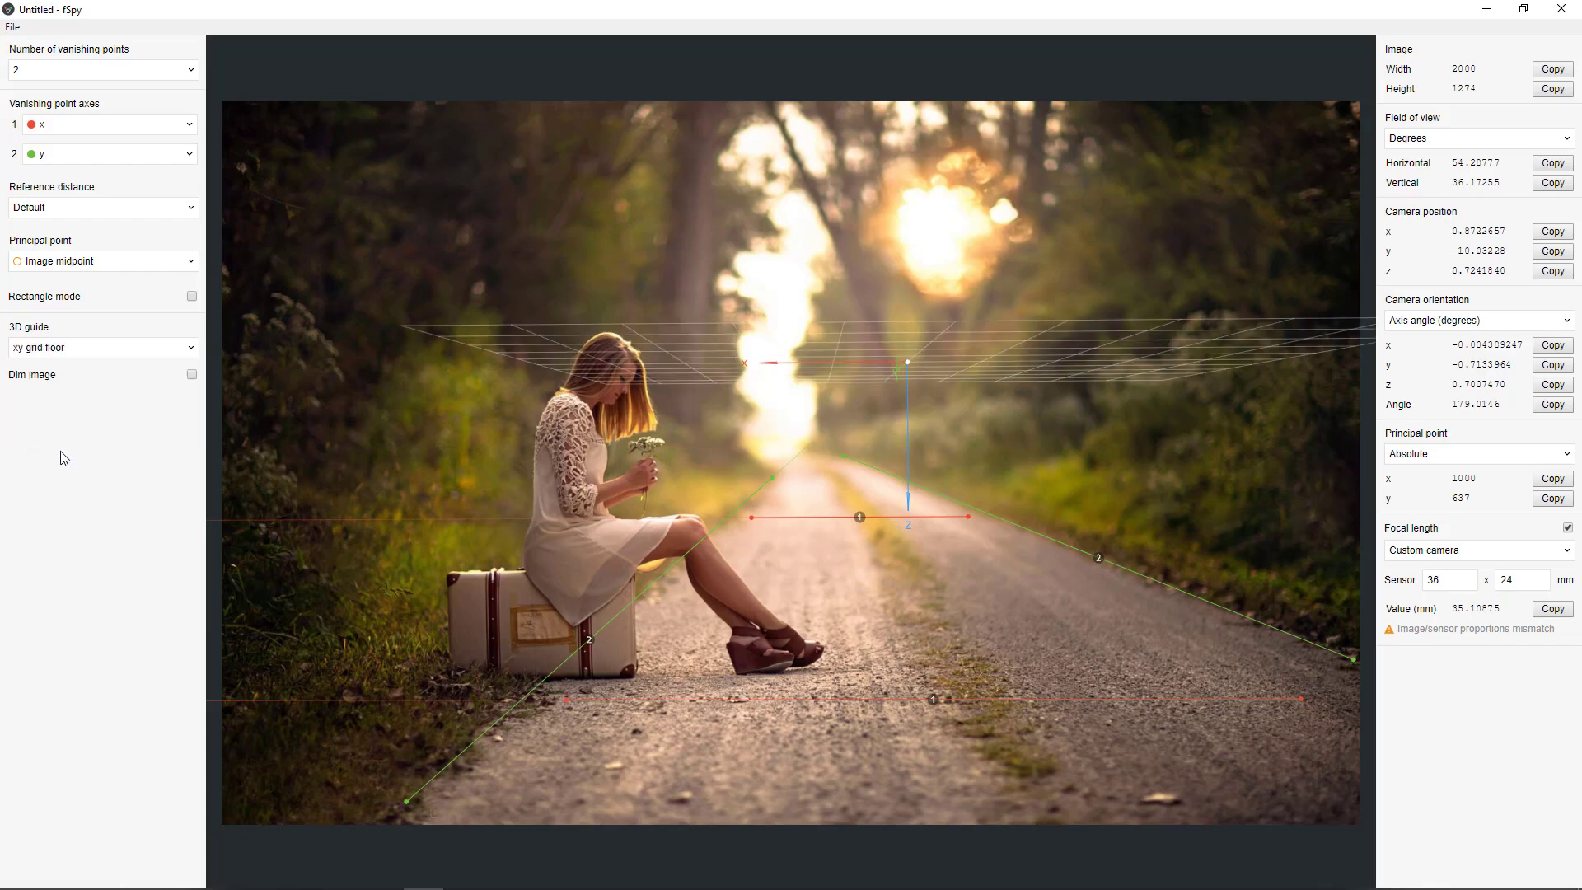
{"action": "left_click_drag", "start_coordinate": [906, 362], "coordinate": [869, 338]}
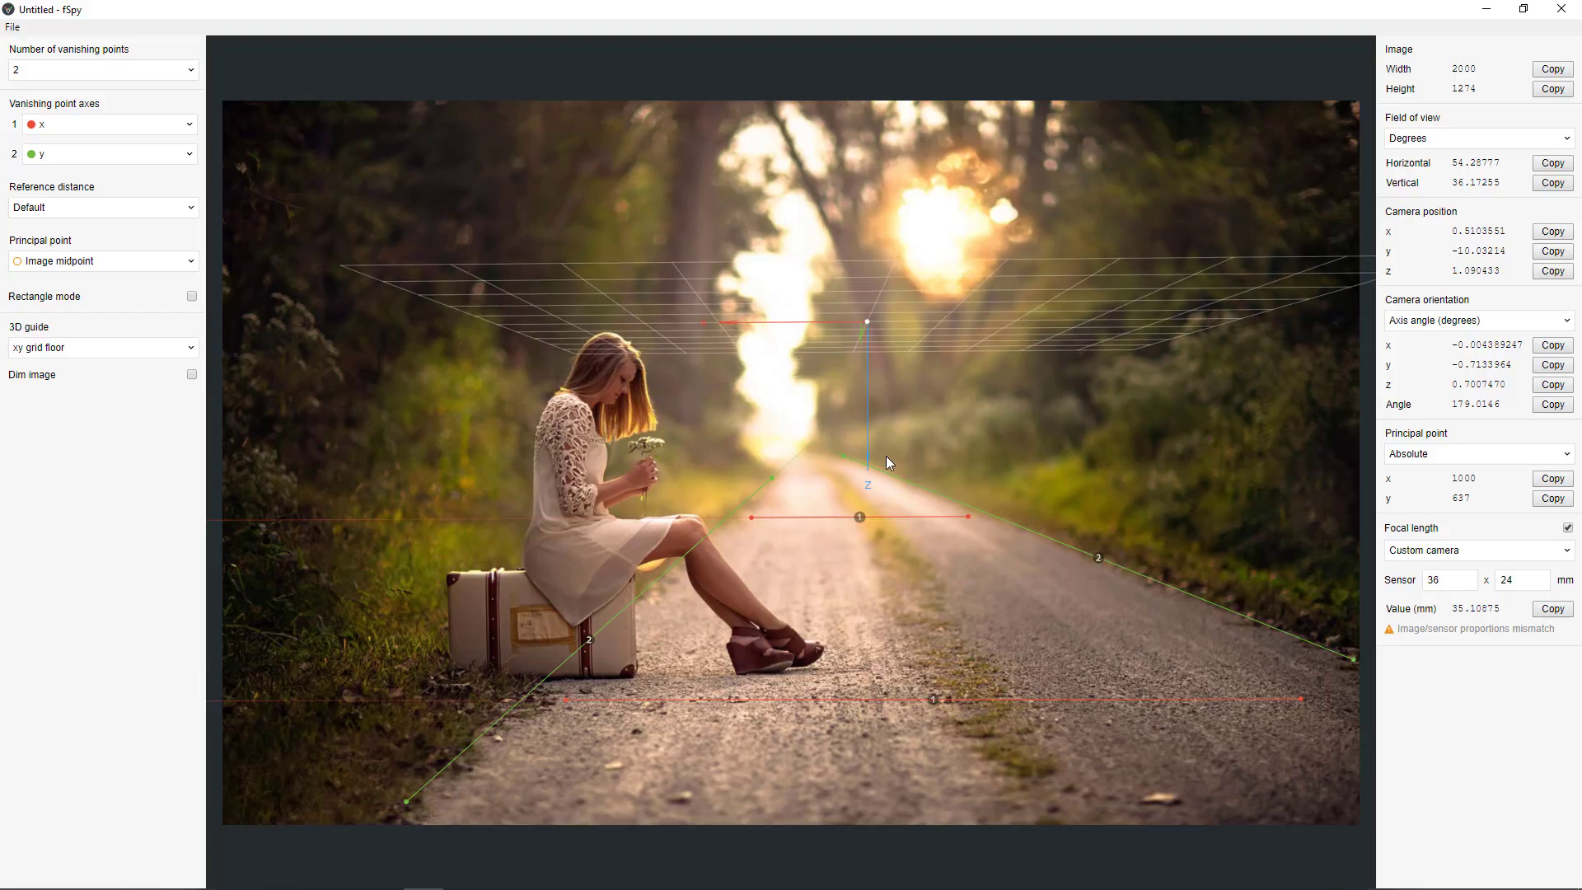
{"action": "left_click", "coordinate": [43, 128]}
{"action": "left_click", "coordinate": [44, 153]}
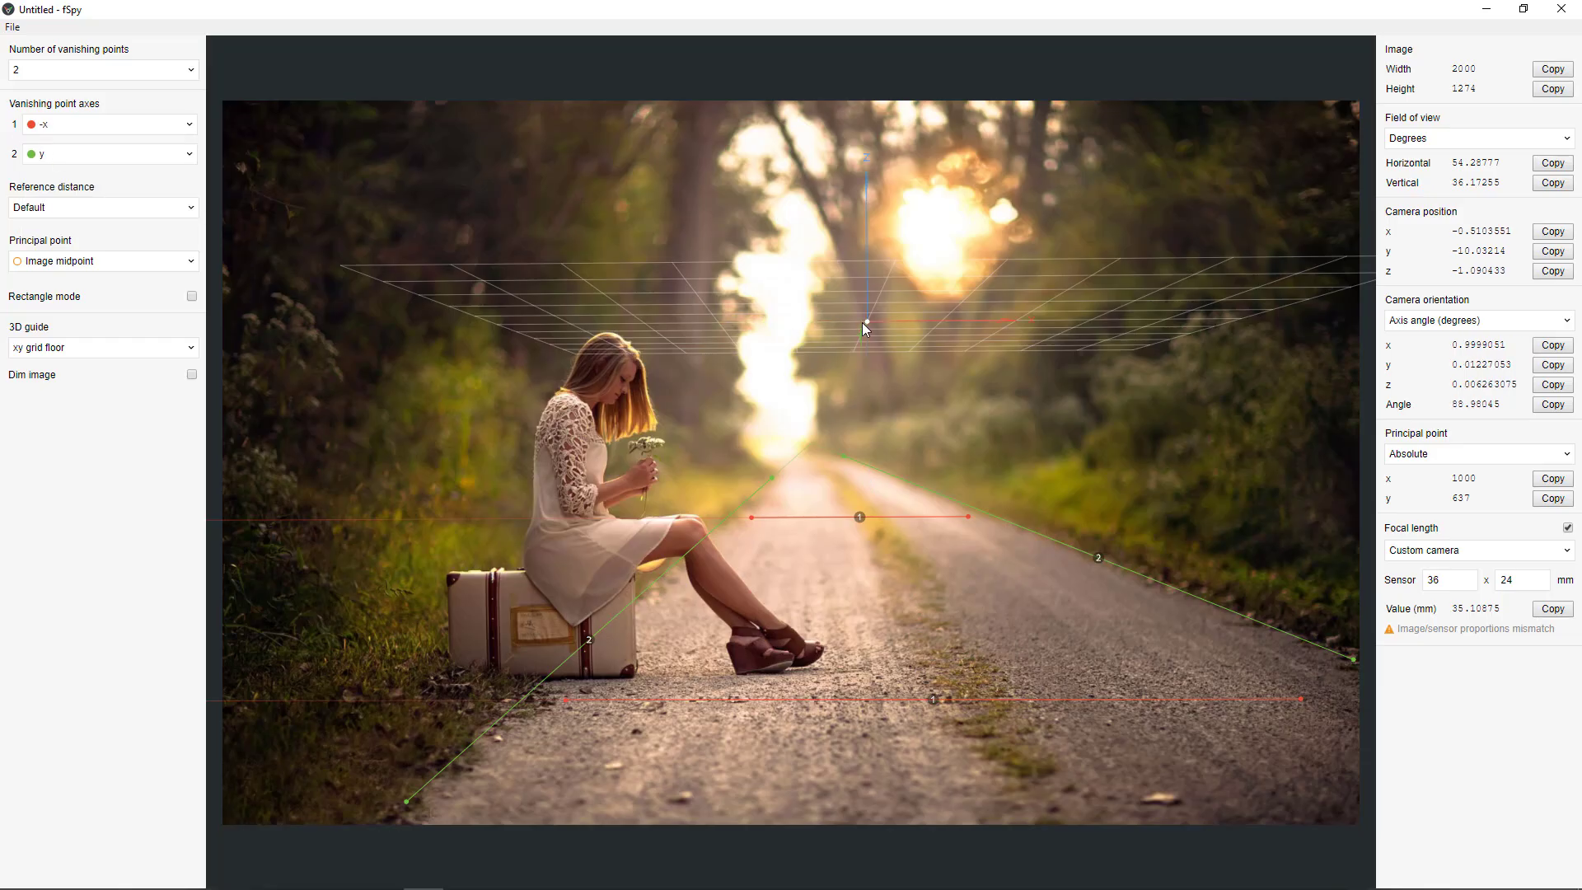
{"action": "left_click_drag", "start_coordinate": [866, 323], "coordinate": [865, 591]}
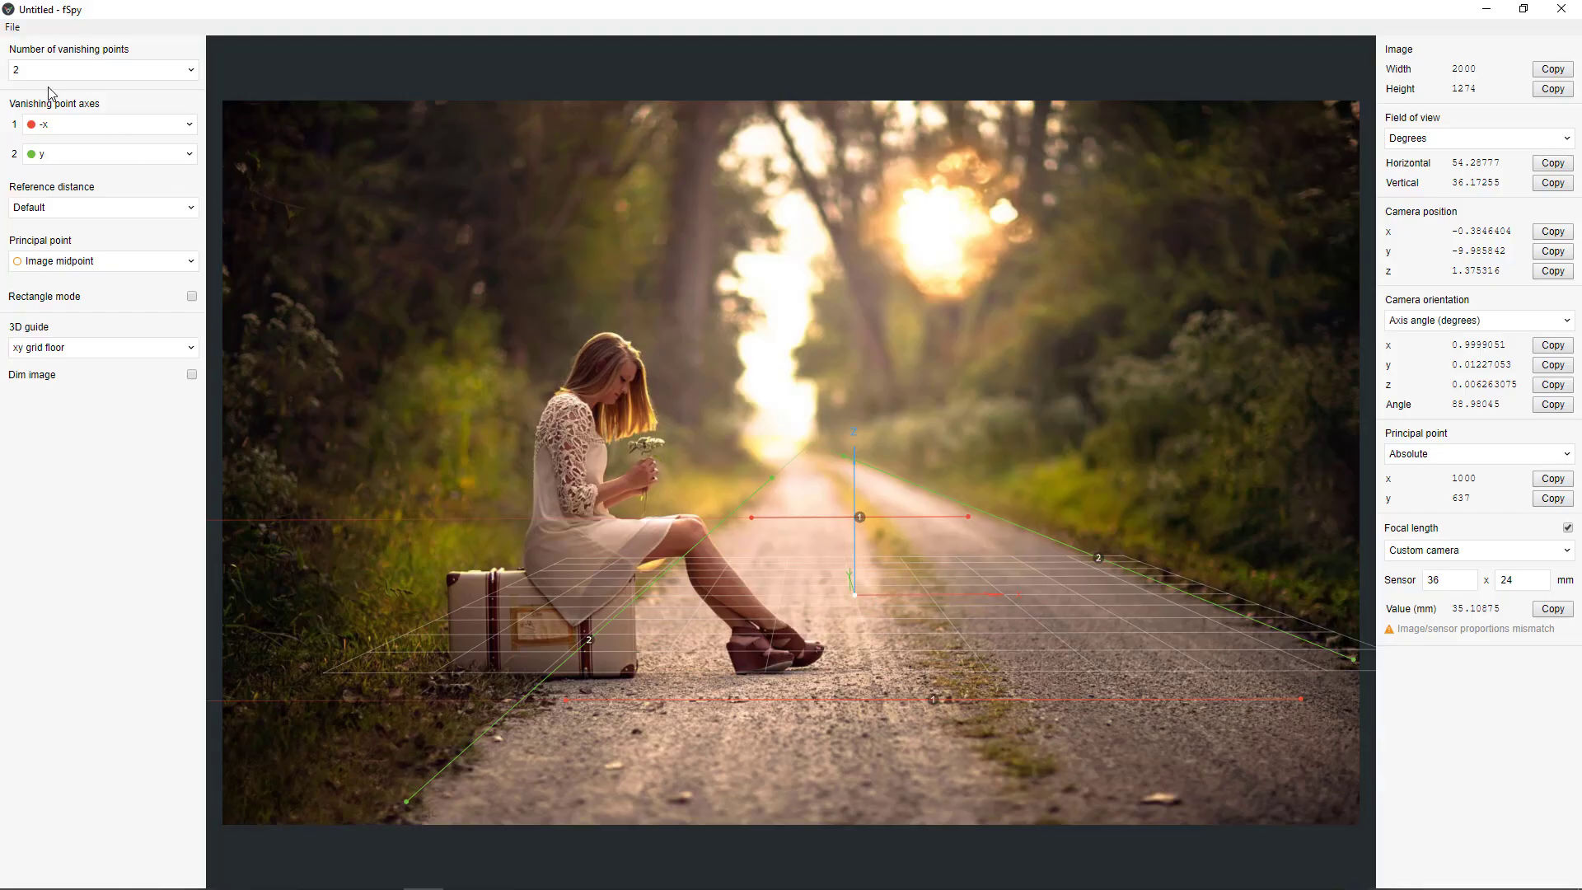
Save the fSpy project and close fSpy.
{"action": "left_click", "coordinate": [13, 27]}
{"action": "left_click", "coordinate": [41, 154]}
{"action": "left_click", "coordinate": [14, 29]}
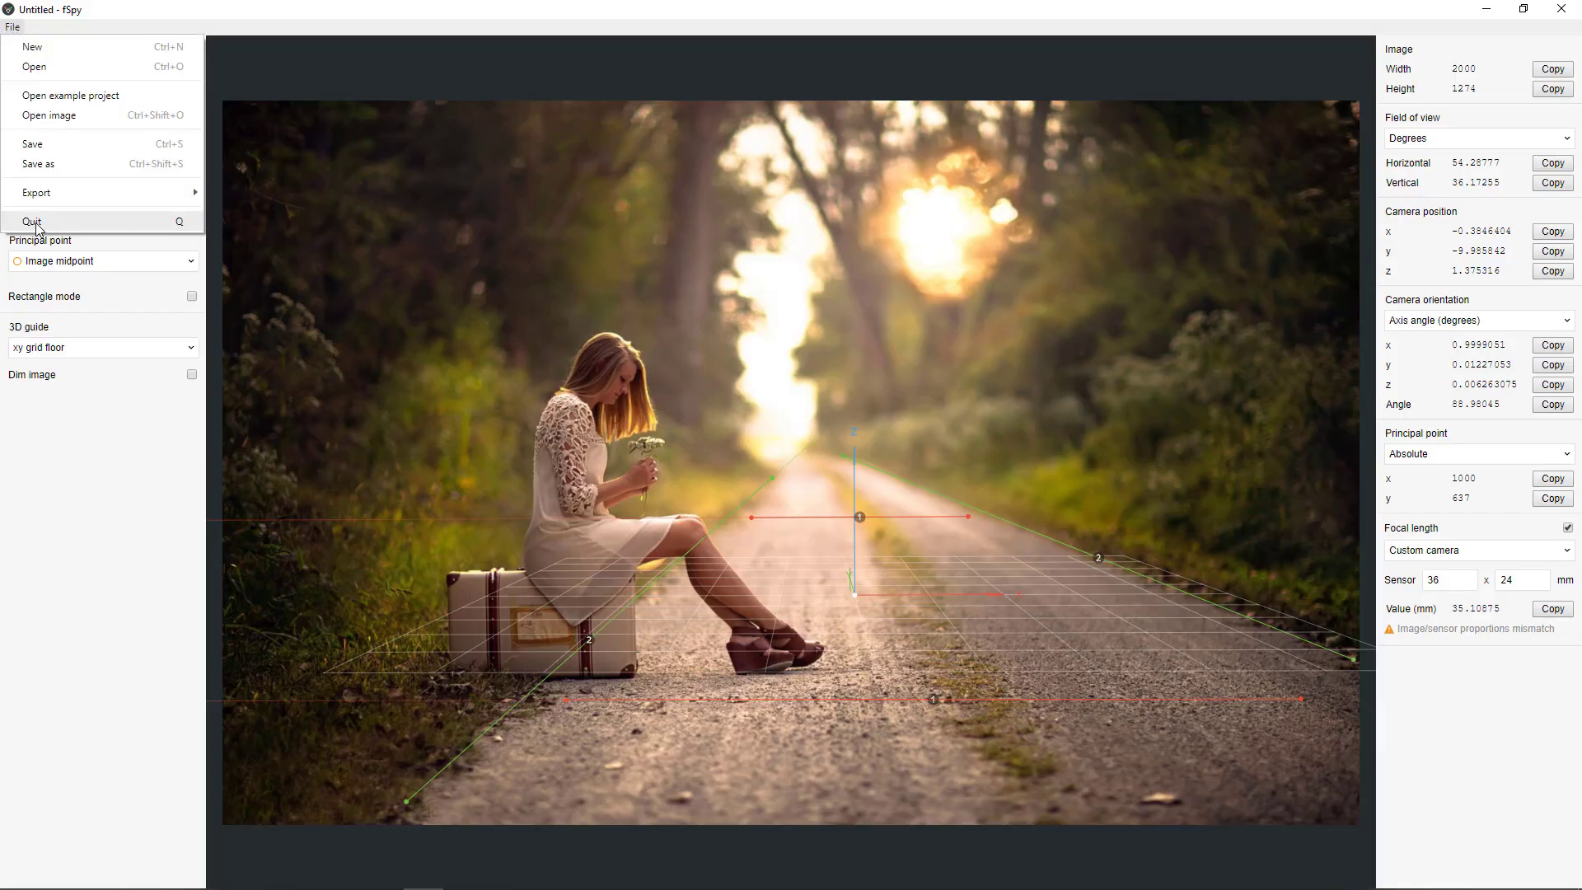
{"action": "left_click", "coordinate": [931, 23]}
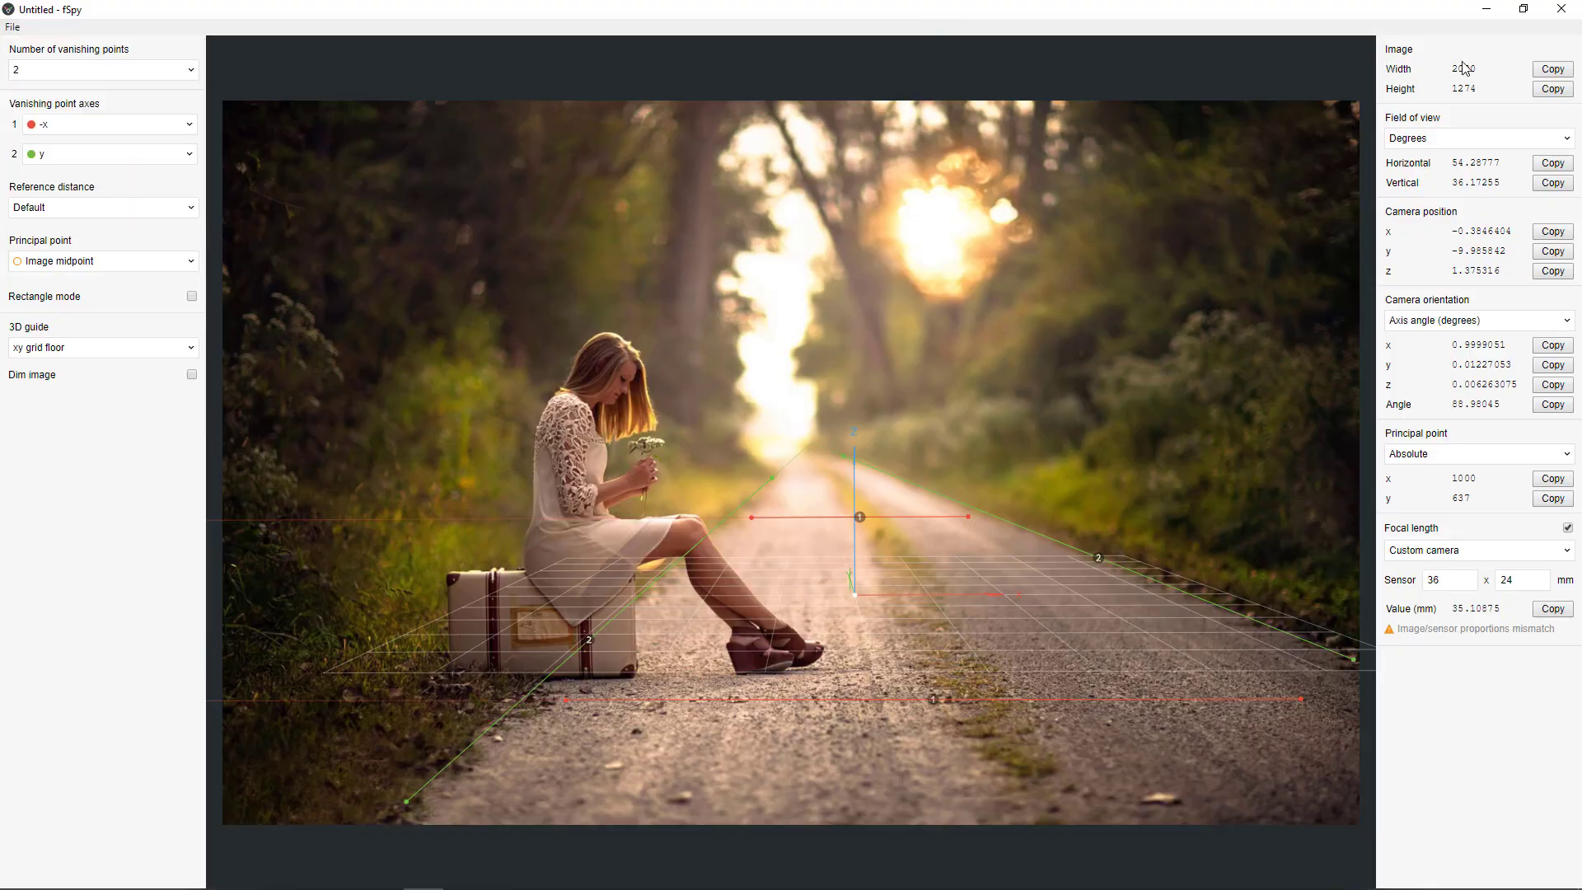
{"action": "left_click", "coordinate": [1561, 10]}
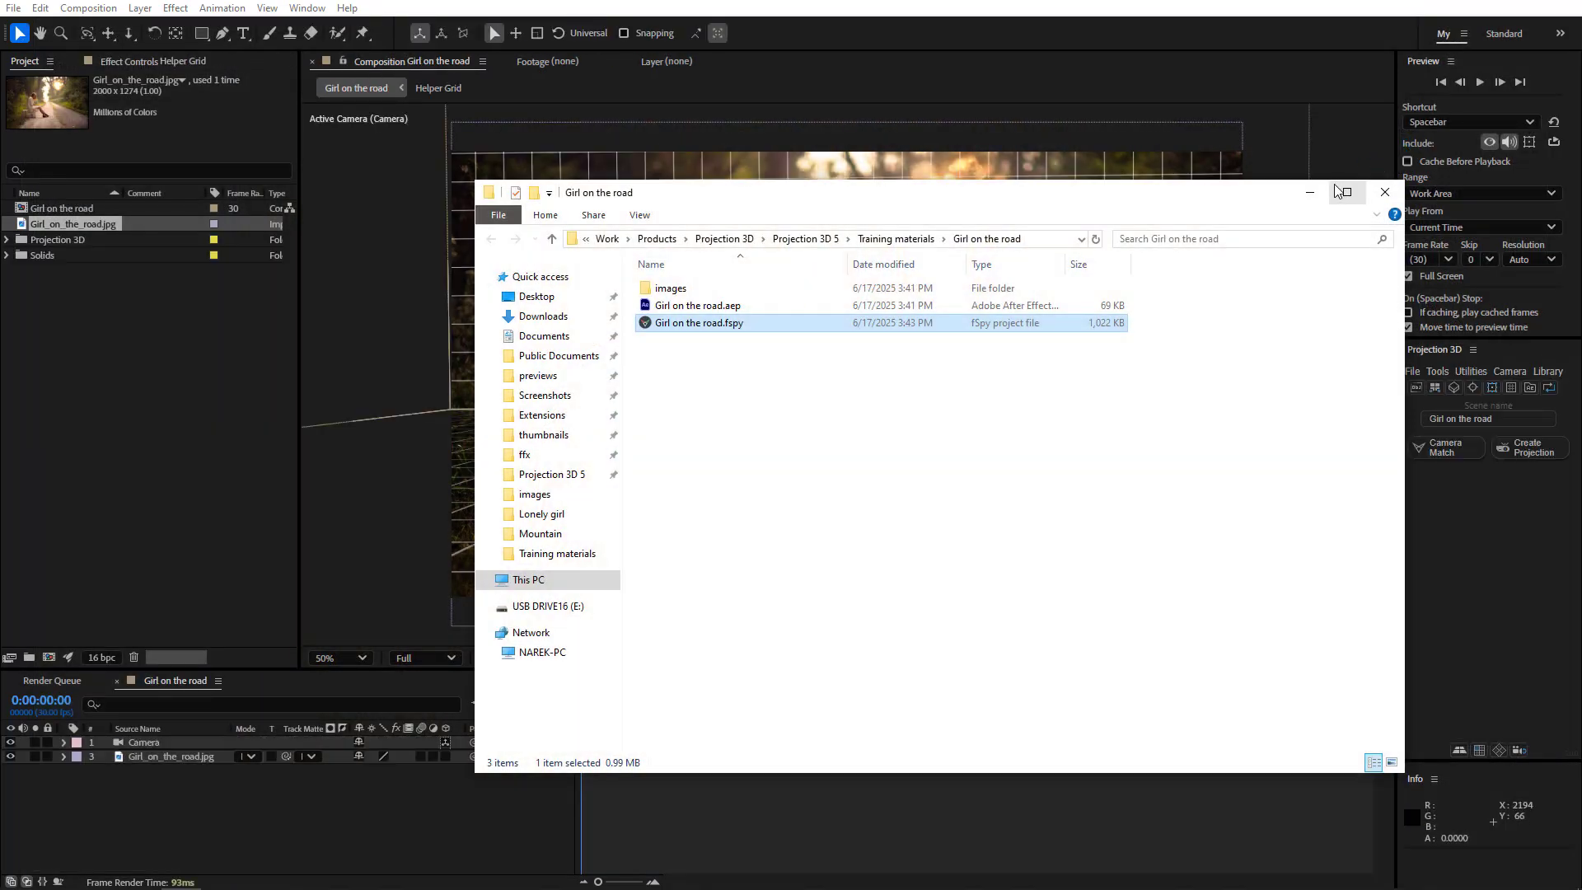
Unhide the Helper Grid and scale it to 34, 100, 560% so it follows the road.
{"action": "left_click", "coordinate": [1310, 192]}
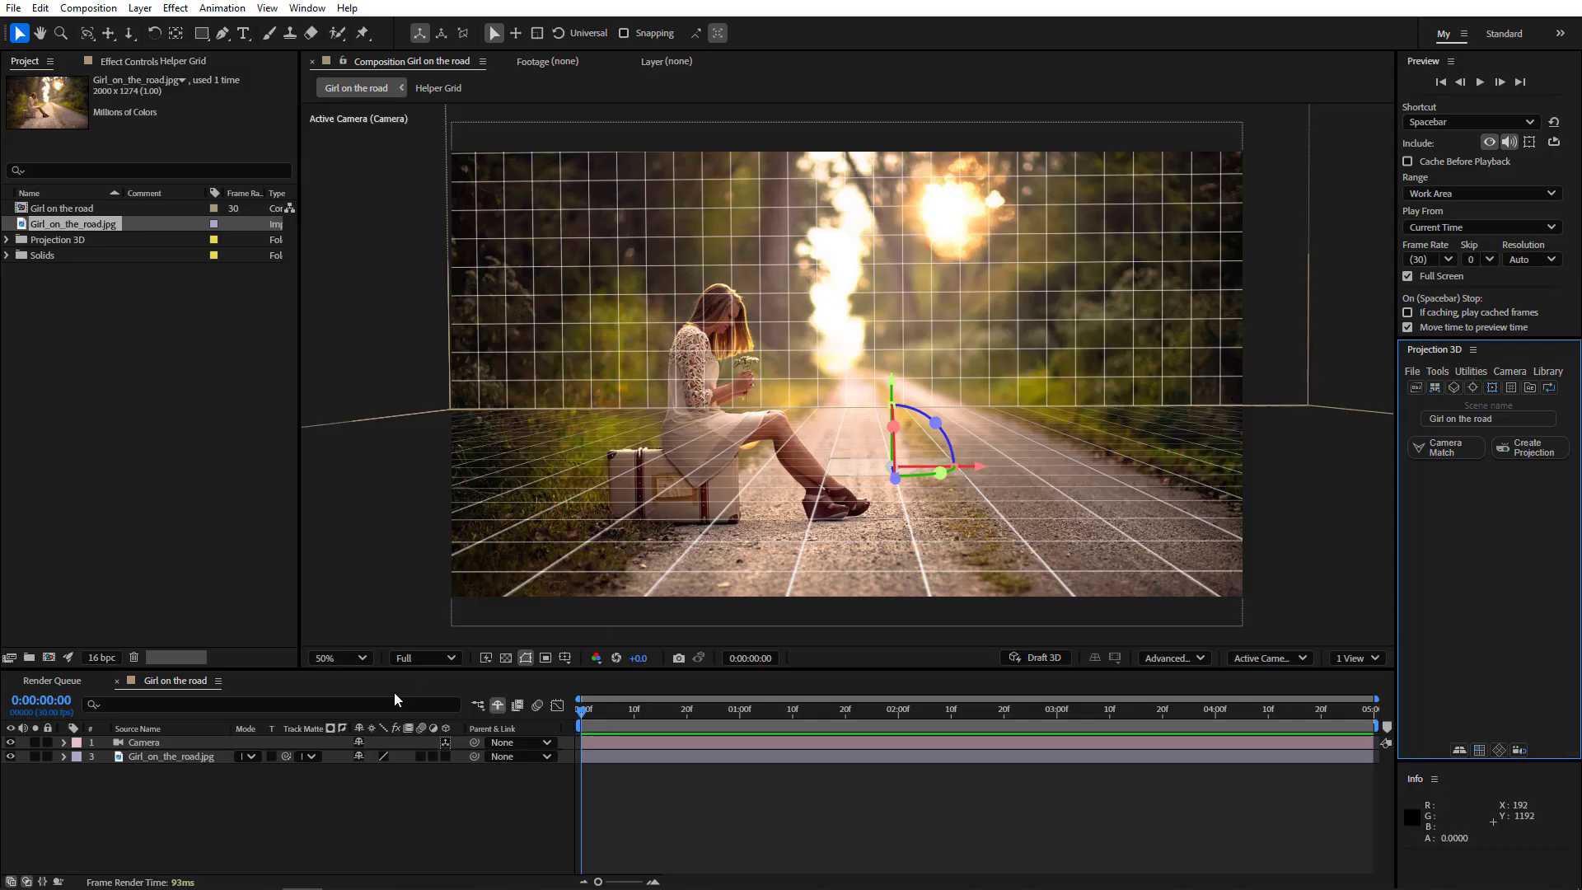
{"action": "left_click", "coordinate": [498, 705]}
{"action": "left_click", "coordinate": [171, 756]}
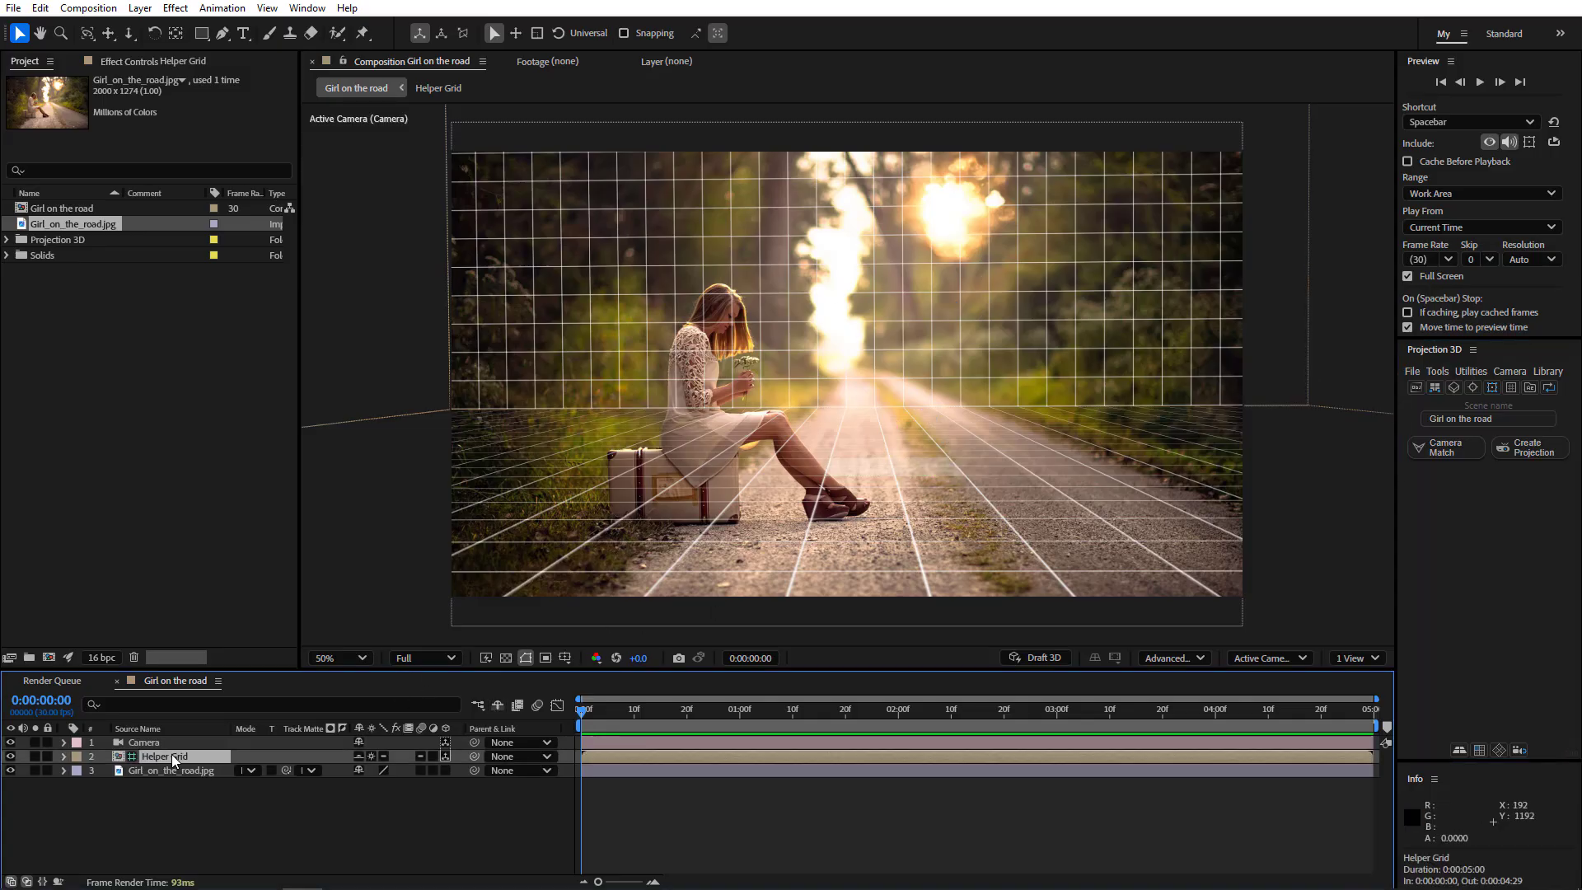
{"action": "key", "text": "s"}
{"action": "left_click", "coordinate": [358, 770]}
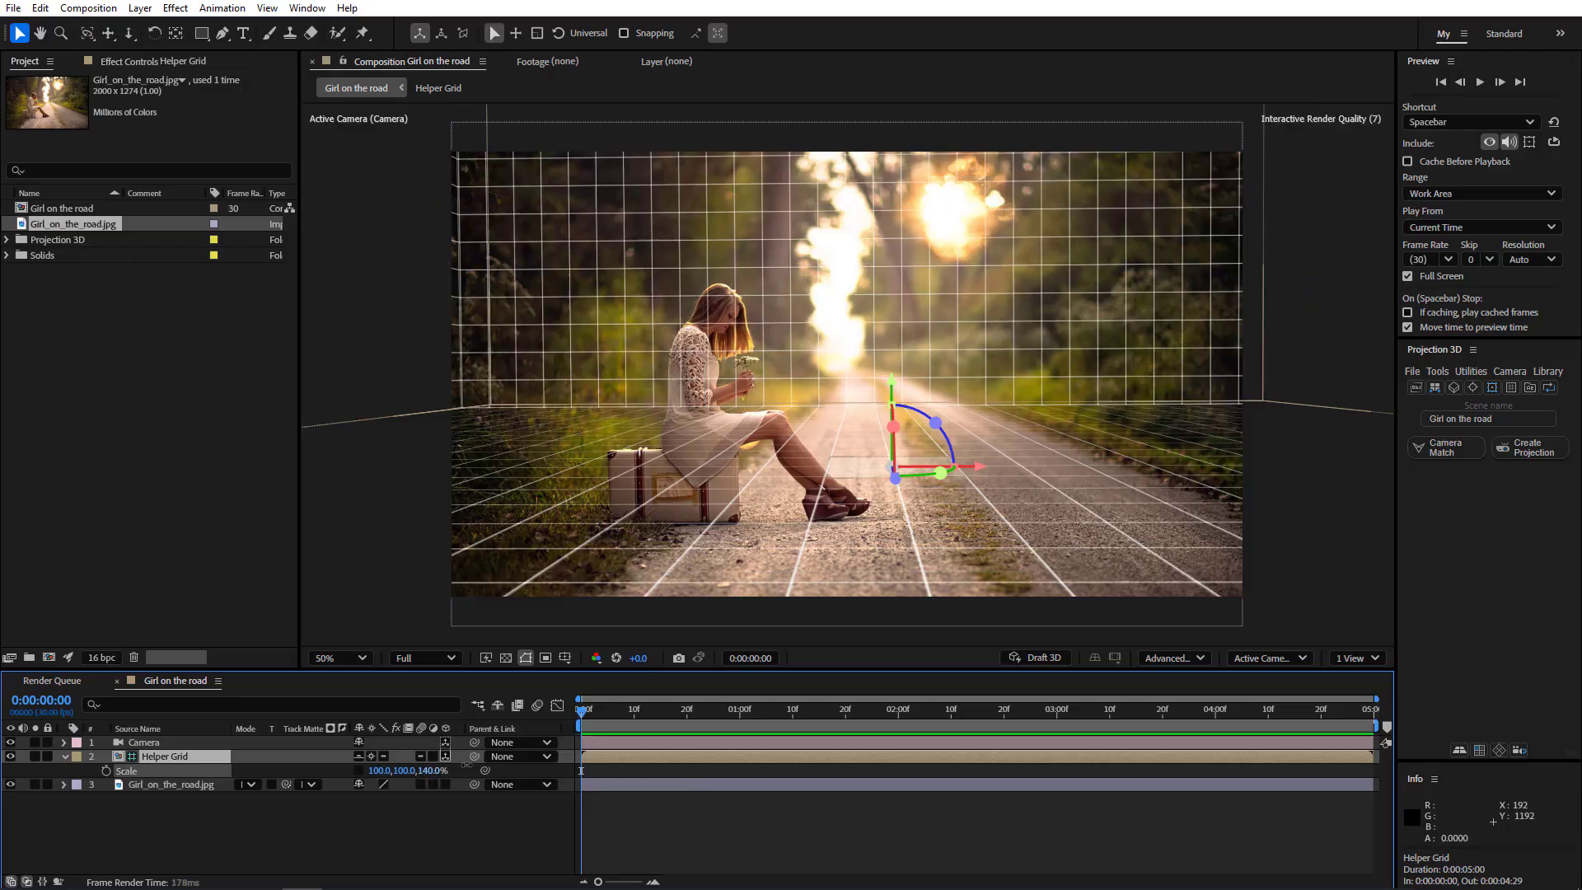
{"action": "left_click_drag", "start_coordinate": [421, 771], "coordinate": [559, 689]}
{"action": "left_click_drag", "start_coordinate": [580, 770], "coordinate": [666, 617]}
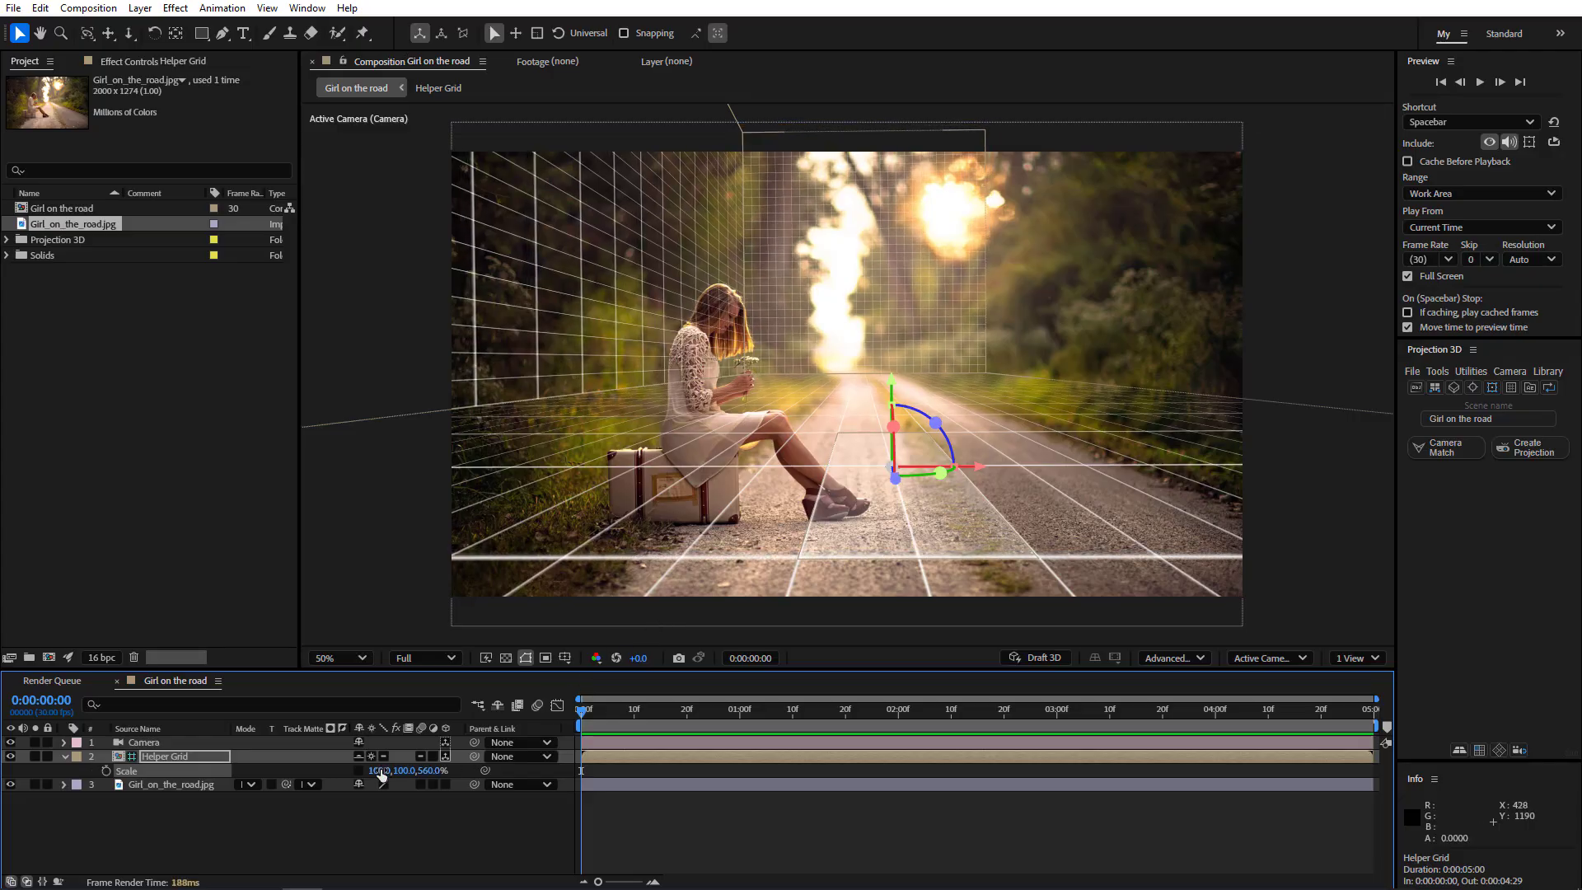
{"action": "left_click_drag", "start_coordinate": [384, 770], "coordinate": [285, 728]}
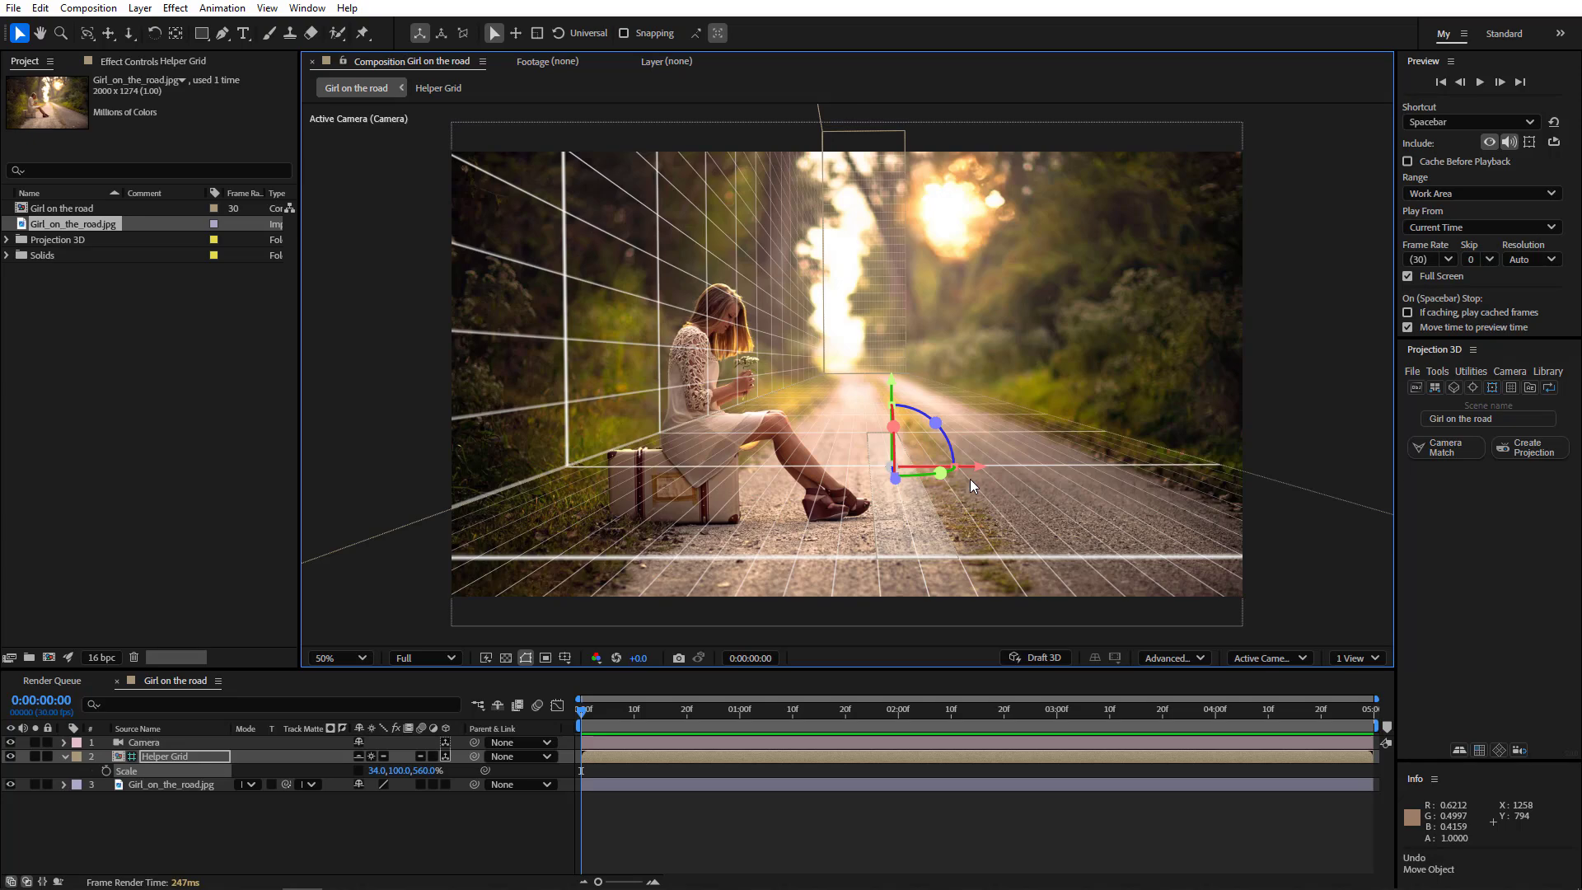
Hide the Helper Grid, then create a 2-scene projection 'Girl on the road' from the Camera and photo.
{"action": "left_click", "coordinate": [495, 704]}
{"action": "left_click_drag", "start_coordinate": [182, 798], "coordinate": [132, 737]}
{"action": "left_click", "coordinate": [1534, 449]}
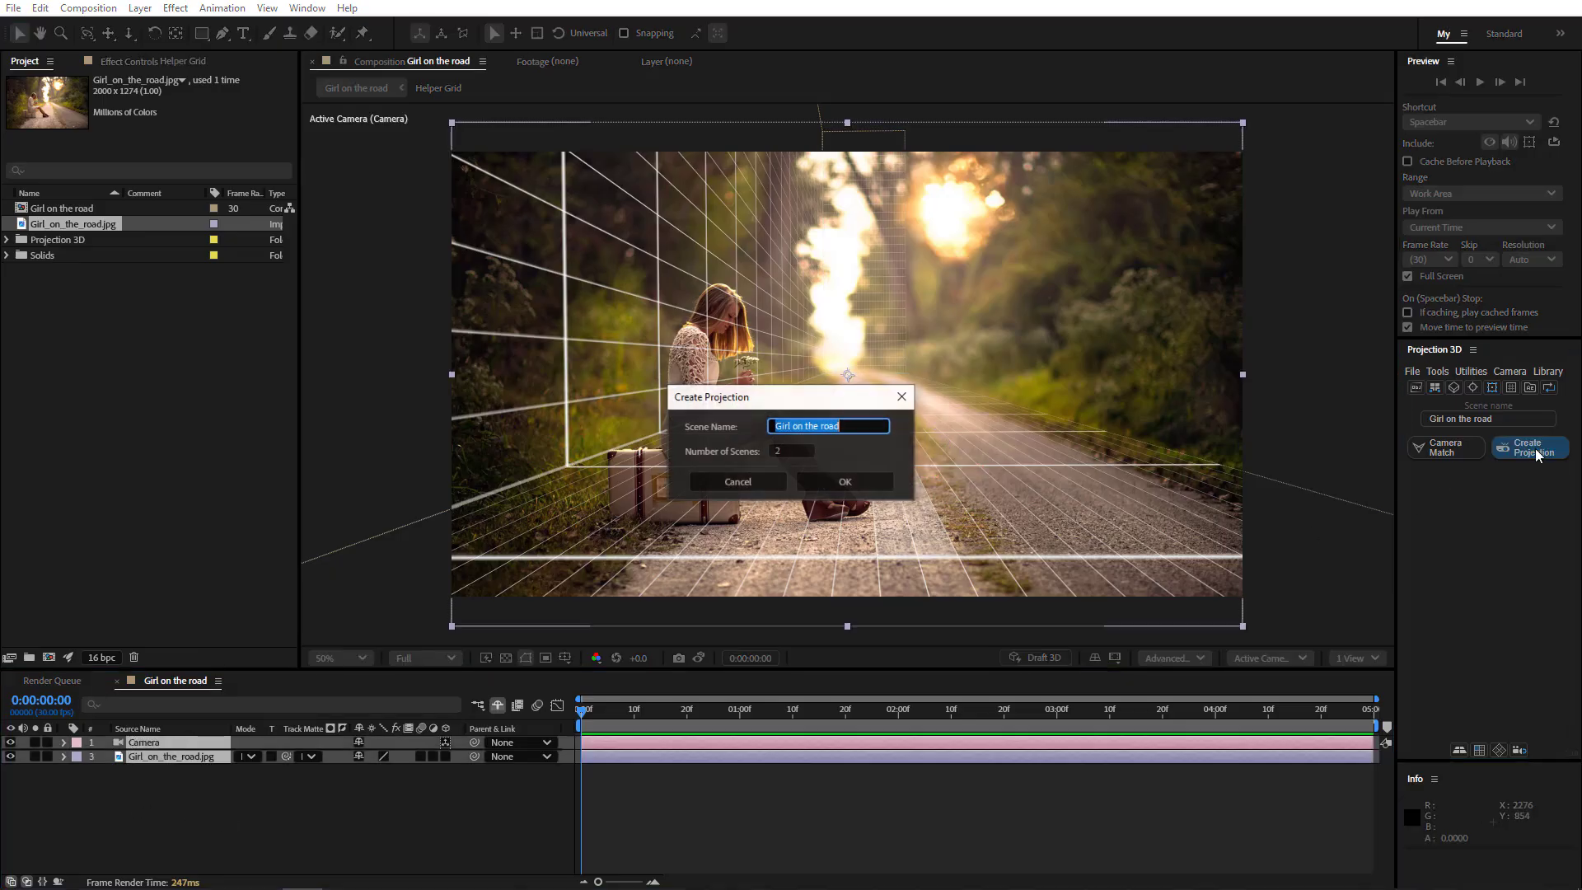
{"action": "left_click", "coordinate": [786, 422]}
{"action": "left_click", "coordinate": [772, 451]}
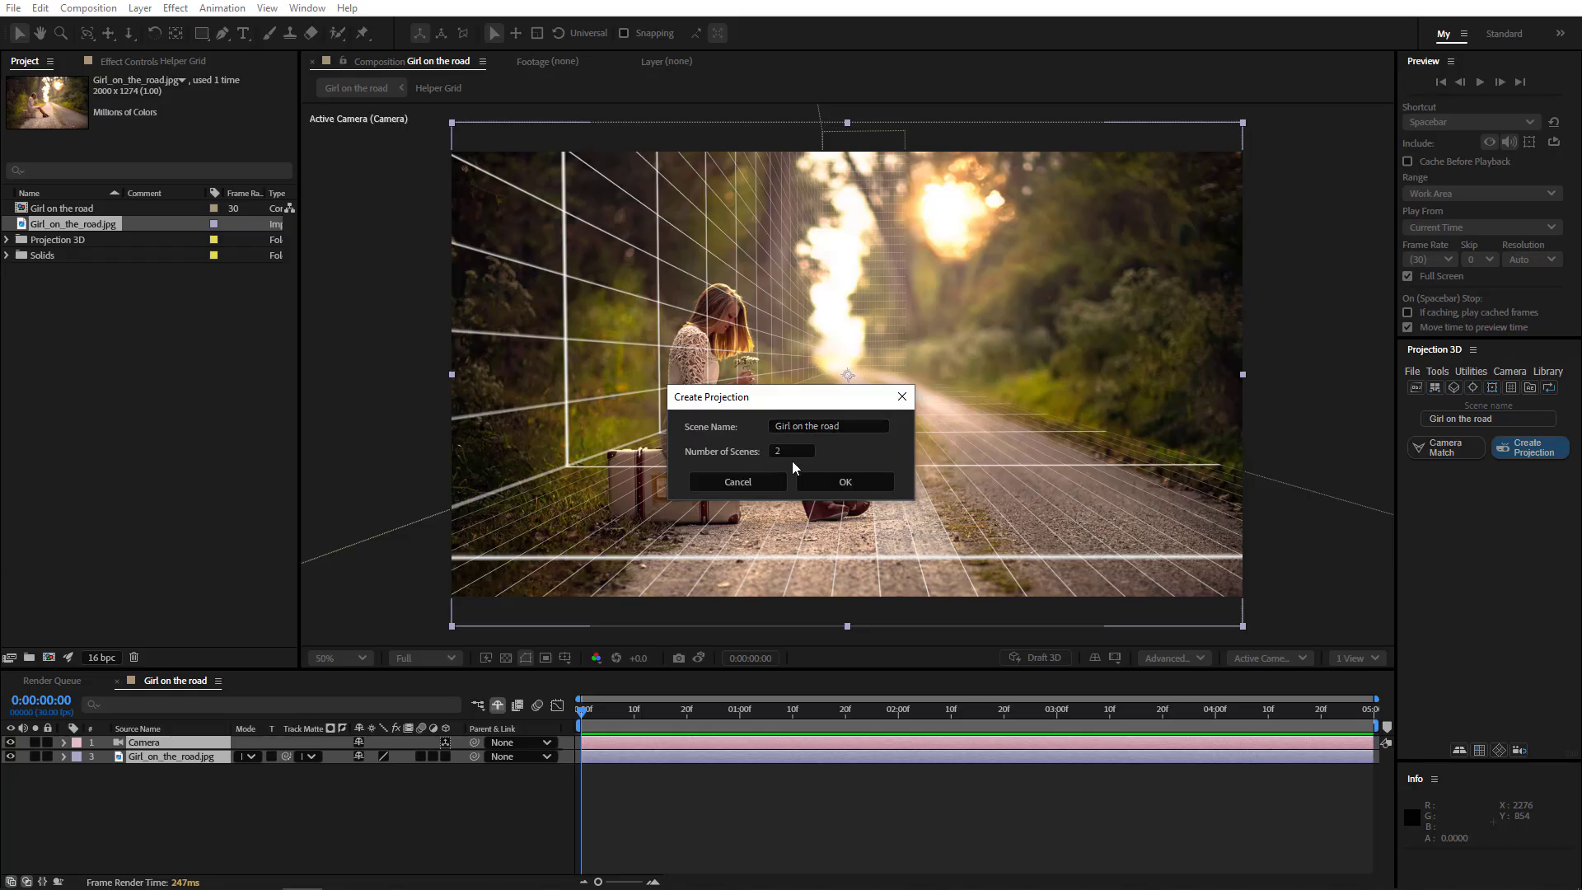
{"action": "left_click", "coordinate": [852, 479]}
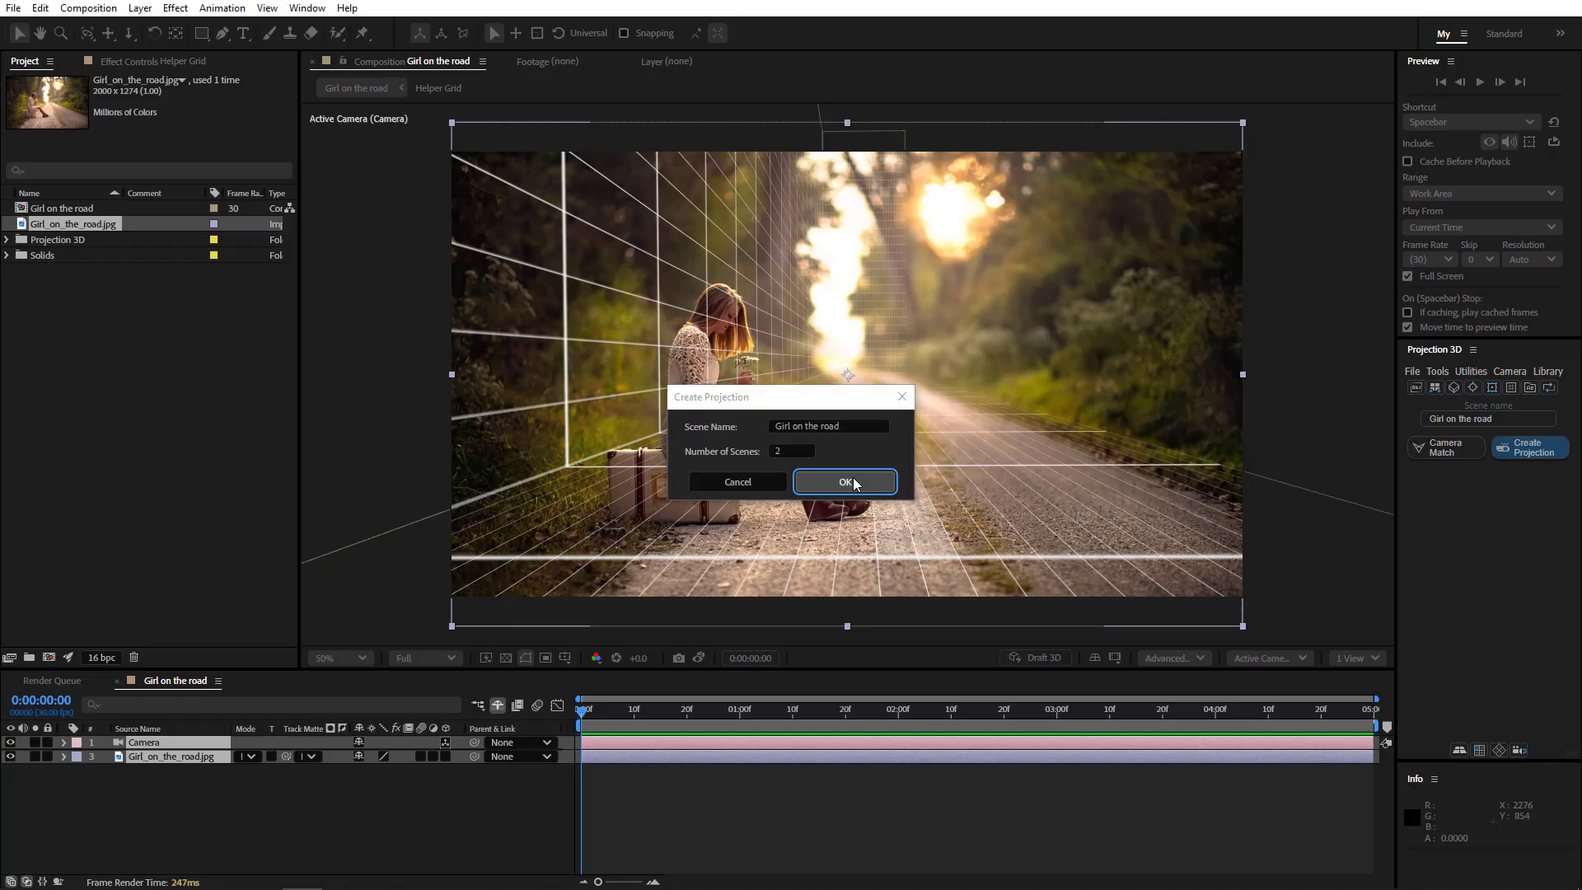
{"action": "left_click", "coordinate": [832, 512]}
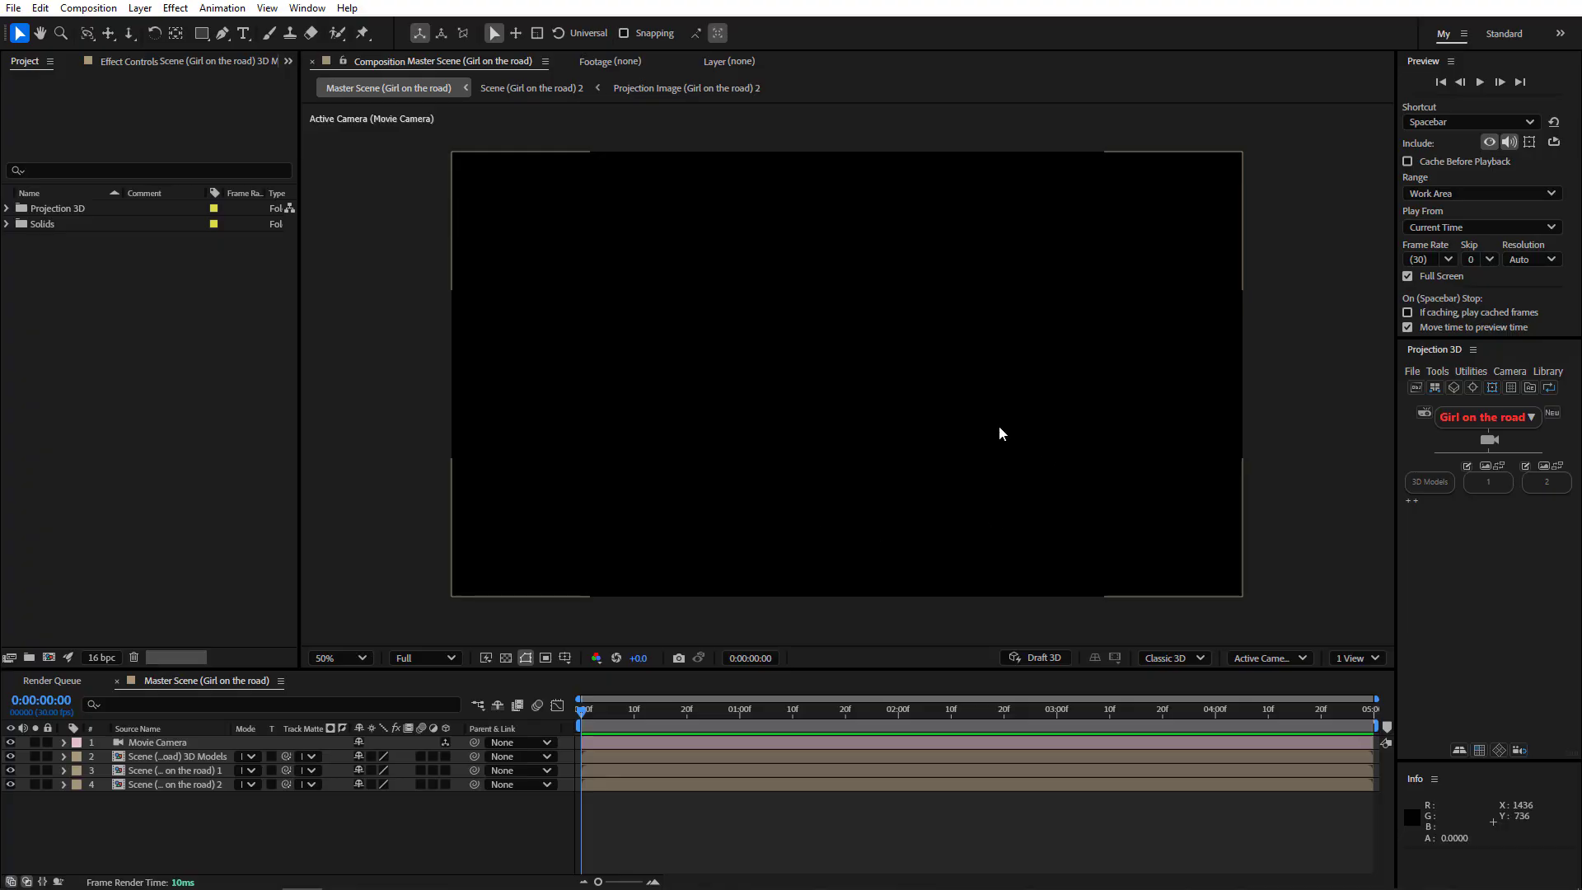
In Scene 2, add a Right wall to the grid and generate Right, Left, Back and Bottom surfaces.
{"action": "double_click", "coordinate": [191, 783]}
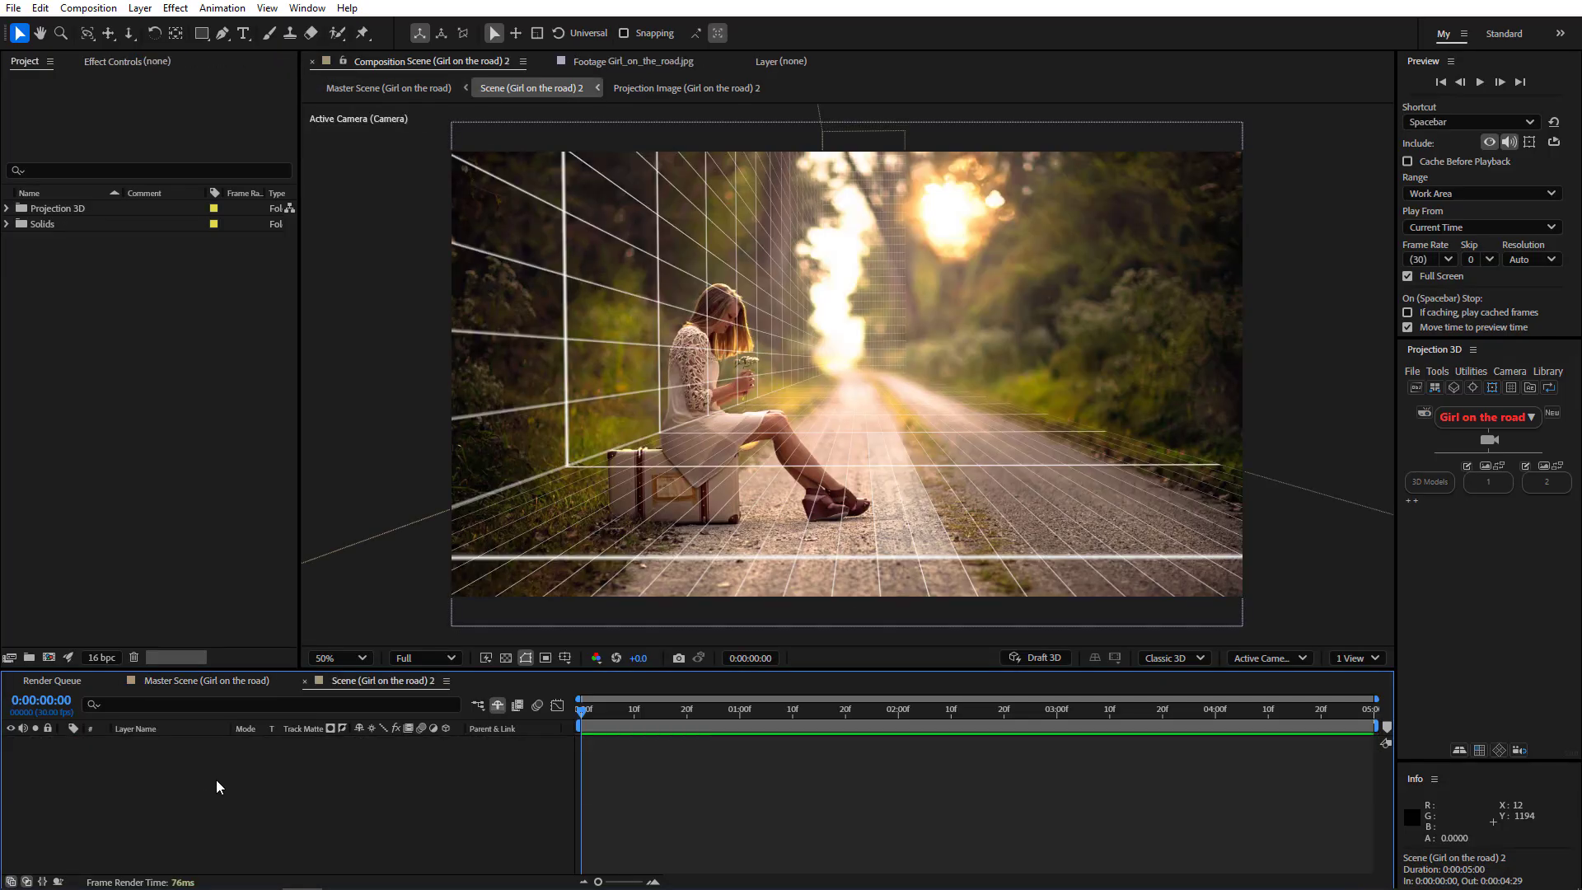
{"action": "left_click", "coordinate": [1510, 388]}
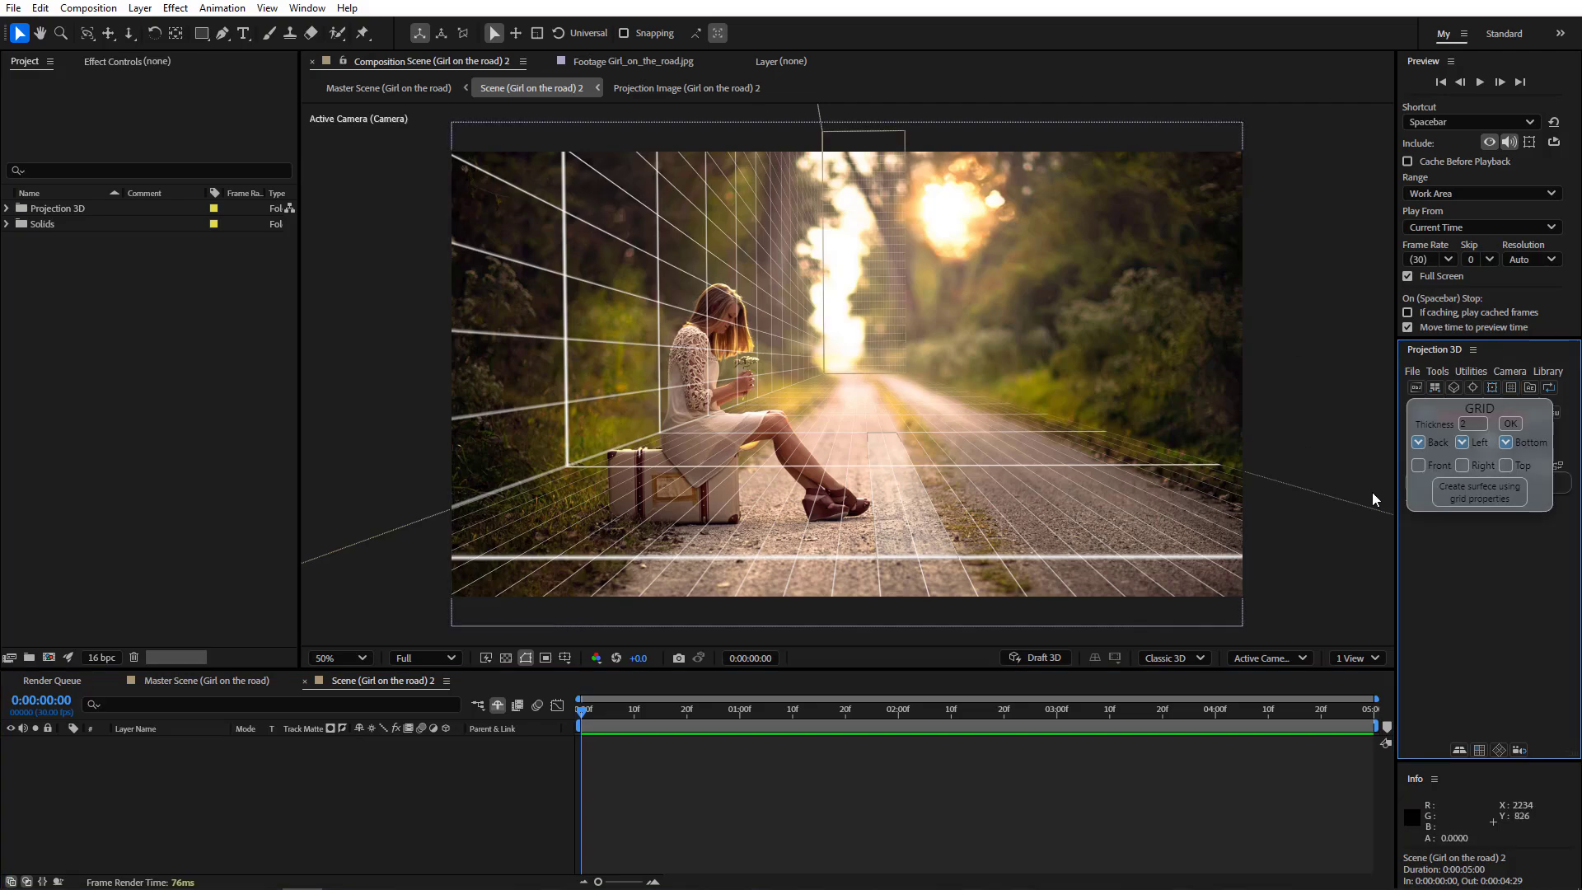
{"action": "left_click", "coordinate": [1462, 467]}
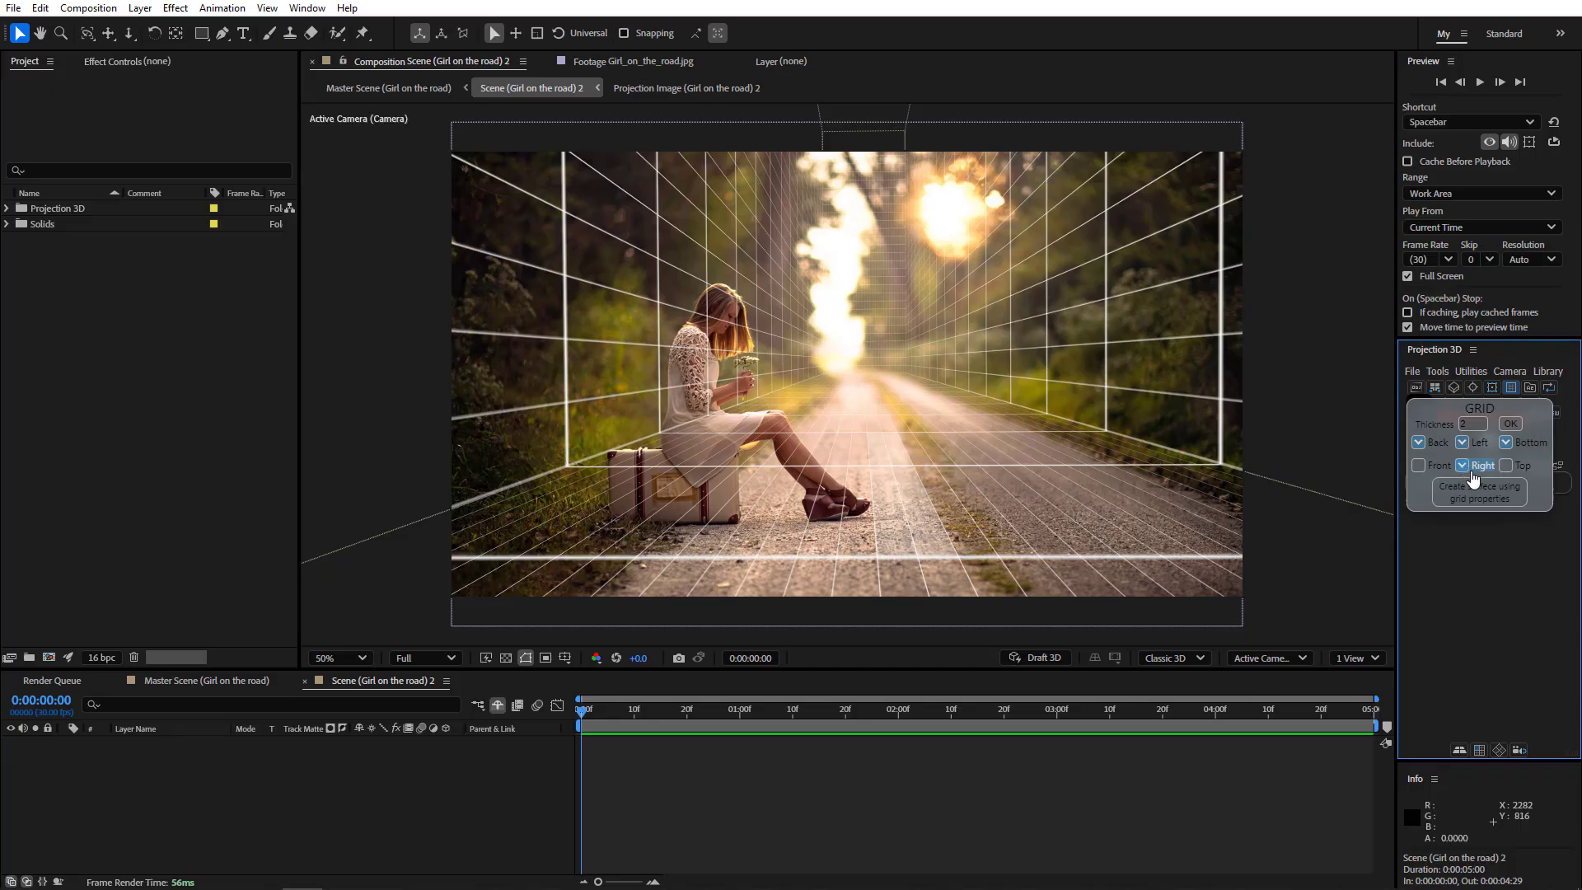
{"action": "left_click", "coordinate": [1477, 493]}
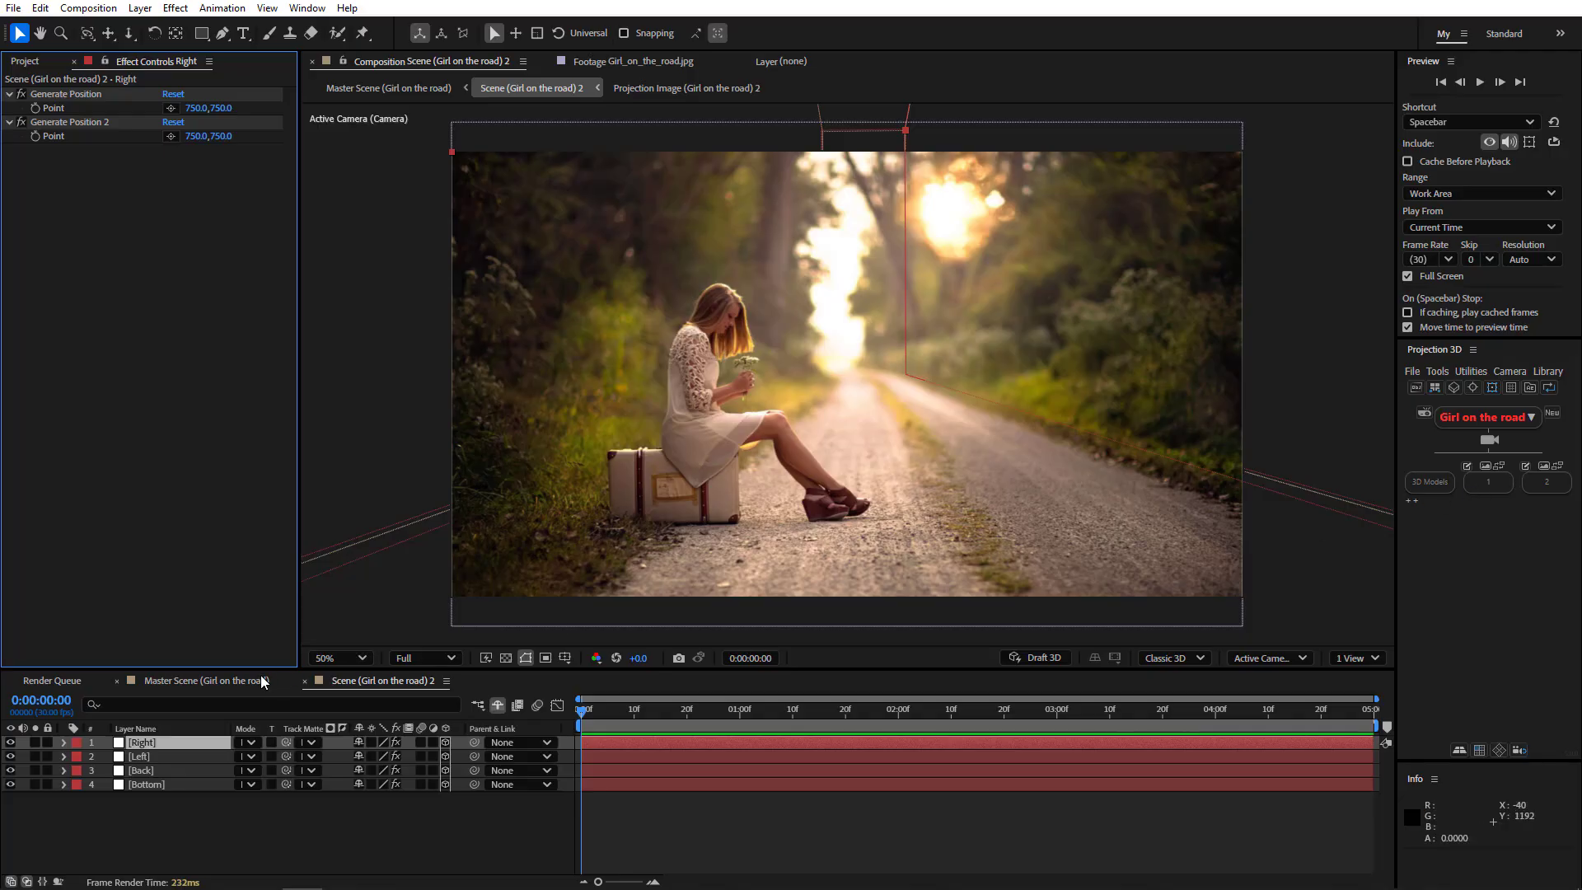
Return to the Master Scene and briefly orbit the camera to check depth, then undo.
{"action": "left_click", "coordinate": [221, 682]}
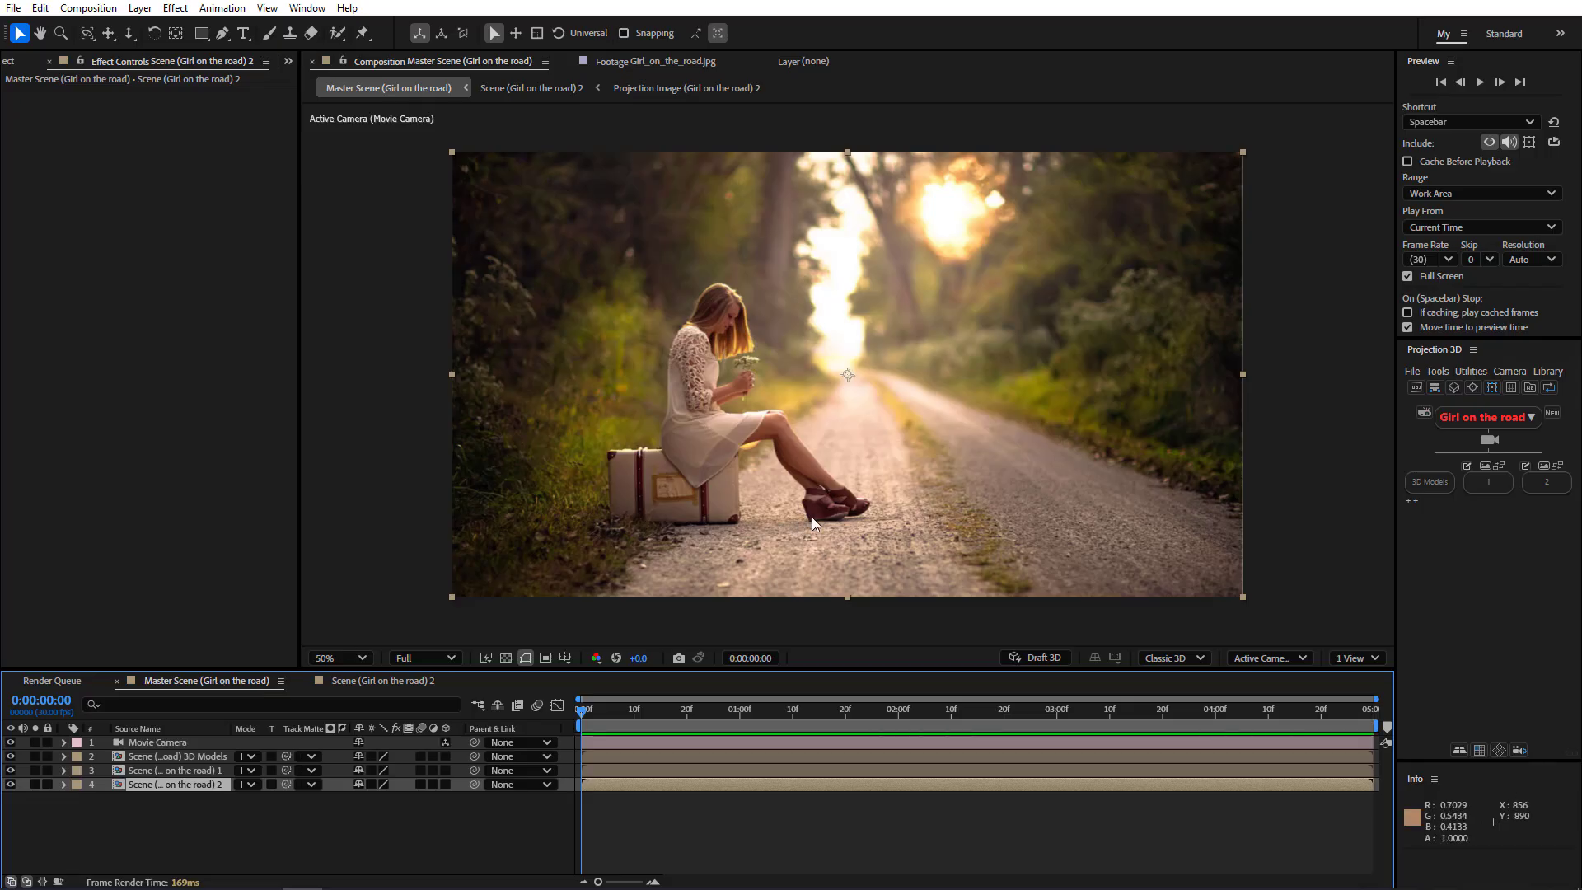
{"action": "mouse_move", "coordinate": [925, 445]}
{"action": "left_mouse_down"}
{"action": "mouse_move", "coordinate": [883, 441]}
{"action": "mouse_move", "coordinate": [960, 381]}
{"action": "mouse_move", "coordinate": [988, 333]}
{"action": "mouse_move", "coordinate": [919, 463]}
{"action": "left_mouse_up"}
{"action": "key", "text": "ctrl+z"}
{"action": "key", "text": "ctrl+z"}
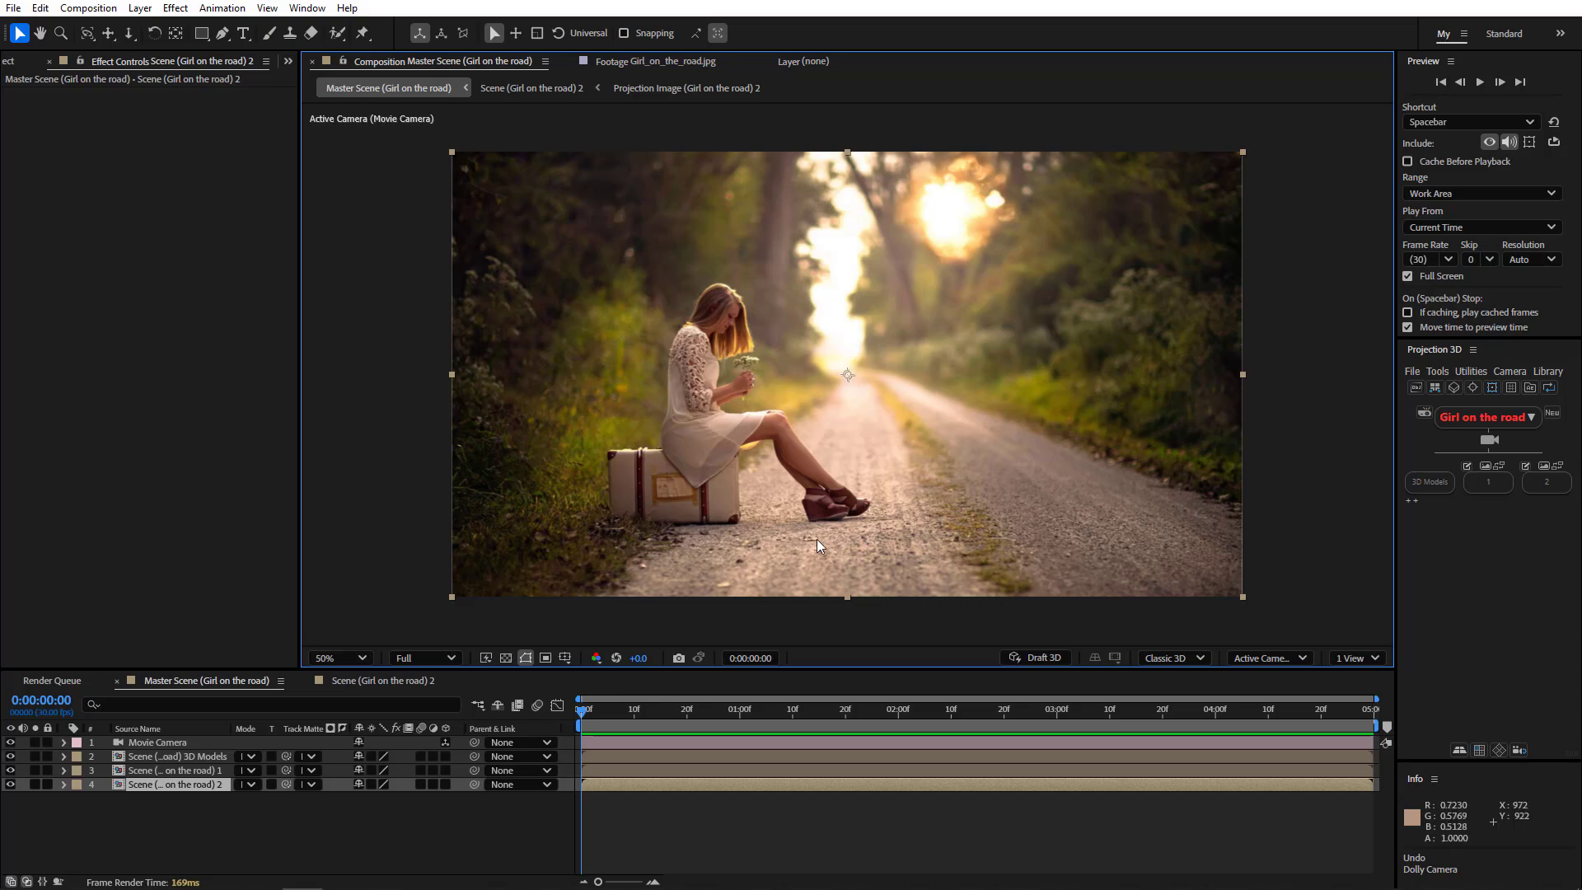
Open scene 2's projection image, Girl_on_the_road.jpg, in Photoshop.
{"action": "left_click", "coordinate": [690, 495]}
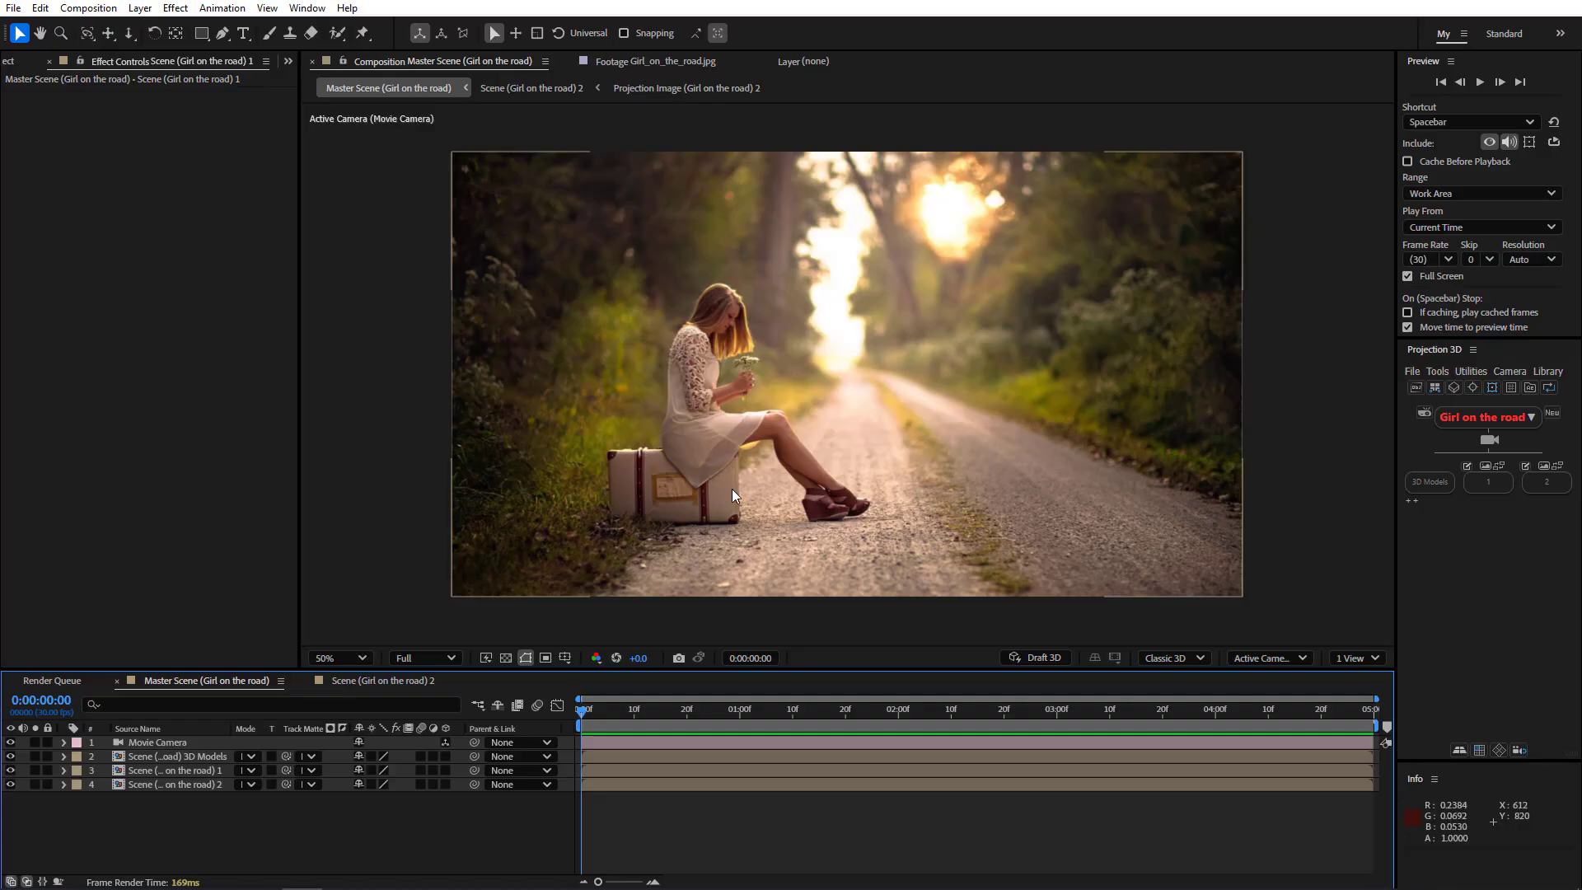
{"action": "left_click", "coordinate": [1525, 467]}
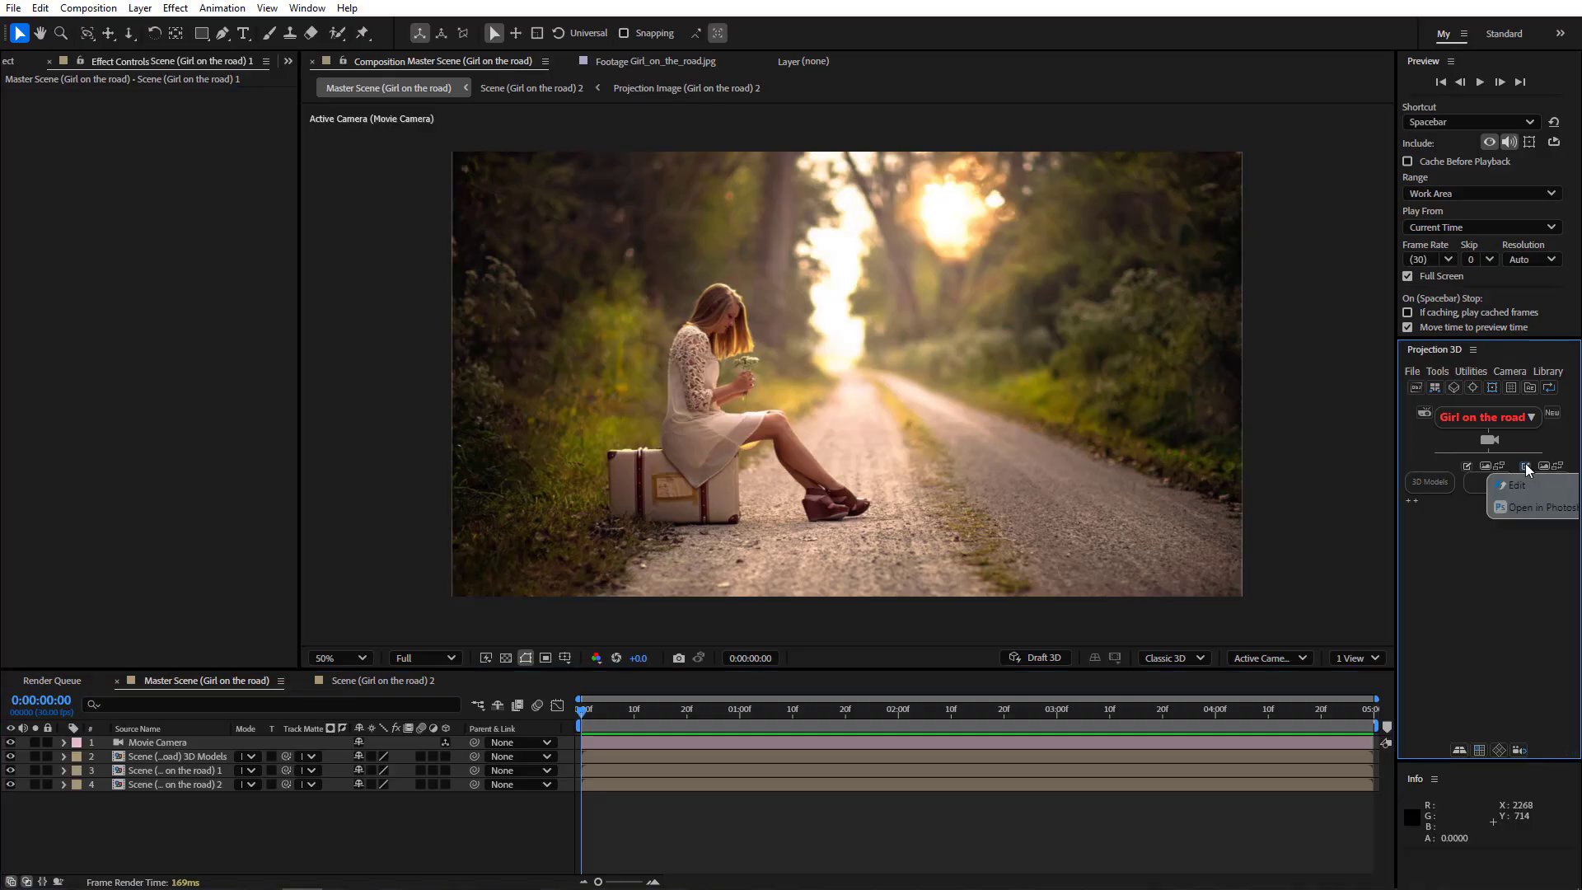
{"action": "left_click", "coordinate": [1518, 505]}
{"action": "left_click", "coordinate": [826, 492]}
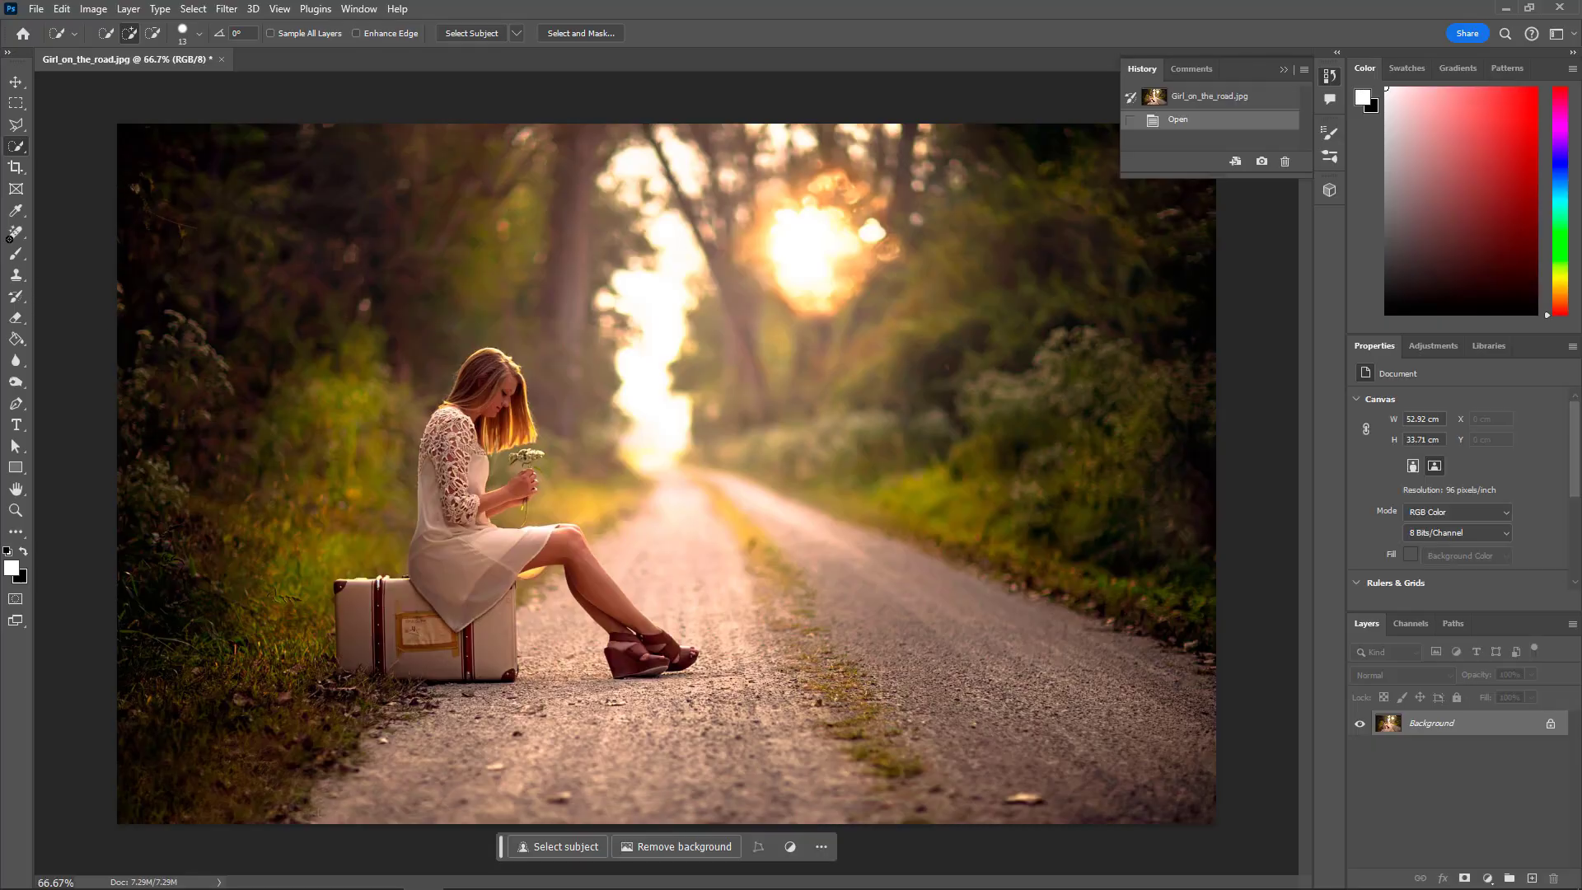
Erase the girl, her suitcase and the leftover log from the road with the Remove tool.
{"action": "left_click", "coordinate": [15, 234]}
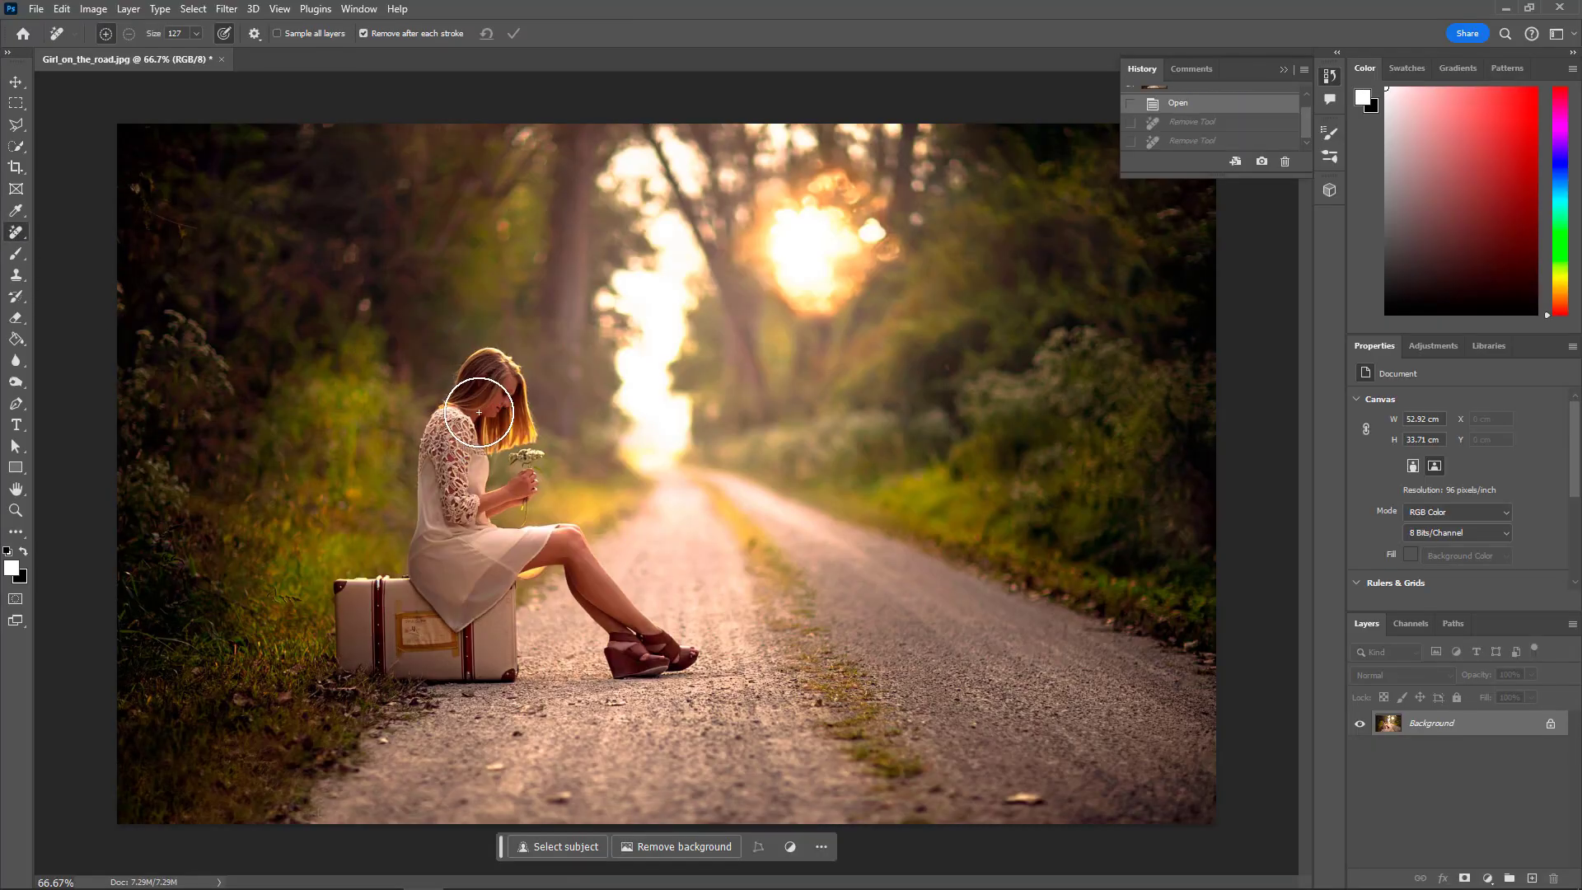
{"action": "mouse_move", "coordinate": [494, 363]}
{"action": "left_mouse_down"}
{"action": "mouse_move", "coordinate": [441, 473]}
{"action": "mouse_move", "coordinate": [440, 543]}
{"action": "mouse_move", "coordinate": [409, 586]}
{"action": "mouse_move", "coordinate": [360, 601]}
{"action": "mouse_move", "coordinate": [350, 633]}
{"action": "mouse_move", "coordinate": [492, 647]}
{"action": "mouse_move", "coordinate": [494, 544]}
{"action": "mouse_move", "coordinate": [532, 547]}
{"action": "mouse_move", "coordinate": [472, 525]}
{"action": "mouse_move", "coordinate": [487, 481]}
{"action": "mouse_move", "coordinate": [521, 464]}
{"action": "mouse_move", "coordinate": [480, 481]}
{"action": "mouse_move", "coordinate": [511, 433]}
{"action": "mouse_move", "coordinate": [503, 385]}
{"action": "mouse_move", "coordinate": [461, 508]}
{"action": "mouse_move", "coordinate": [446, 626]}
{"action": "mouse_move", "coordinate": [520, 562]}
{"action": "mouse_move", "coordinate": [567, 547]}
{"action": "mouse_move", "coordinate": [602, 582]}
{"action": "mouse_move", "coordinate": [617, 641]}
{"action": "mouse_move", "coordinate": [679, 644]}
{"action": "mouse_move", "coordinate": [631, 634]}
{"action": "left_mouse_up"}
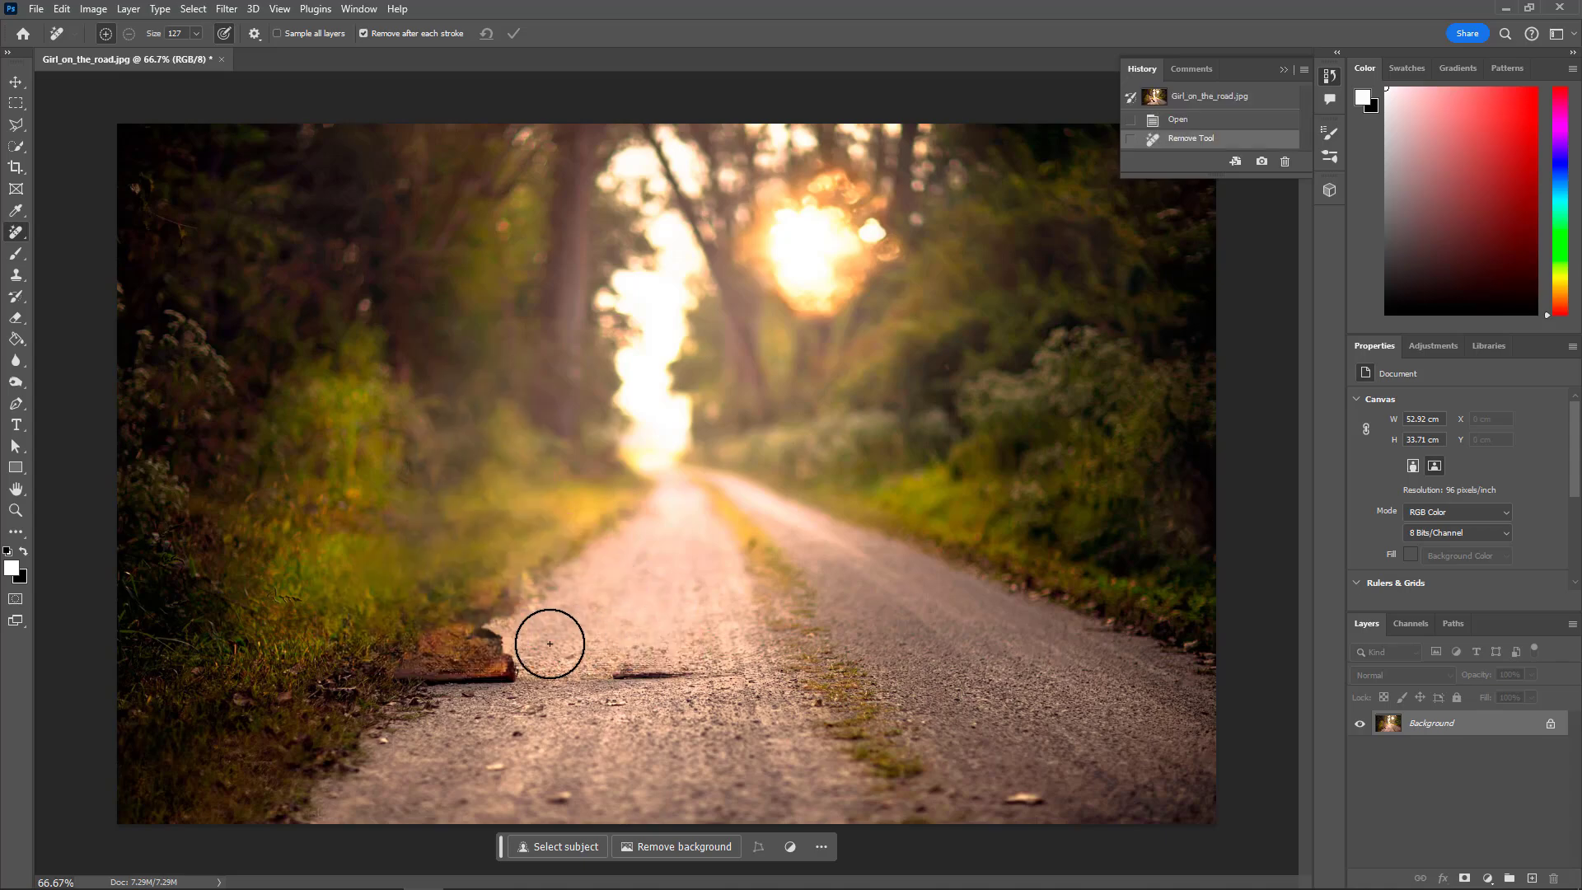
{"action": "left_click_drag", "start_coordinate": [501, 639], "coordinate": [375, 642]}
{"action": "key", "text": "bracketleft"}
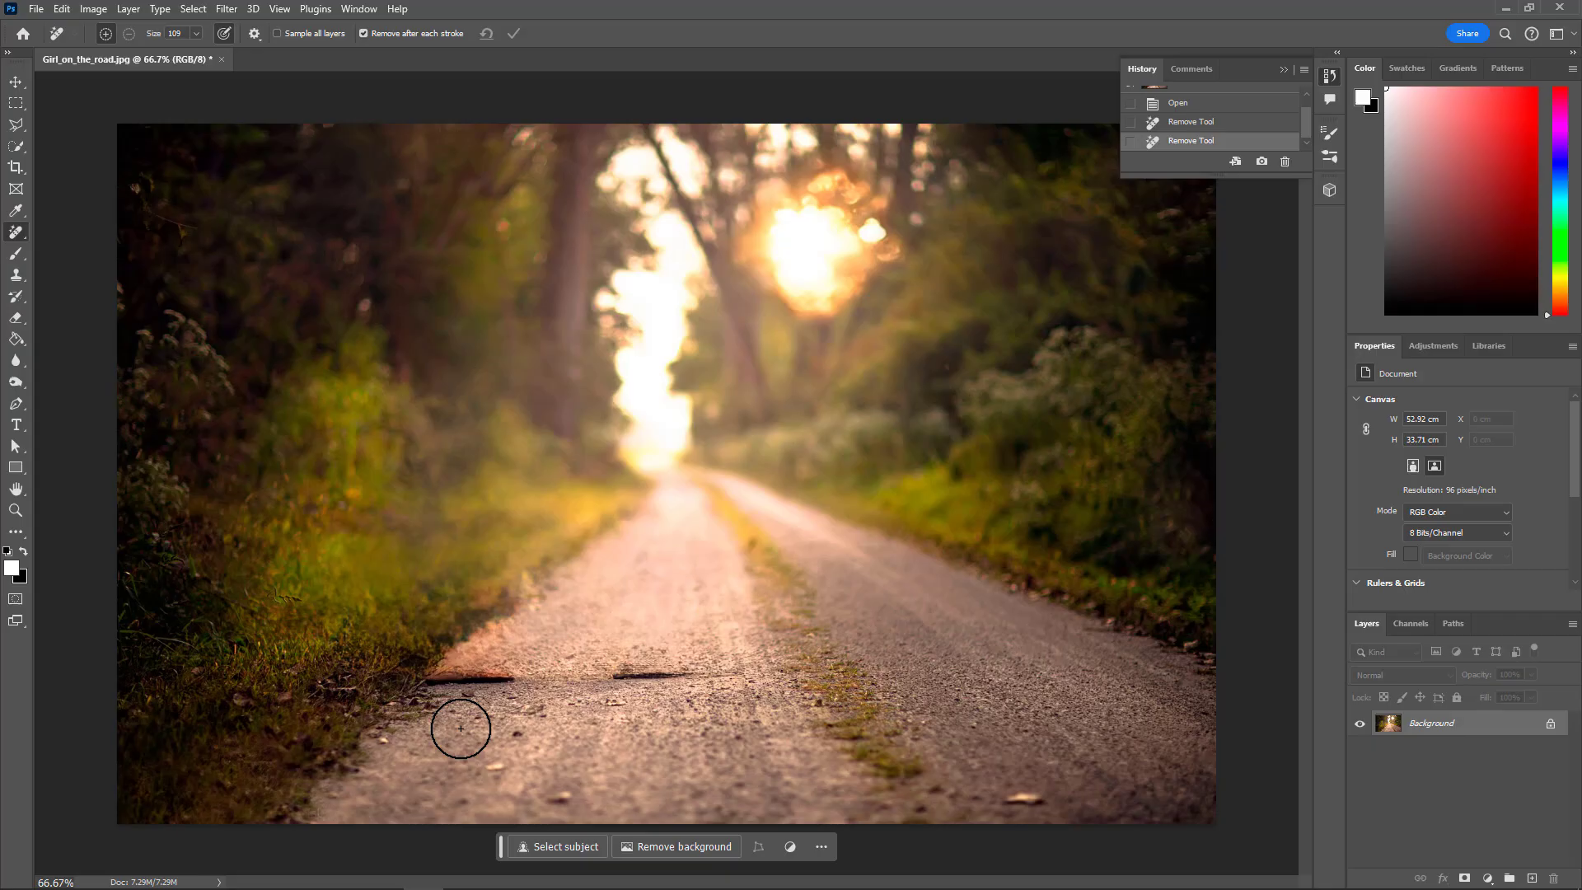
Save the cleaned image back as Girl_on_the_road.jpg at JPEG quality 10.
{"action": "left_click", "coordinate": [38, 10]}
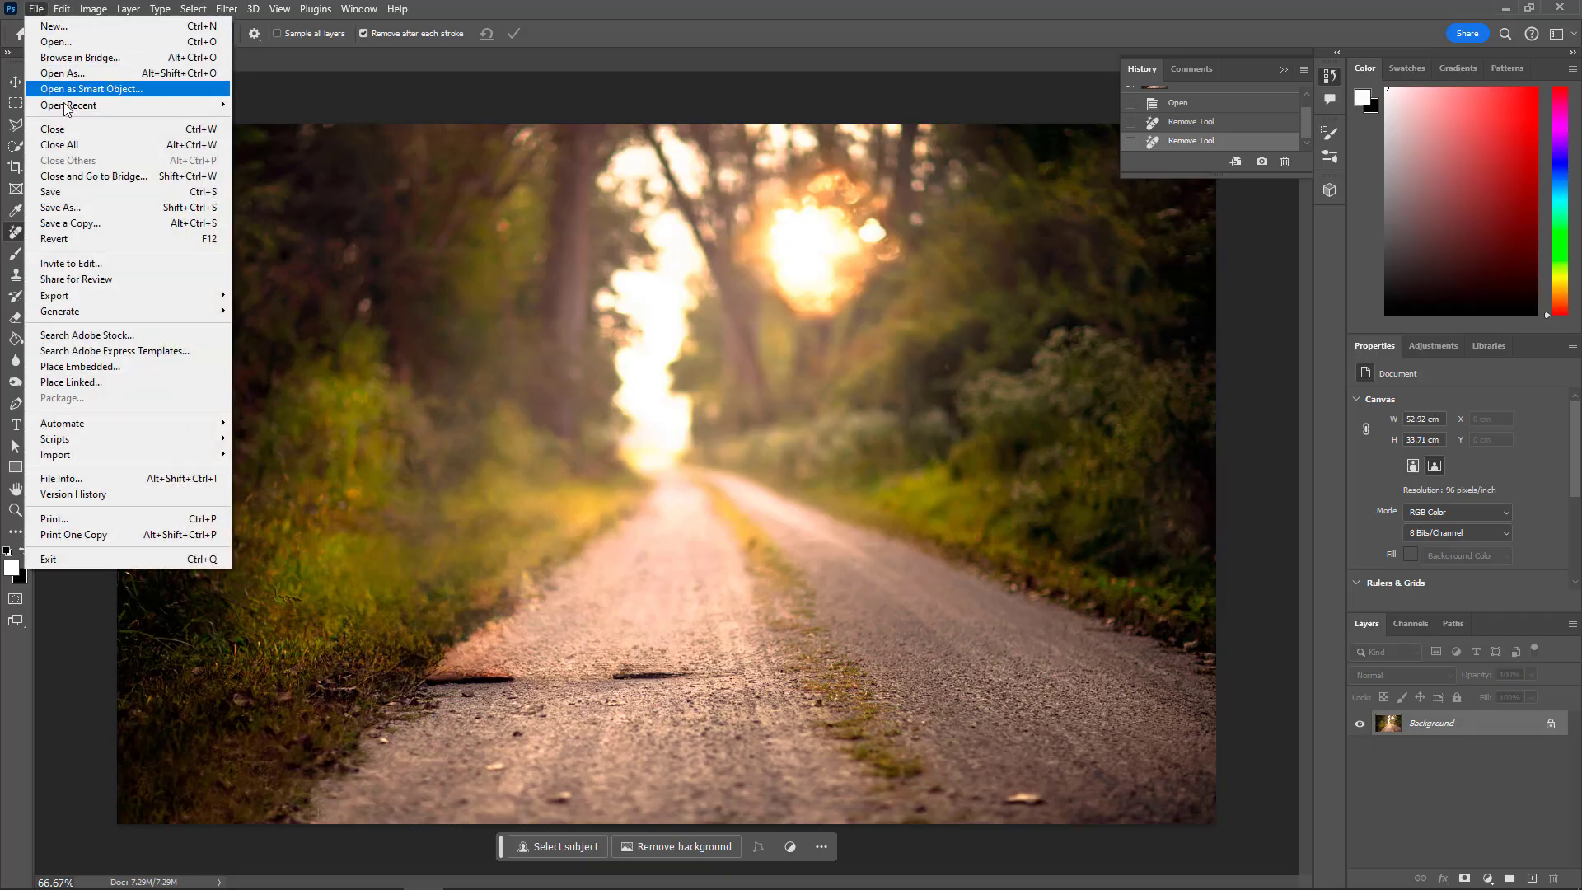
{"action": "left_click", "coordinate": [83, 198]}
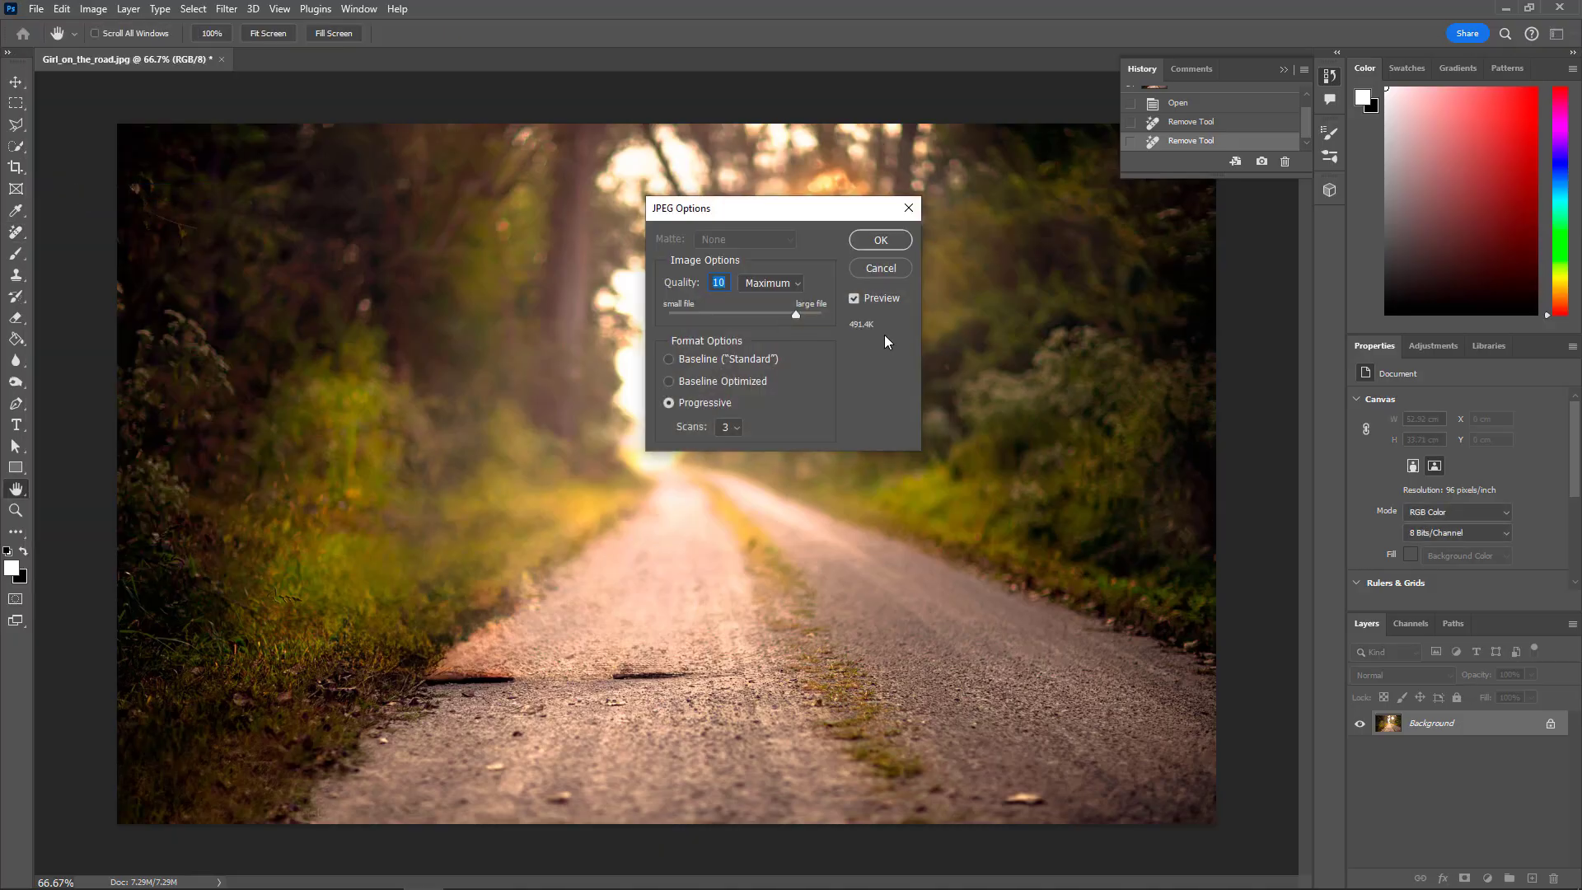
{"action": "left_click", "coordinate": [880, 240]}
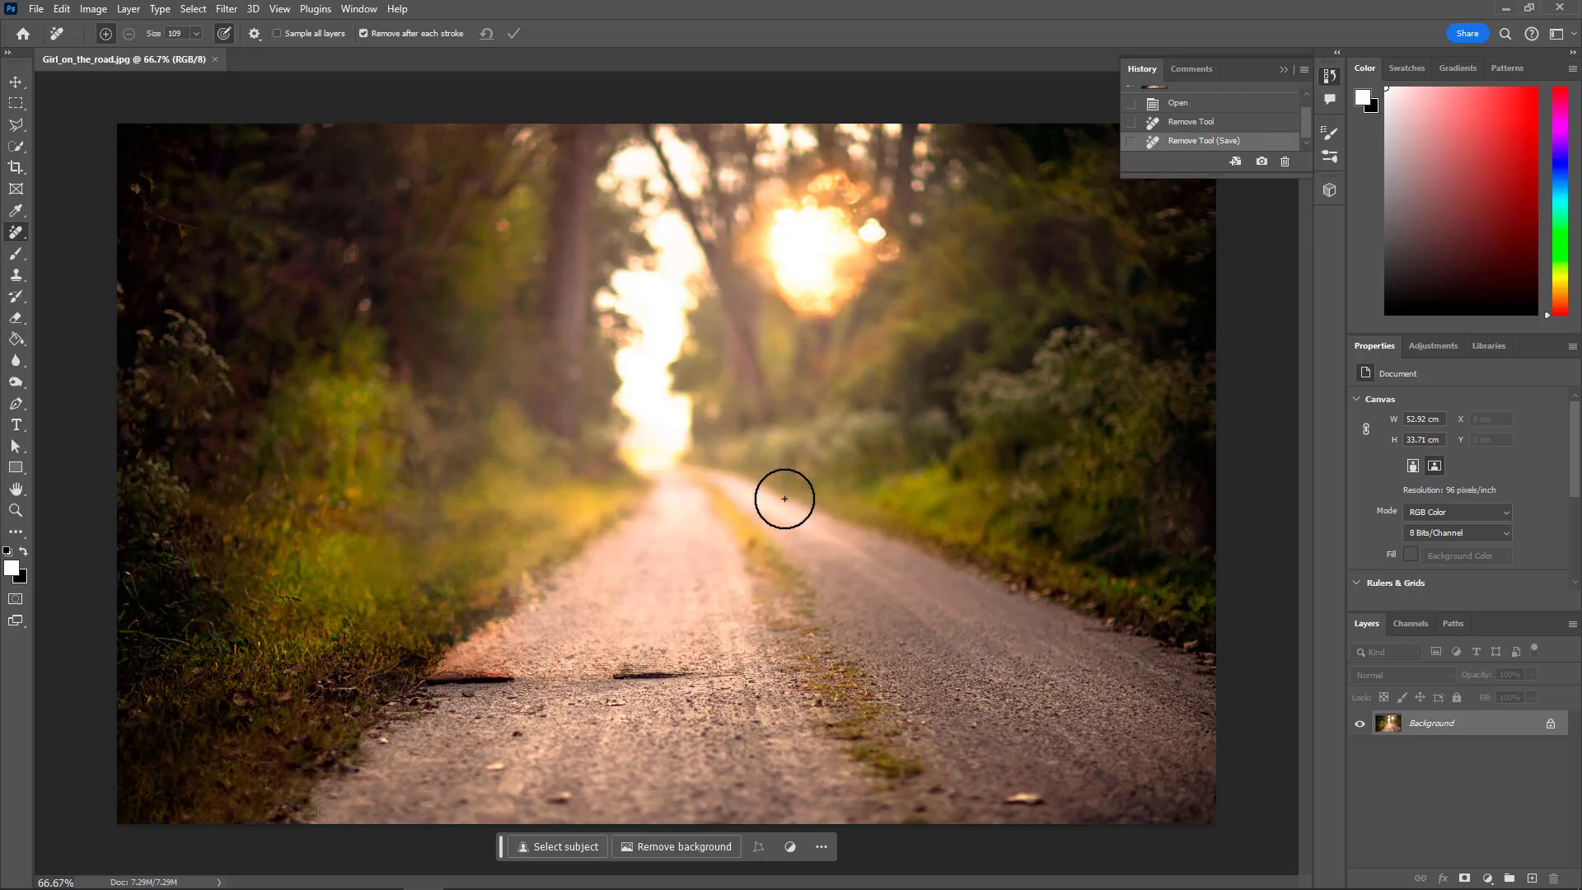
Revert to the original photo snapshot in History, then try Remove Background and undo it.
{"action": "scroll", "coordinate": [1198, 138], "scroll_direction": "up", "scroll_amount": 2}
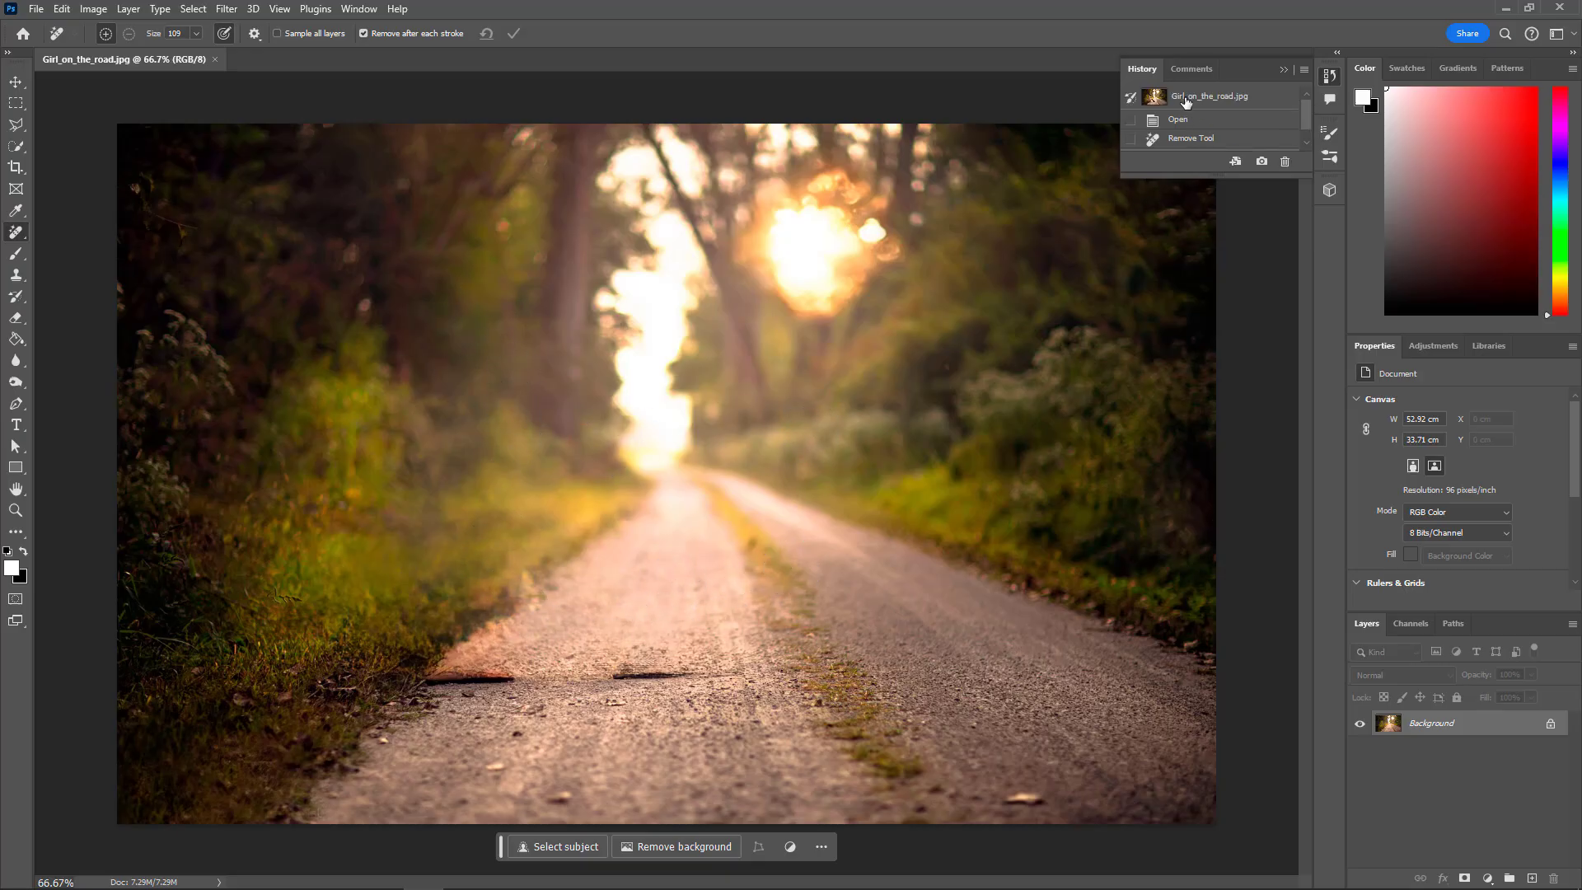
{"action": "left_click", "coordinate": [1187, 97]}
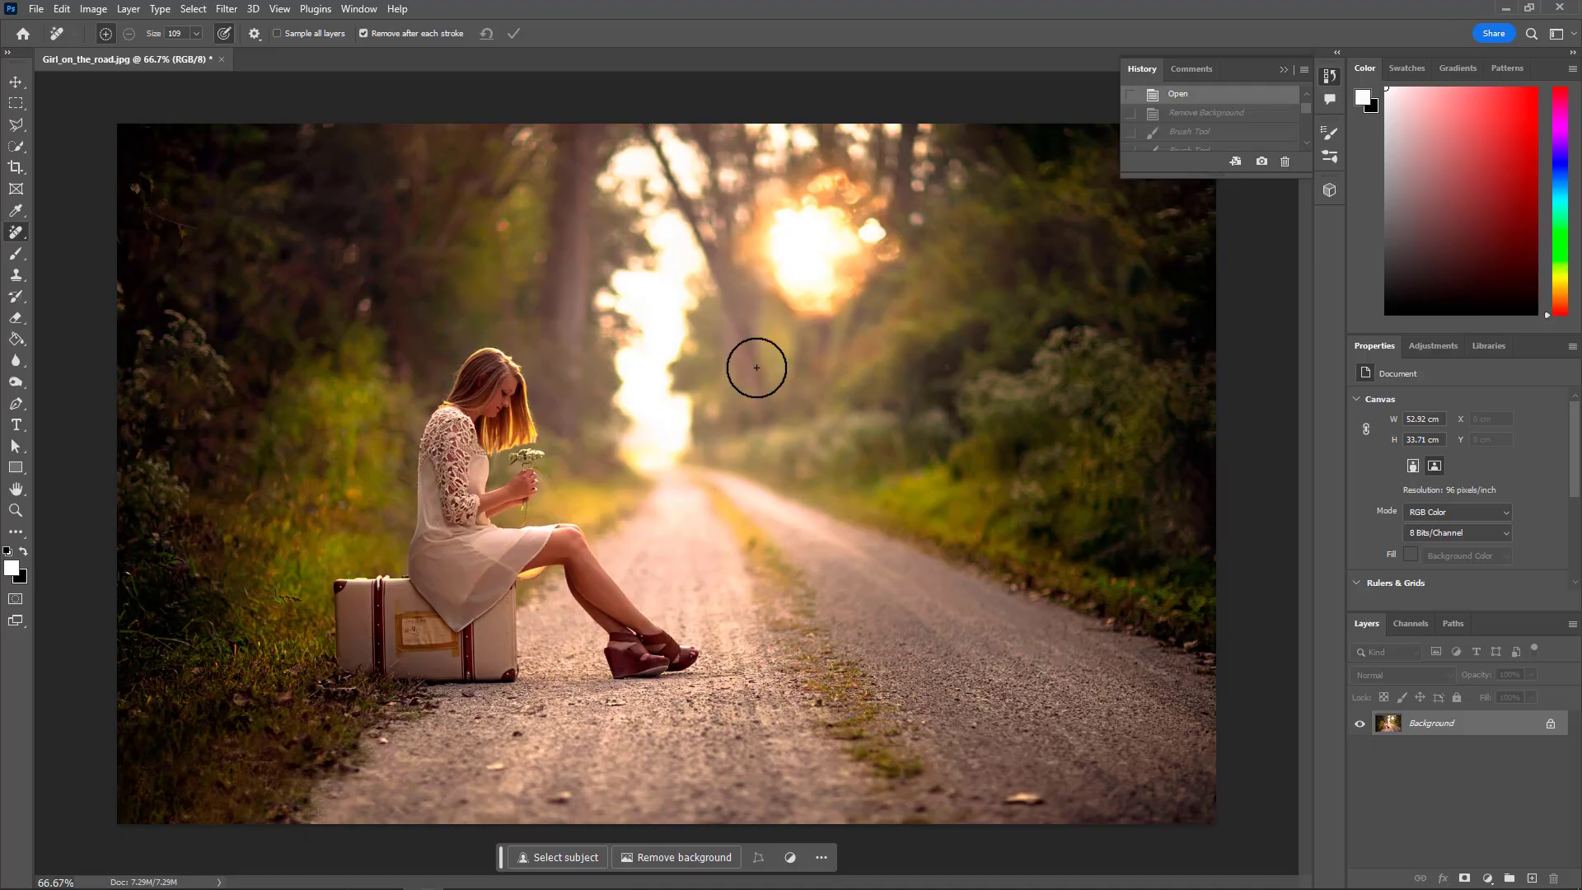
{"action": "left_click", "coordinate": [684, 857]}
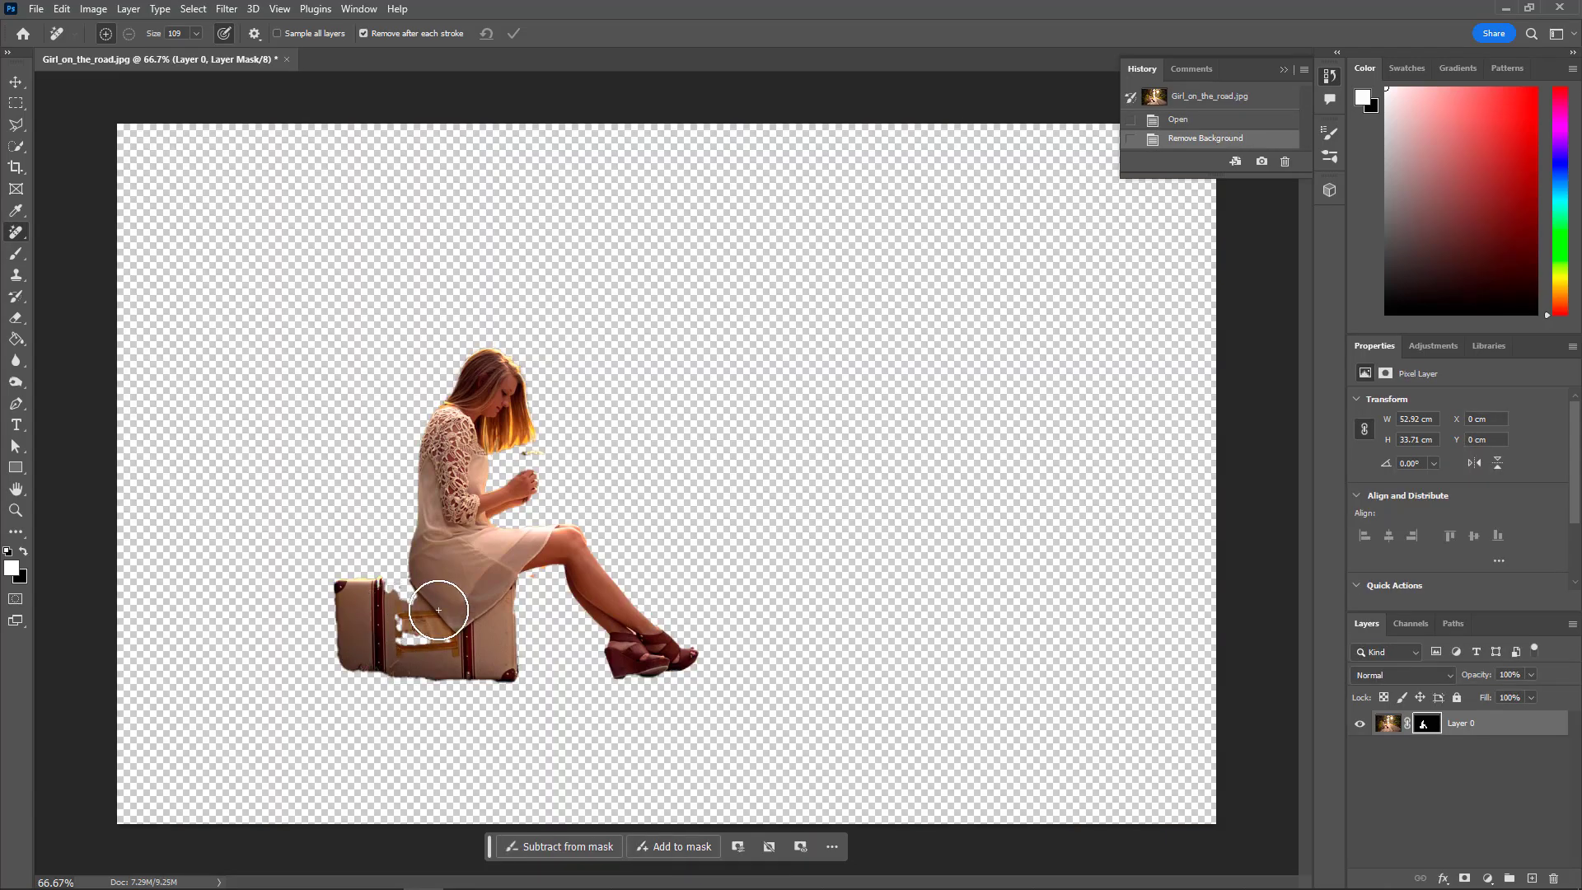
{"action": "key", "text": "ctrl+z"}
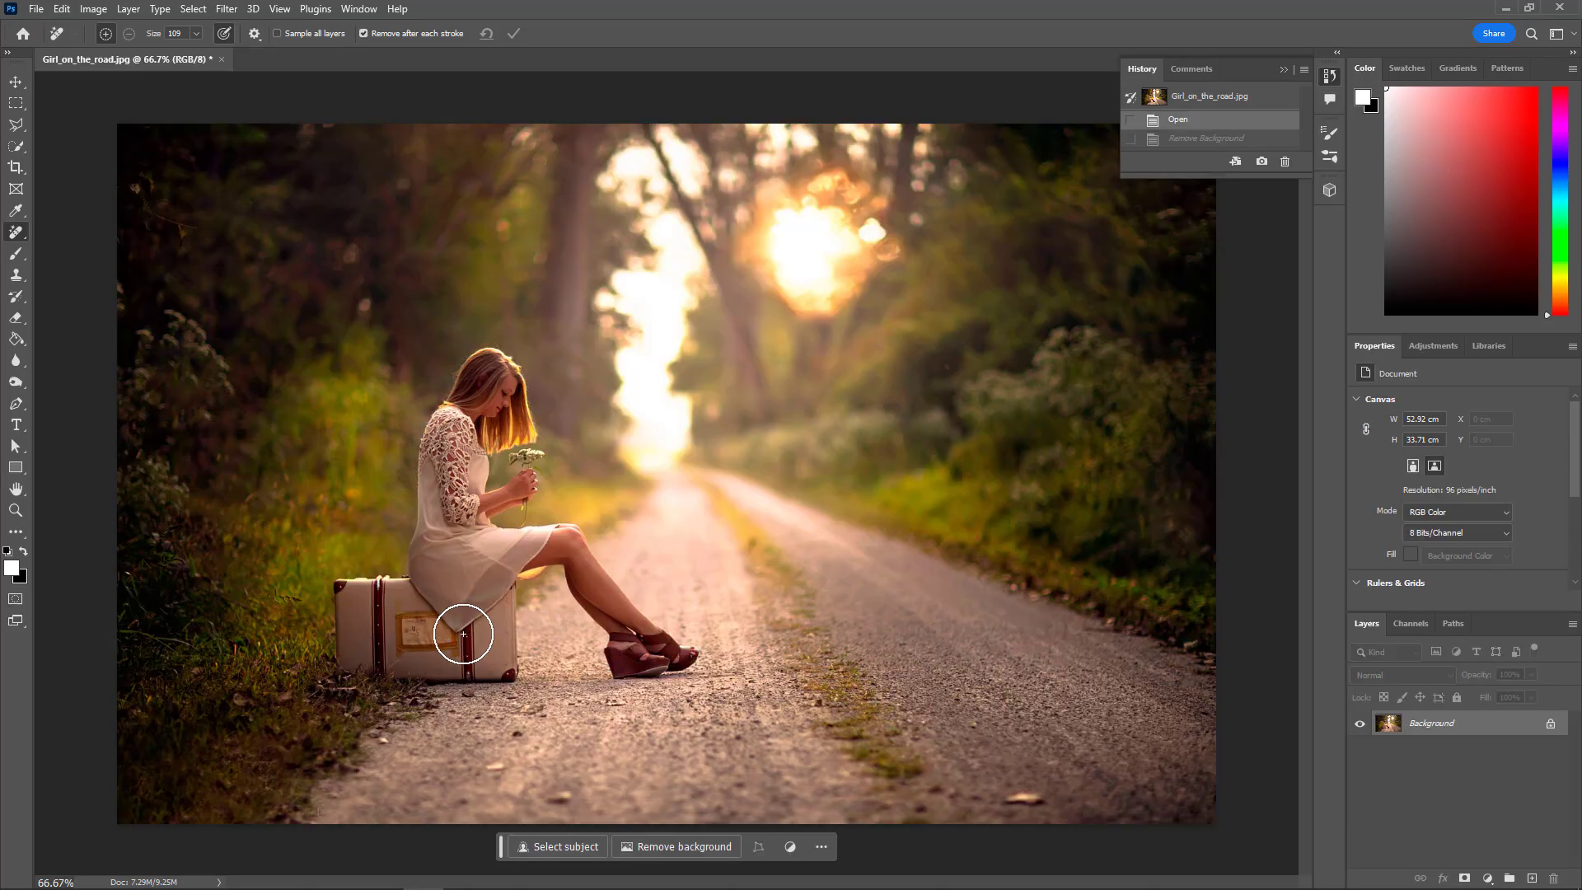
Auto-select the girl and suitcase, add the suitcase's missing parts and trim its right edge.
{"action": "left_click", "coordinate": [561, 848]}
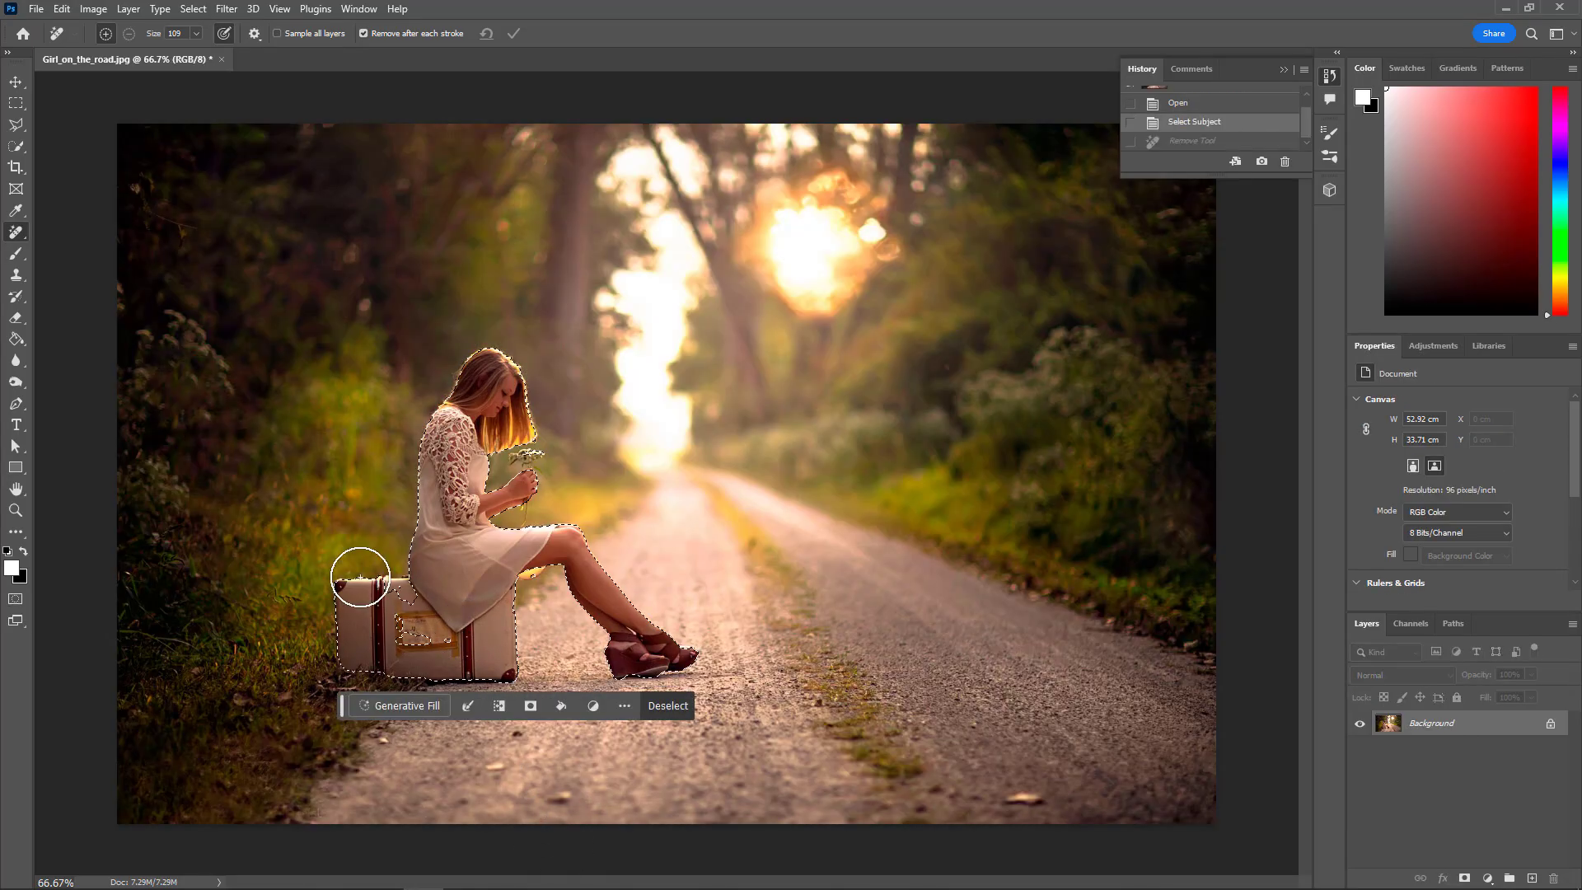
{"action": "left_click", "coordinate": [16, 146]}
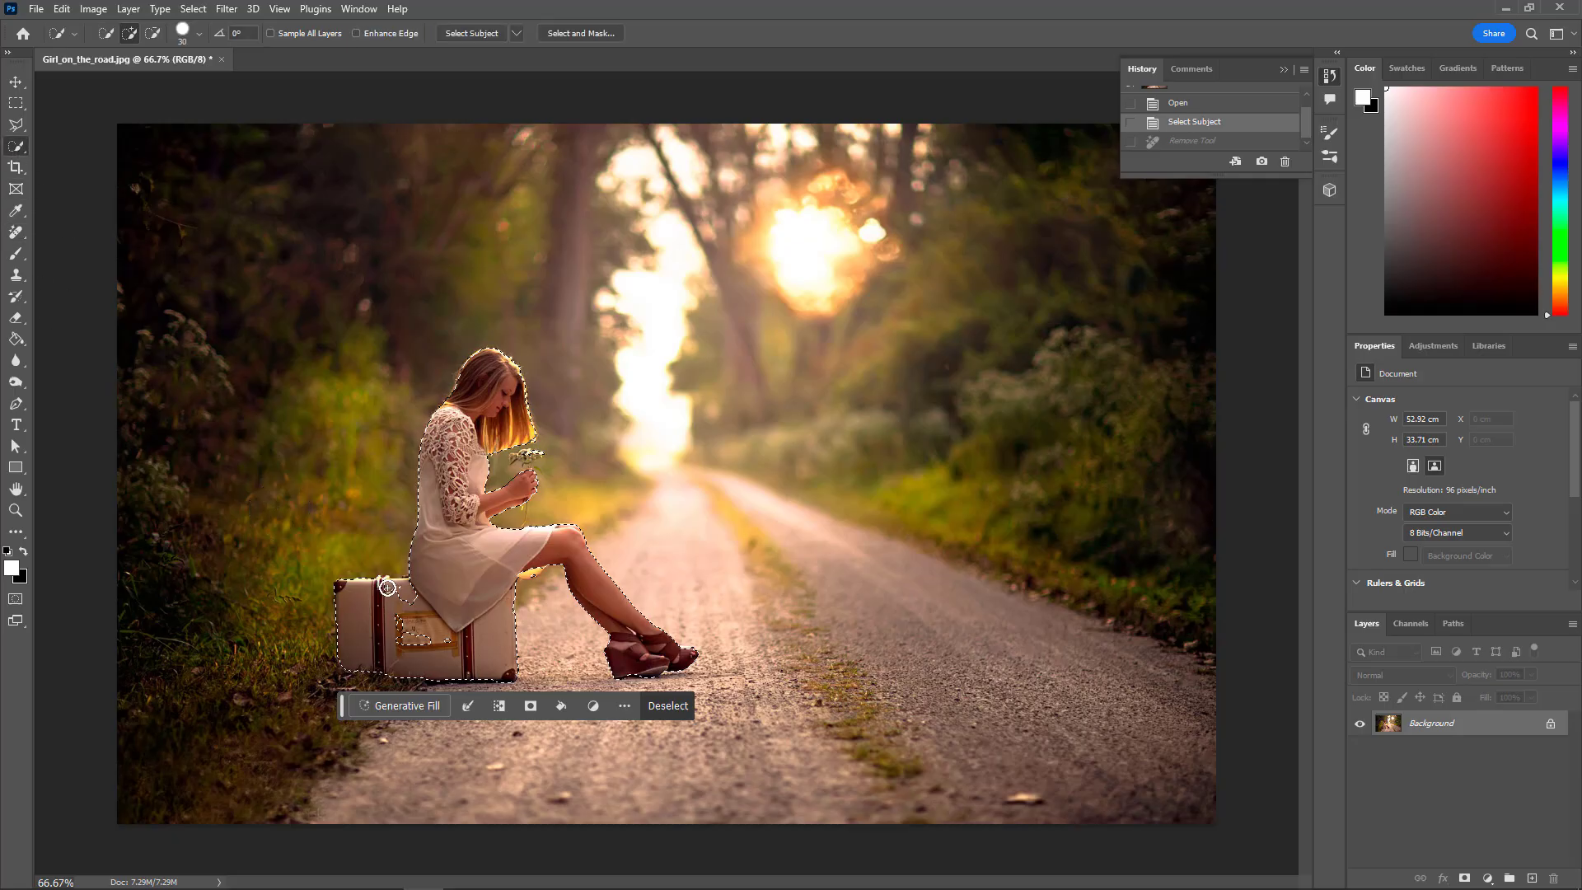
{"action": "mouse_move", "coordinate": [387, 587]}
{"action": "left_mouse_down"}
{"action": "mouse_move", "coordinate": [422, 600]}
{"action": "mouse_move", "coordinate": [408, 631]}
{"action": "mouse_move", "coordinate": [469, 639]}
{"action": "mouse_move", "coordinate": [373, 640]}
{"action": "mouse_move", "coordinate": [349, 660]}
{"action": "mouse_move", "coordinate": [407, 665]}
{"action": "left_mouse_up"}
{"action": "key", "text": "alt"}
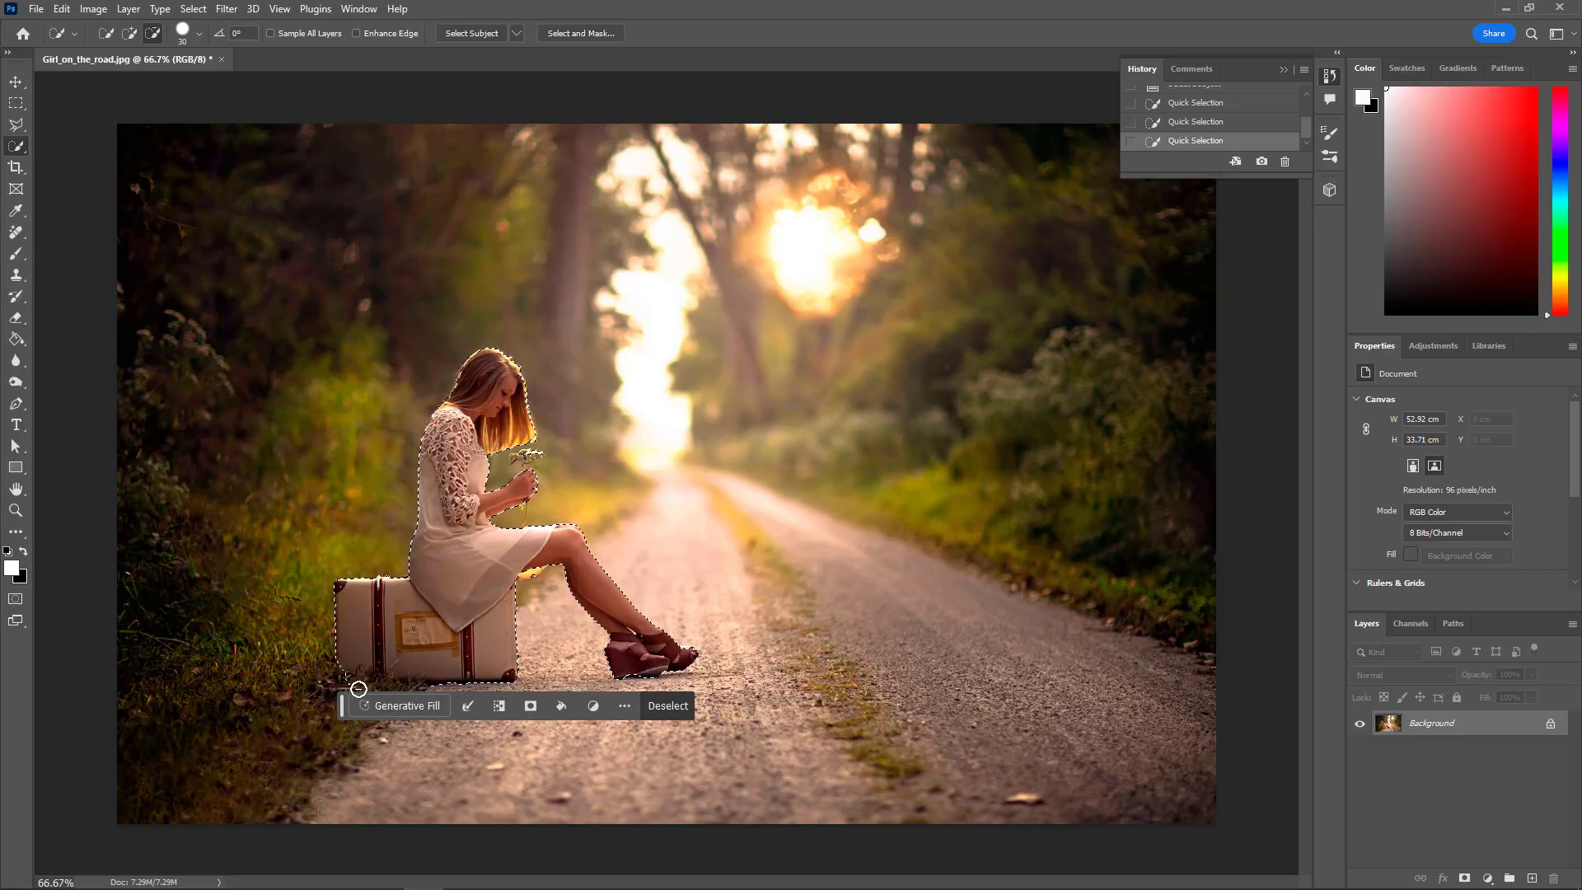
{"action": "scroll", "coordinate": [529, 645], "scroll_direction": "up", "scroll_amount": 3}
{"action": "scroll", "coordinate": [413, 584], "scroll_direction": "up", "scroll_amount": 3}
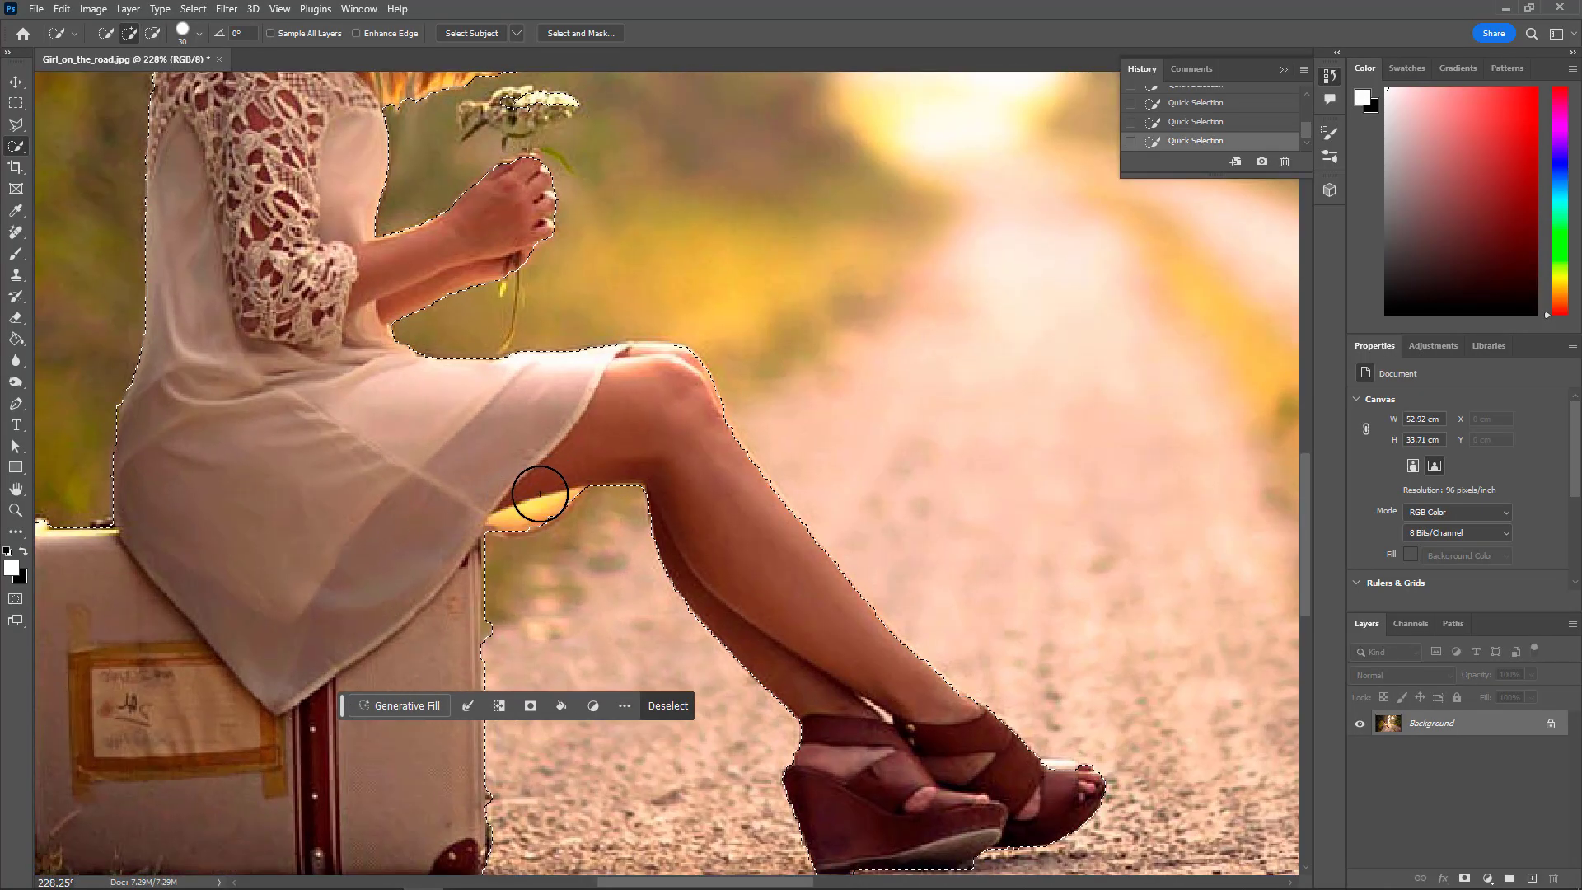
{"action": "left_click", "coordinate": [512, 631], "text": "alt"}
Trim the selection around the bouquet with a smaller brush and add the flower stem.
{"action": "scroll", "coordinate": [531, 523], "scroll_direction": "up", "scroll_amount": 4}
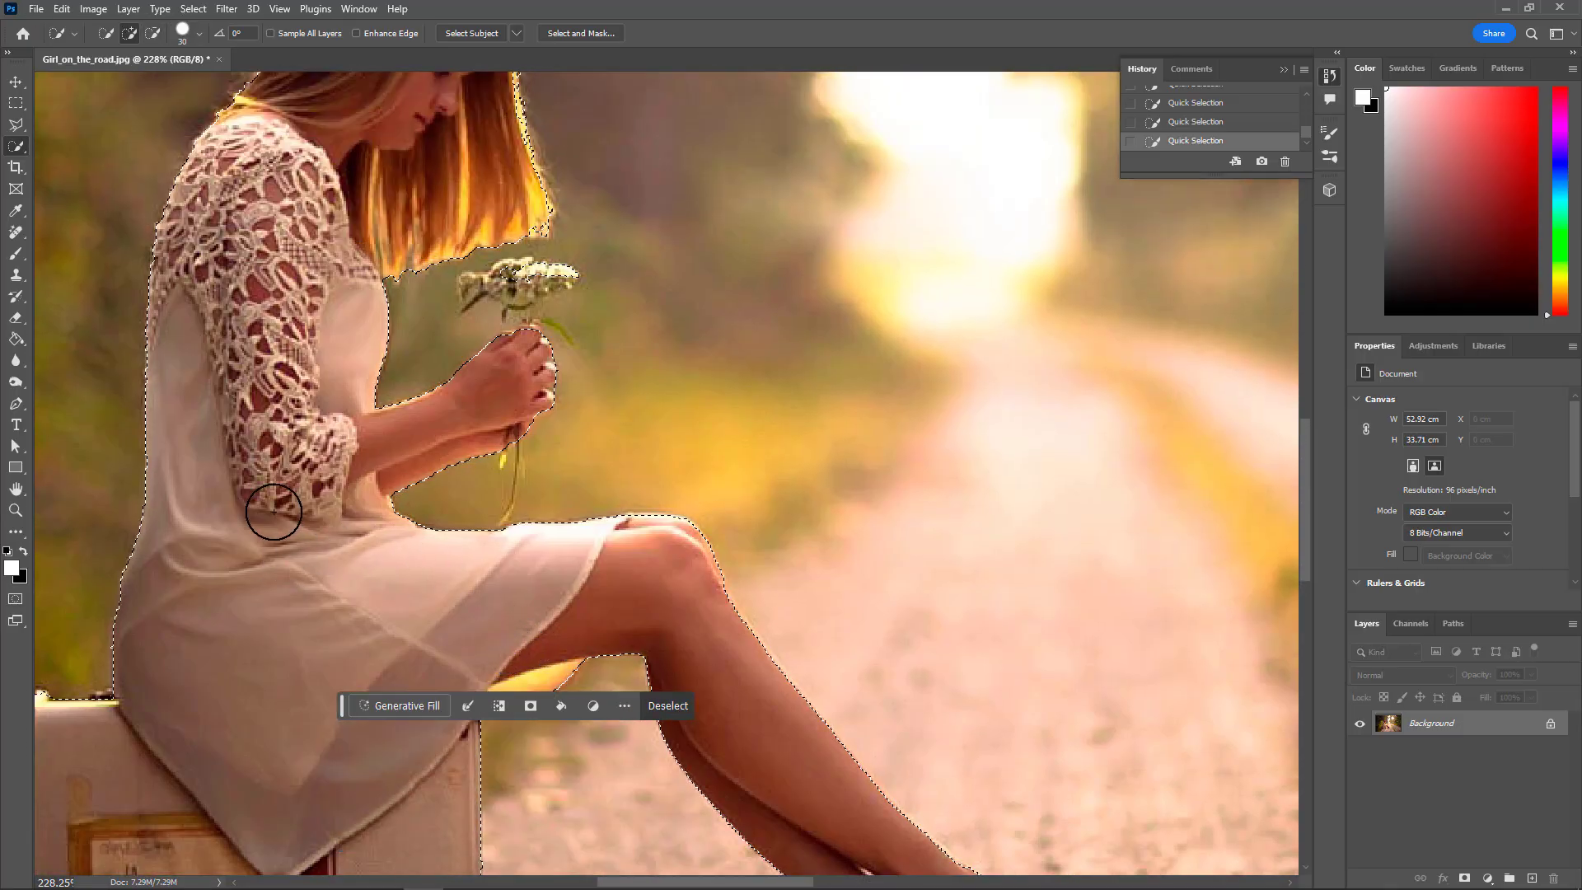
{"action": "scroll", "coordinate": [273, 512], "scroll_direction": "up", "scroll_amount": 5}
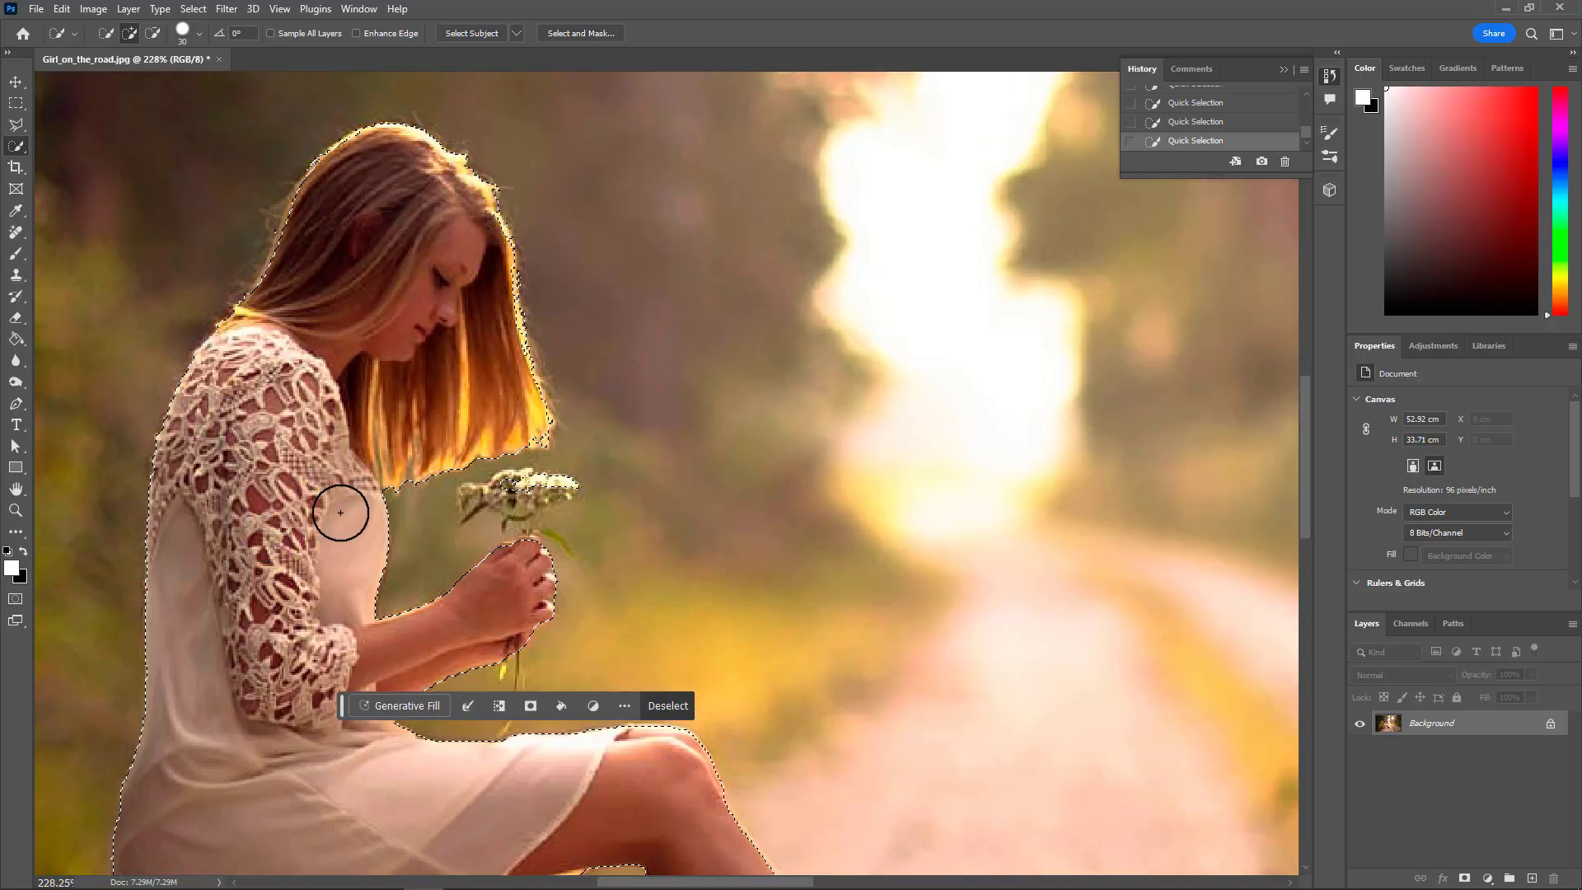
{"action": "key", "text": "alt"}
{"action": "left_click_drag", "start_coordinate": [484, 494], "coordinate": [527, 490]}
{"action": "key", "text": "bracketleft"}
{"action": "key", "text": "bracketleft"}
{"action": "key", "text": "bracketleft"}
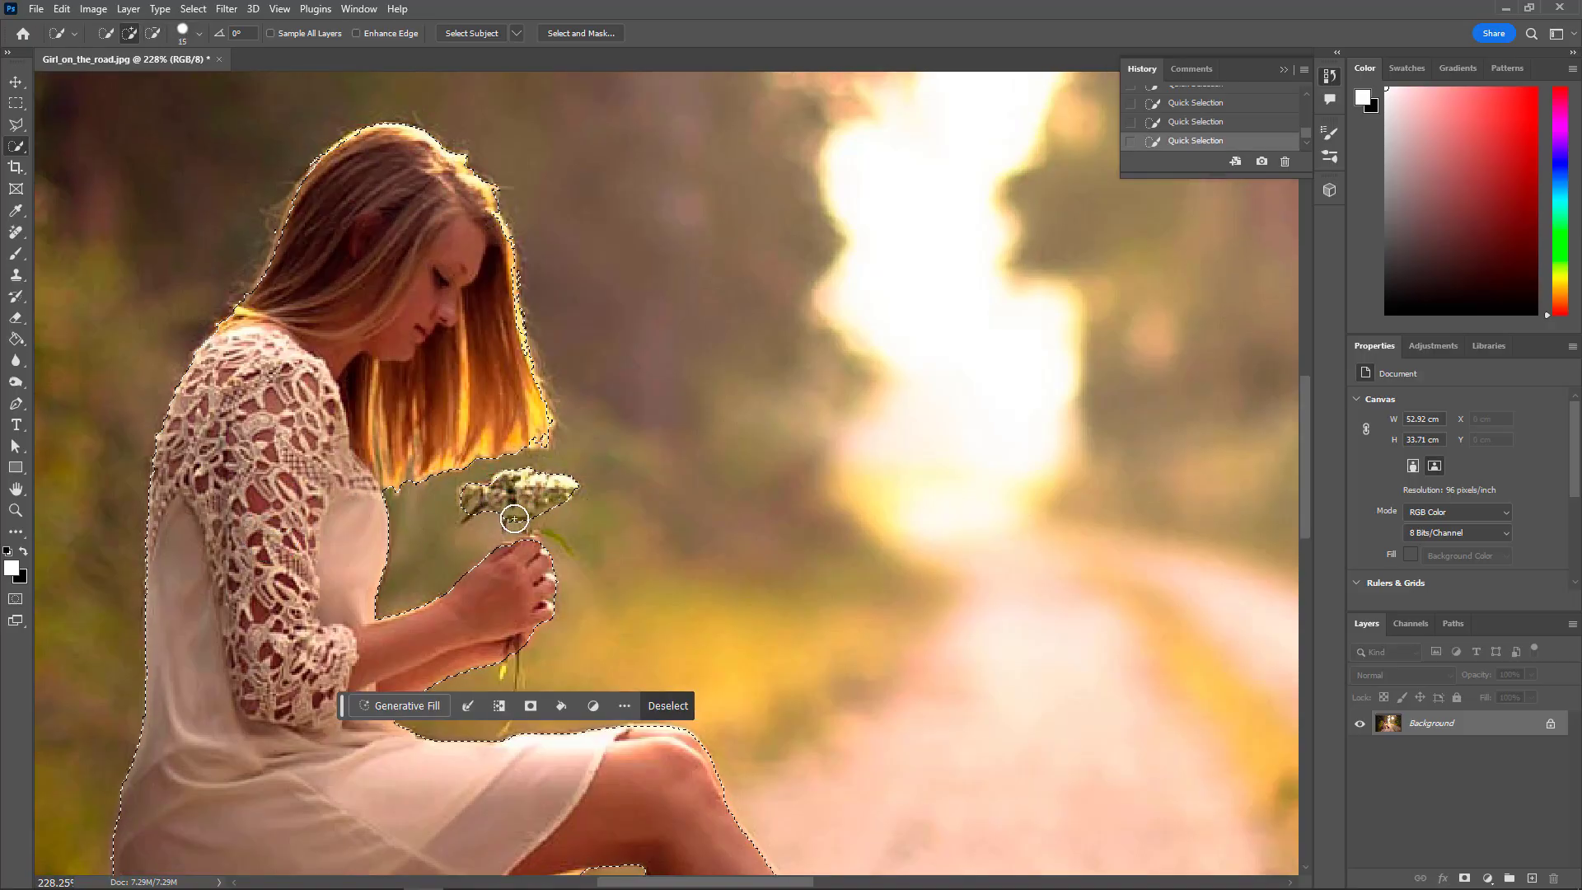
{"action": "key", "text": "alt"}
{"action": "key", "text": "ctrl+z"}
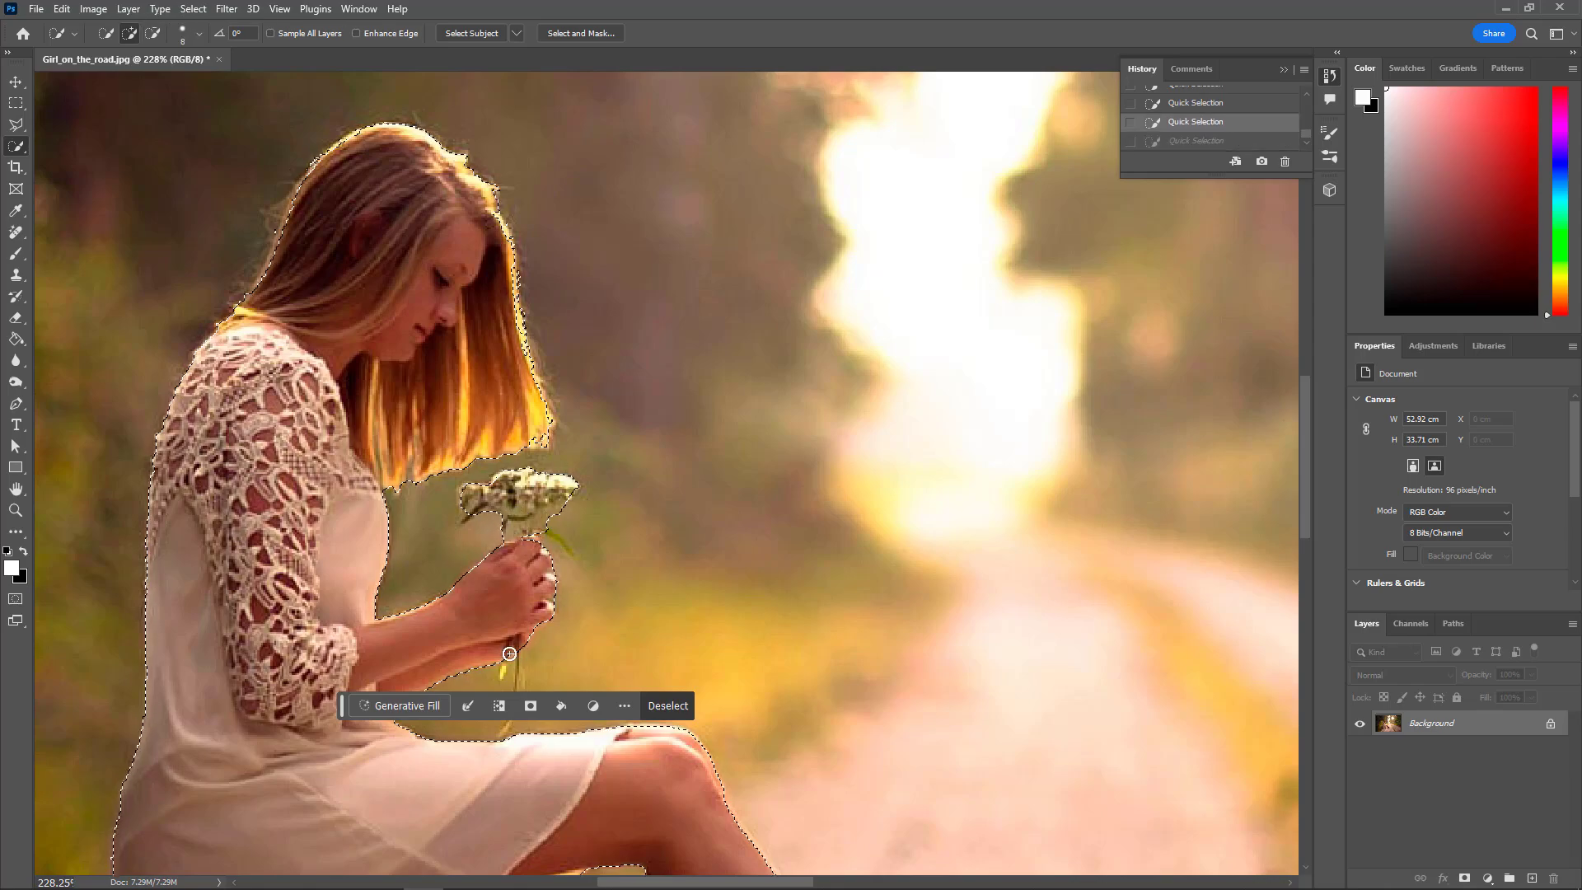
{"action": "scroll", "coordinate": [512, 586], "scroll_direction": "down", "scroll_amount": 2}
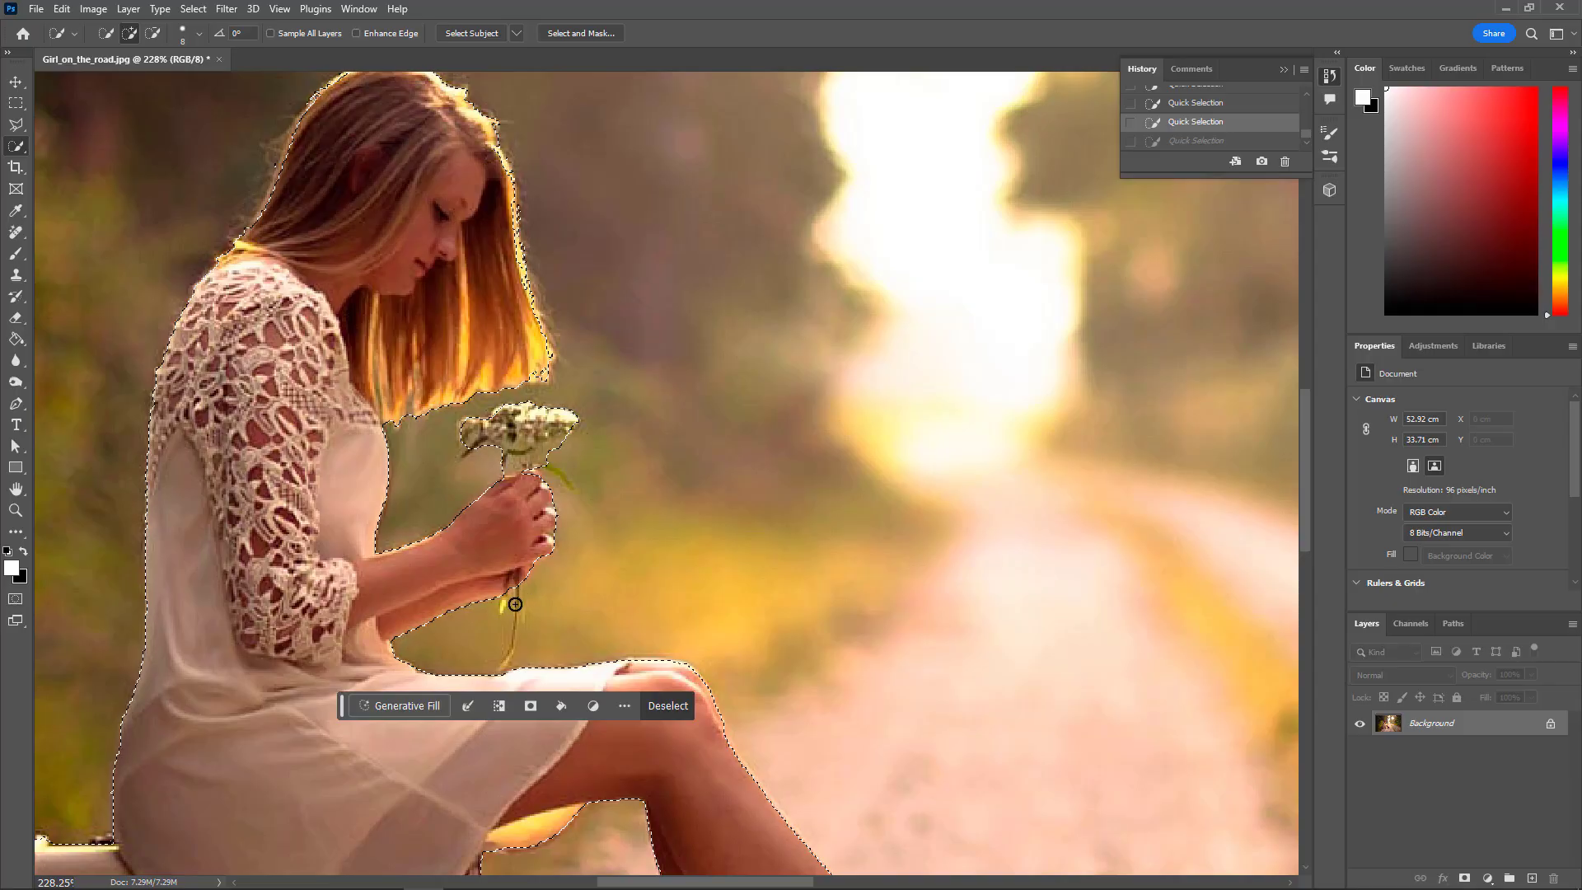
{"action": "left_click_drag", "start_coordinate": [513, 586], "coordinate": [512, 608]}
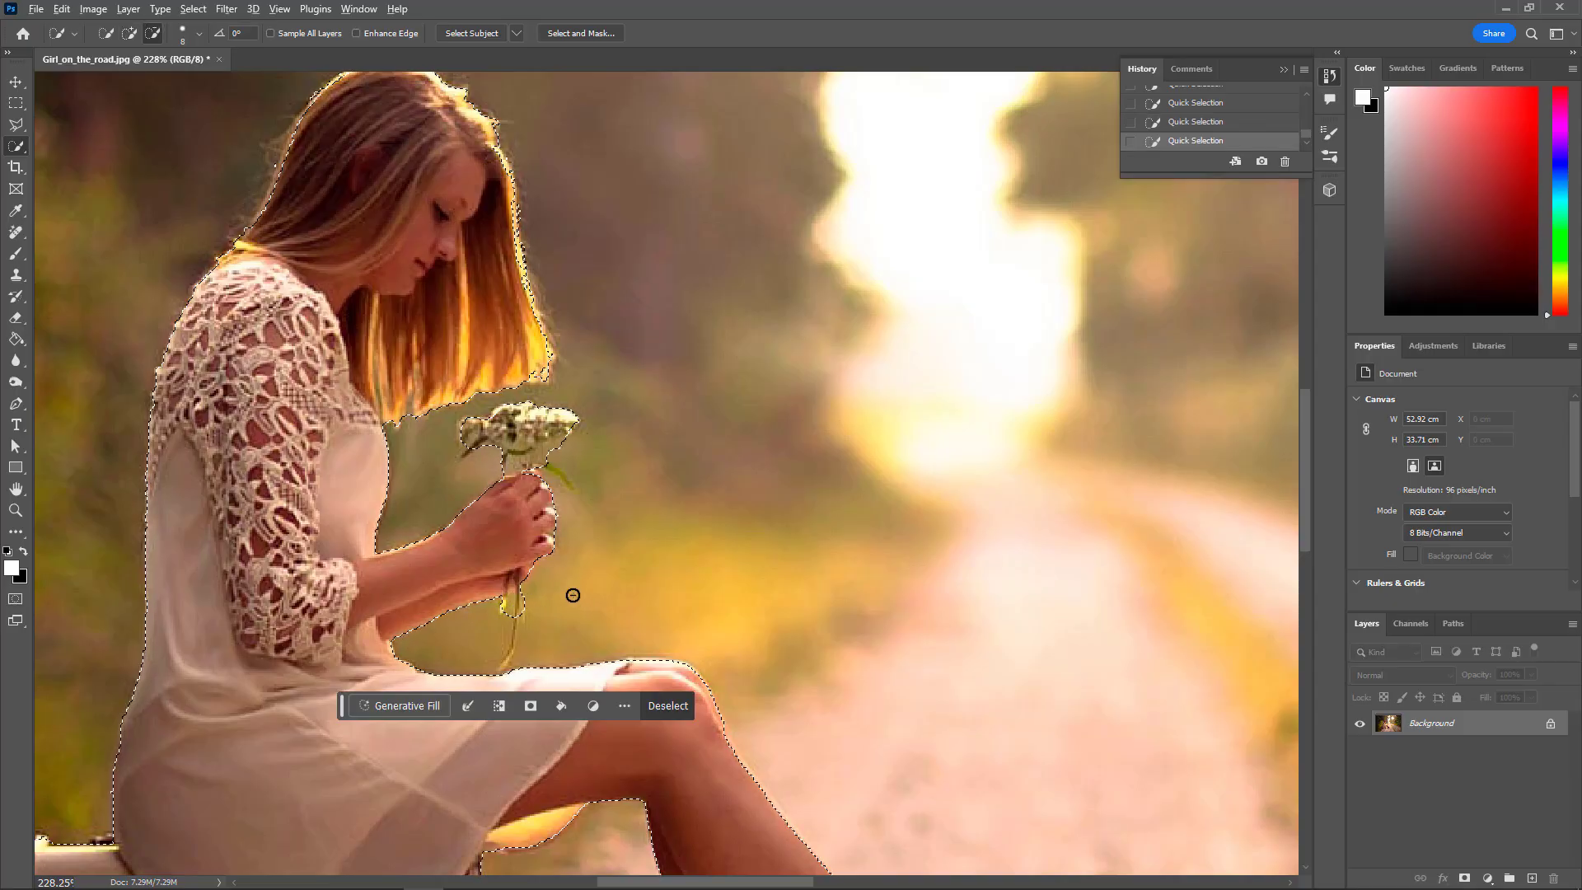
{"action": "scroll", "coordinate": [581, 602], "scroll_direction": "down", "scroll_amount": 3}
{"action": "scroll", "coordinate": [573, 599], "scroll_direction": "down", "scroll_amount": 4}
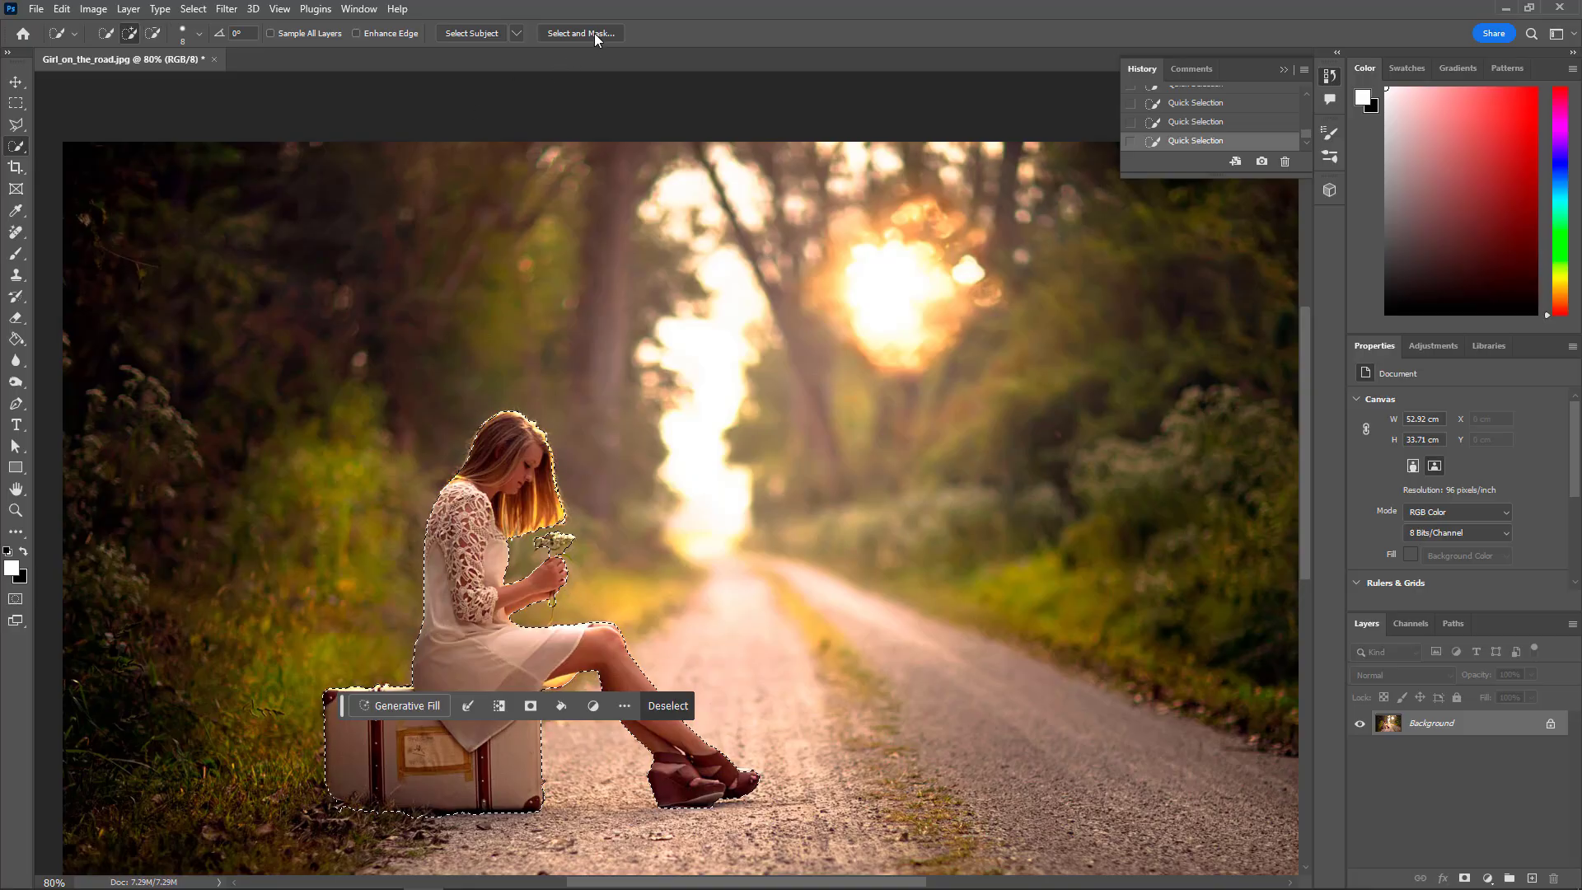
In Select and Mask, set overlay opacity to 100%, refine the hair edges, and apply.
{"action": "key", "text": "ctrl+alt+r"}
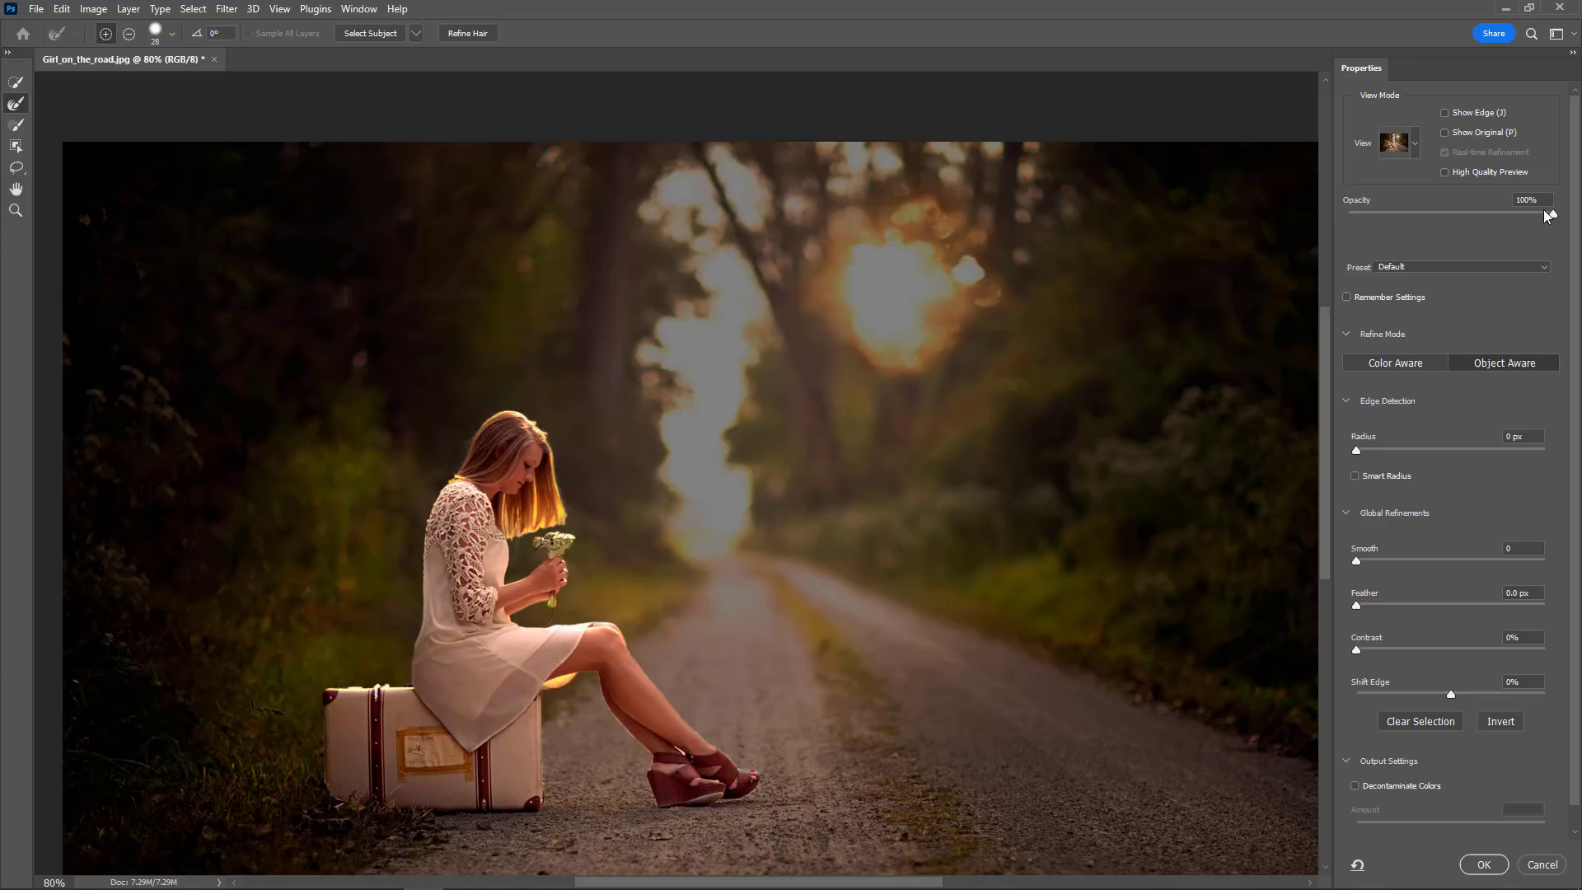
{"action": "left_click_drag", "start_coordinate": [1547, 216], "coordinate": [1571, 220]}
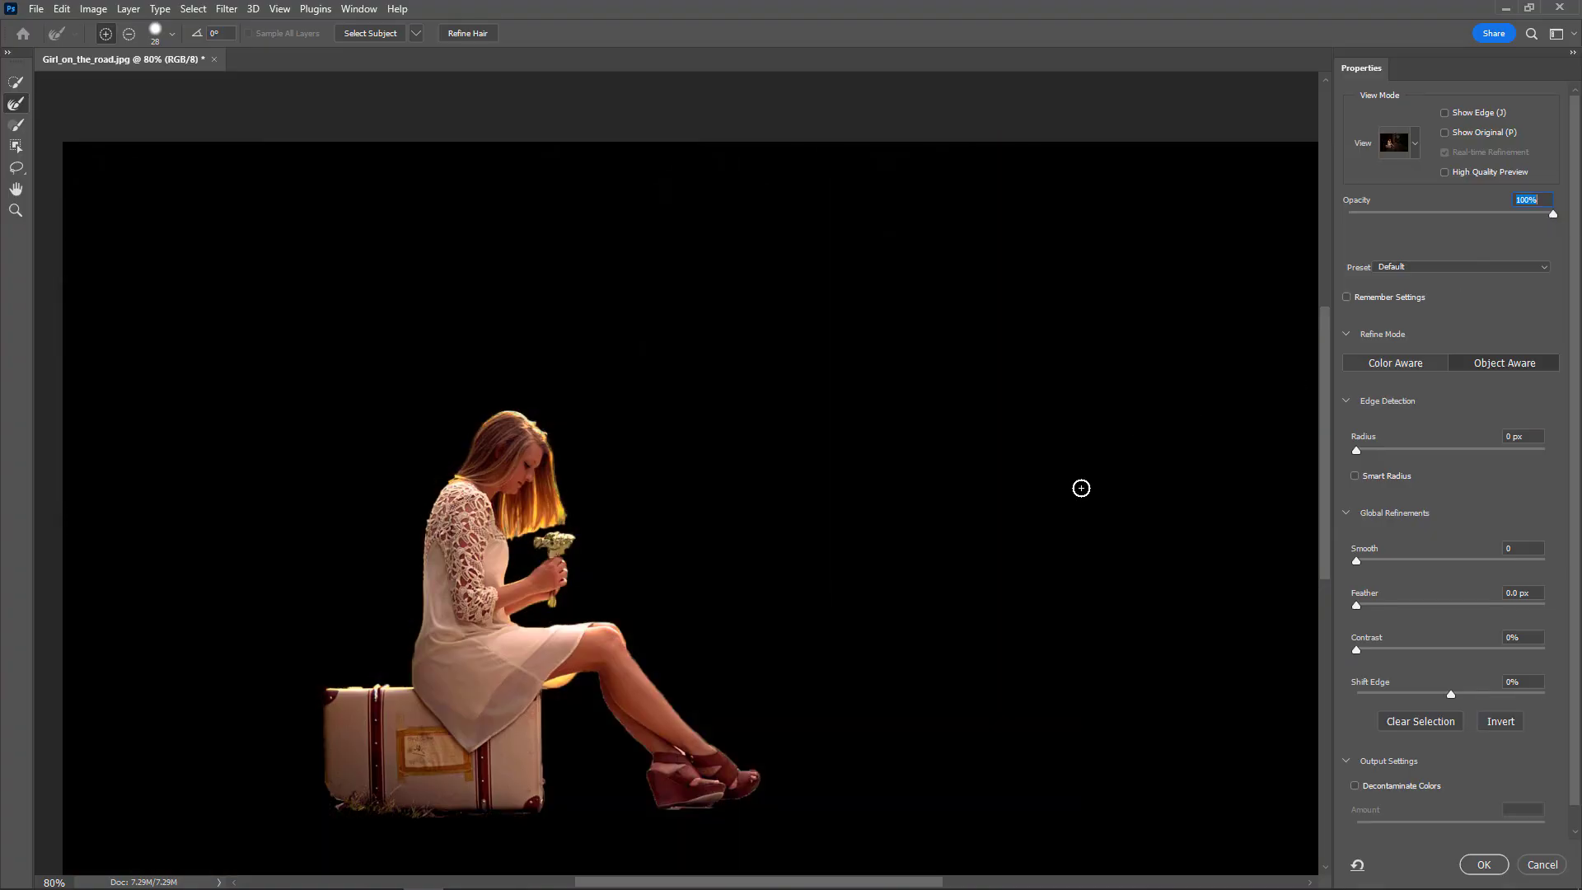
{"action": "mouse_move", "coordinate": [554, 444]}
{"action": "left_mouse_down"}
{"action": "mouse_move", "coordinate": [562, 515]}
{"action": "mouse_move", "coordinate": [528, 533]}
{"action": "left_mouse_up"}
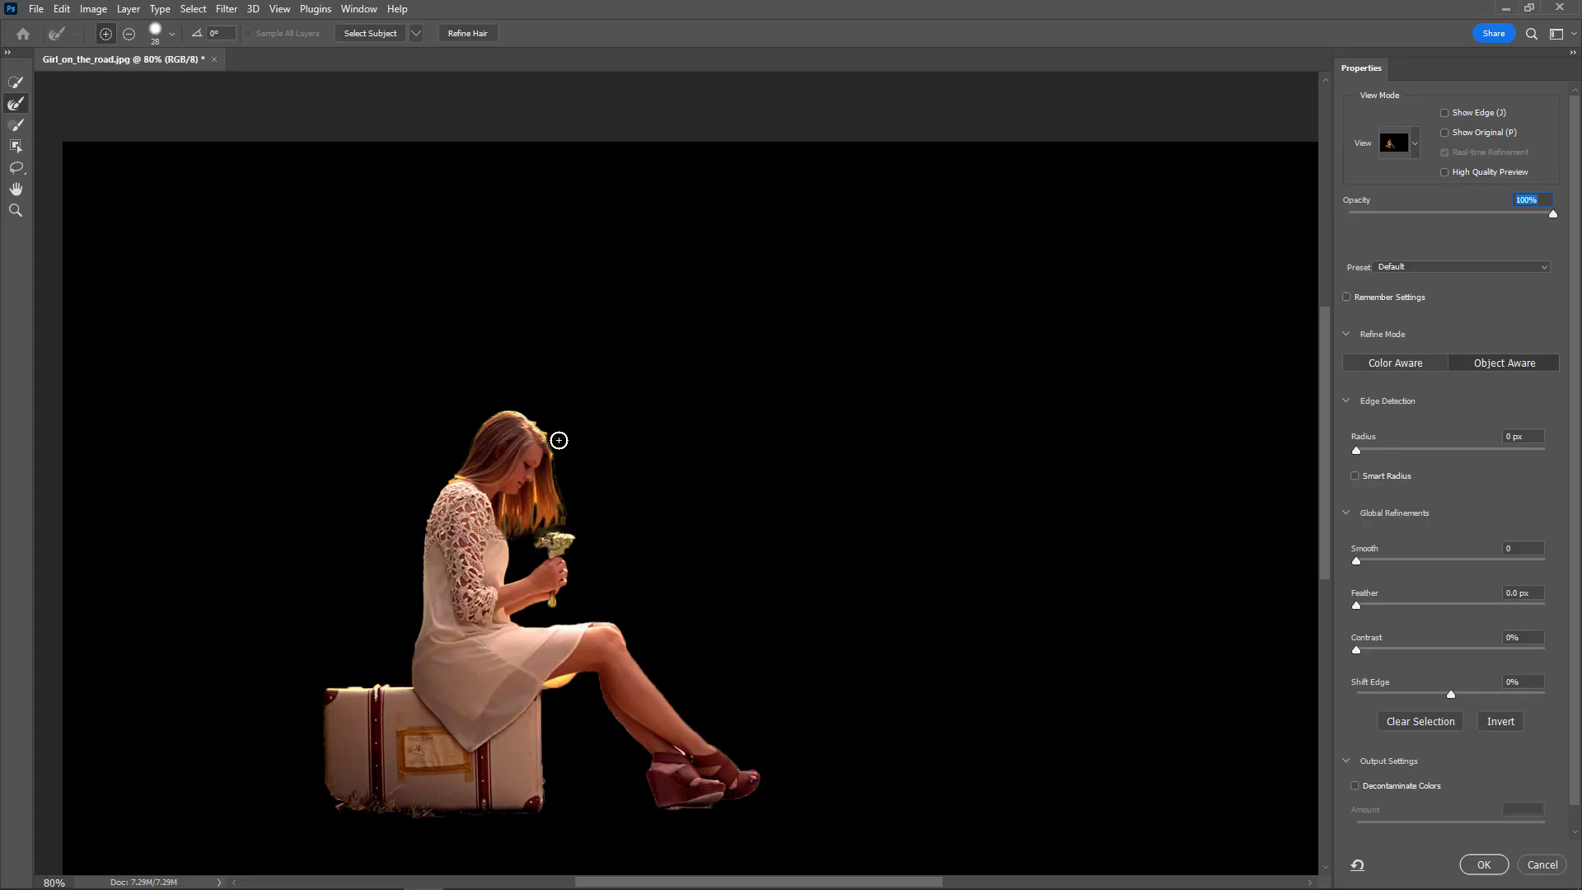
{"action": "mouse_move", "coordinate": [557, 444]}
{"action": "left_mouse_down"}
{"action": "mouse_move", "coordinate": [502, 402]}
{"action": "mouse_move", "coordinate": [435, 420]}
{"action": "left_mouse_up"}
{"action": "key", "text": "alt"}
{"action": "left_click", "coordinate": [1498, 861]}
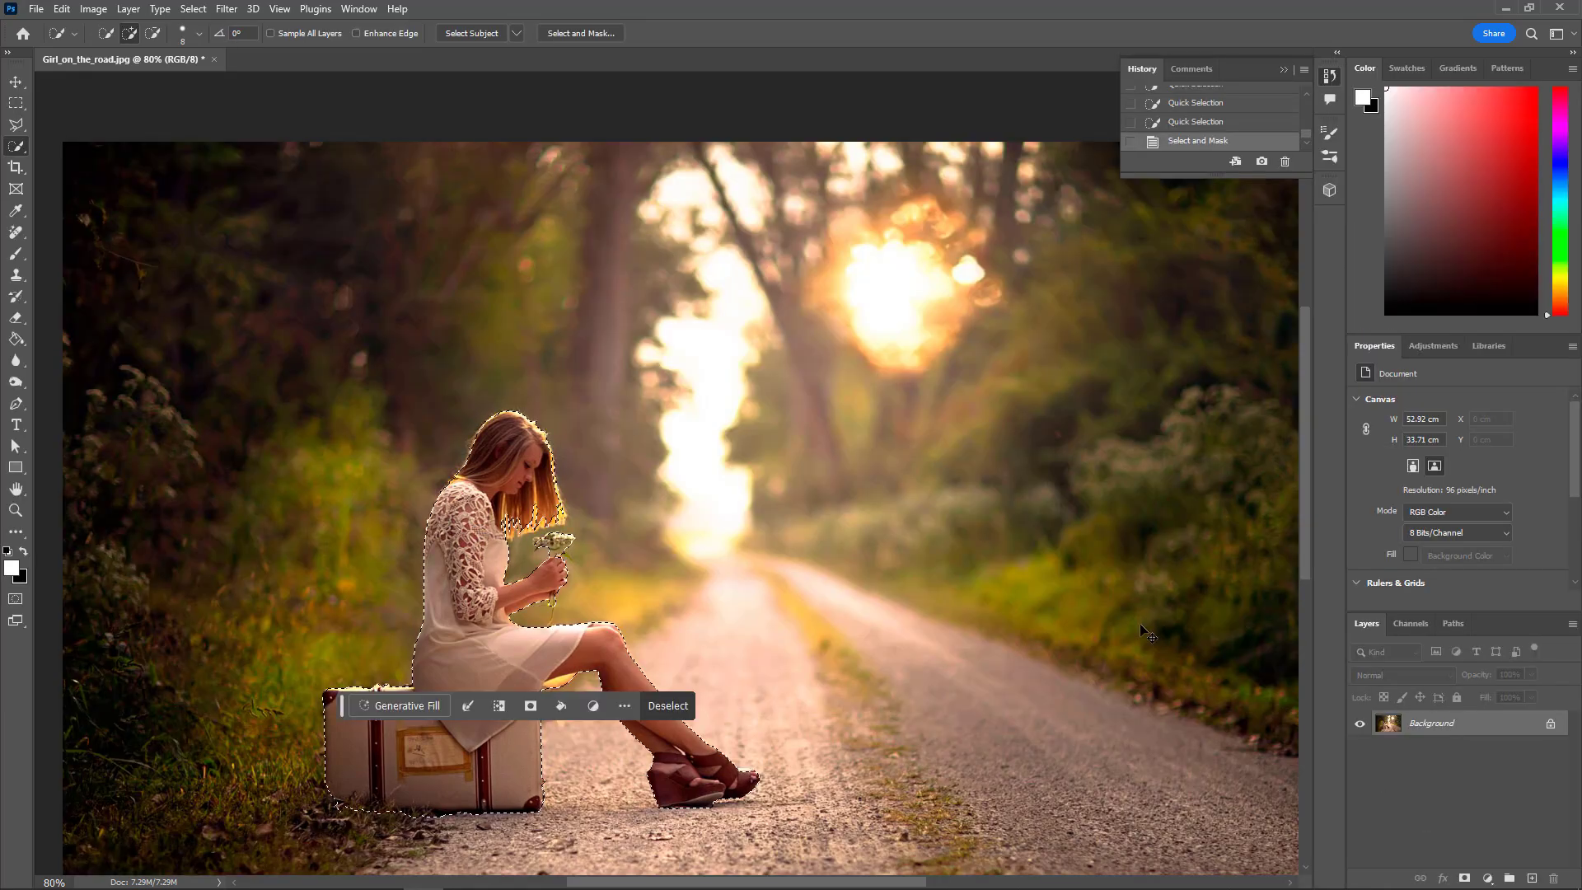
Copy the girl to a new layer, hide Background, and save a PNG copy named Girl.
{"action": "key", "text": "ctrl+j"}
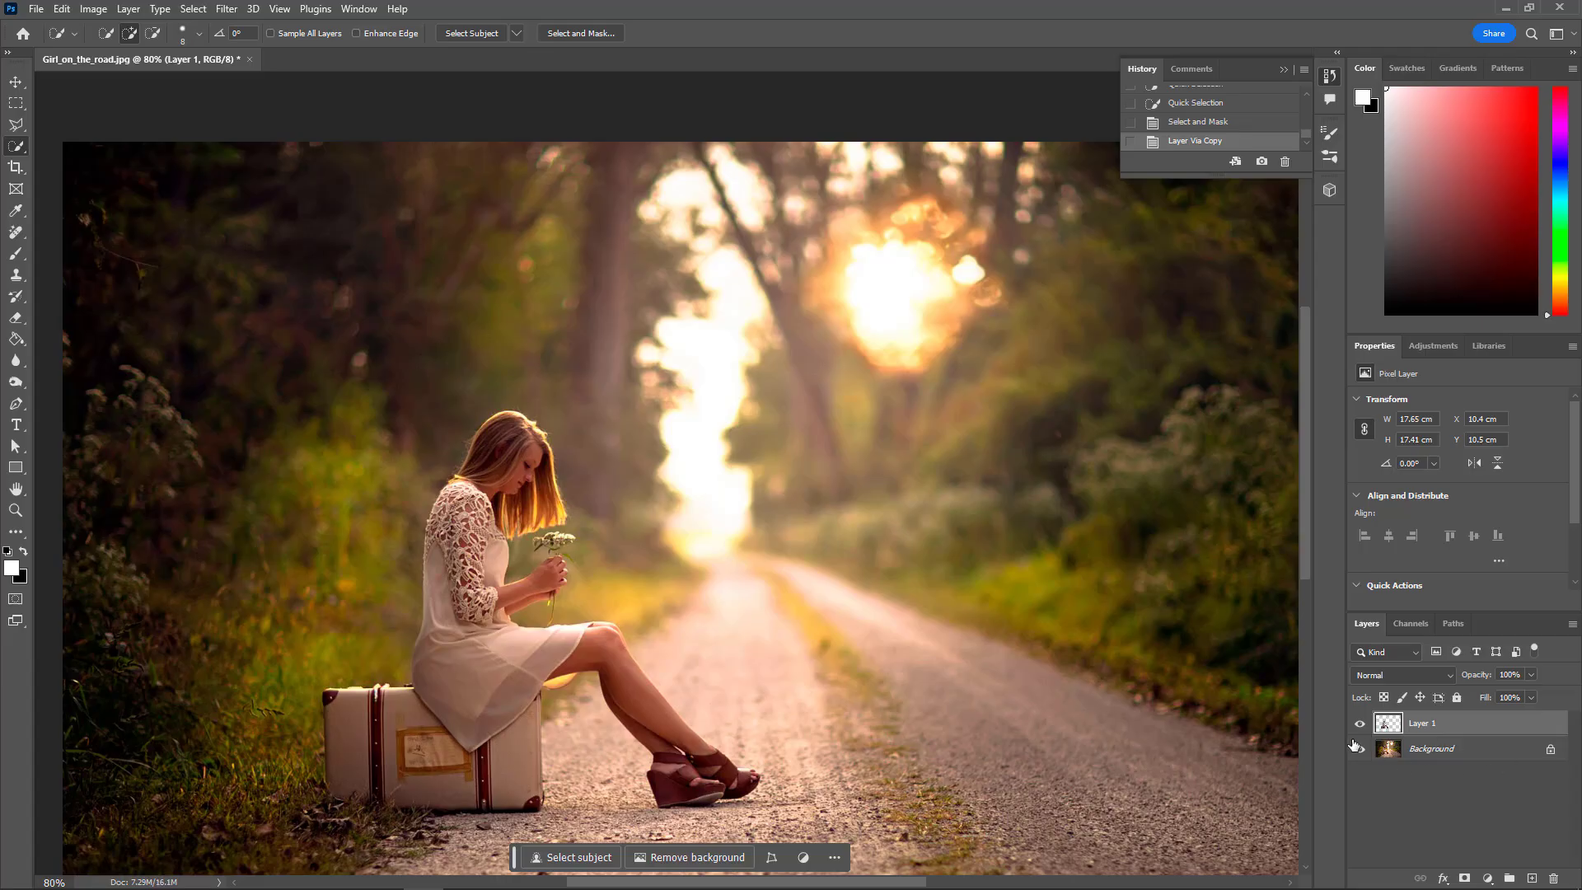
{"action": "left_click", "coordinate": [1360, 750]}
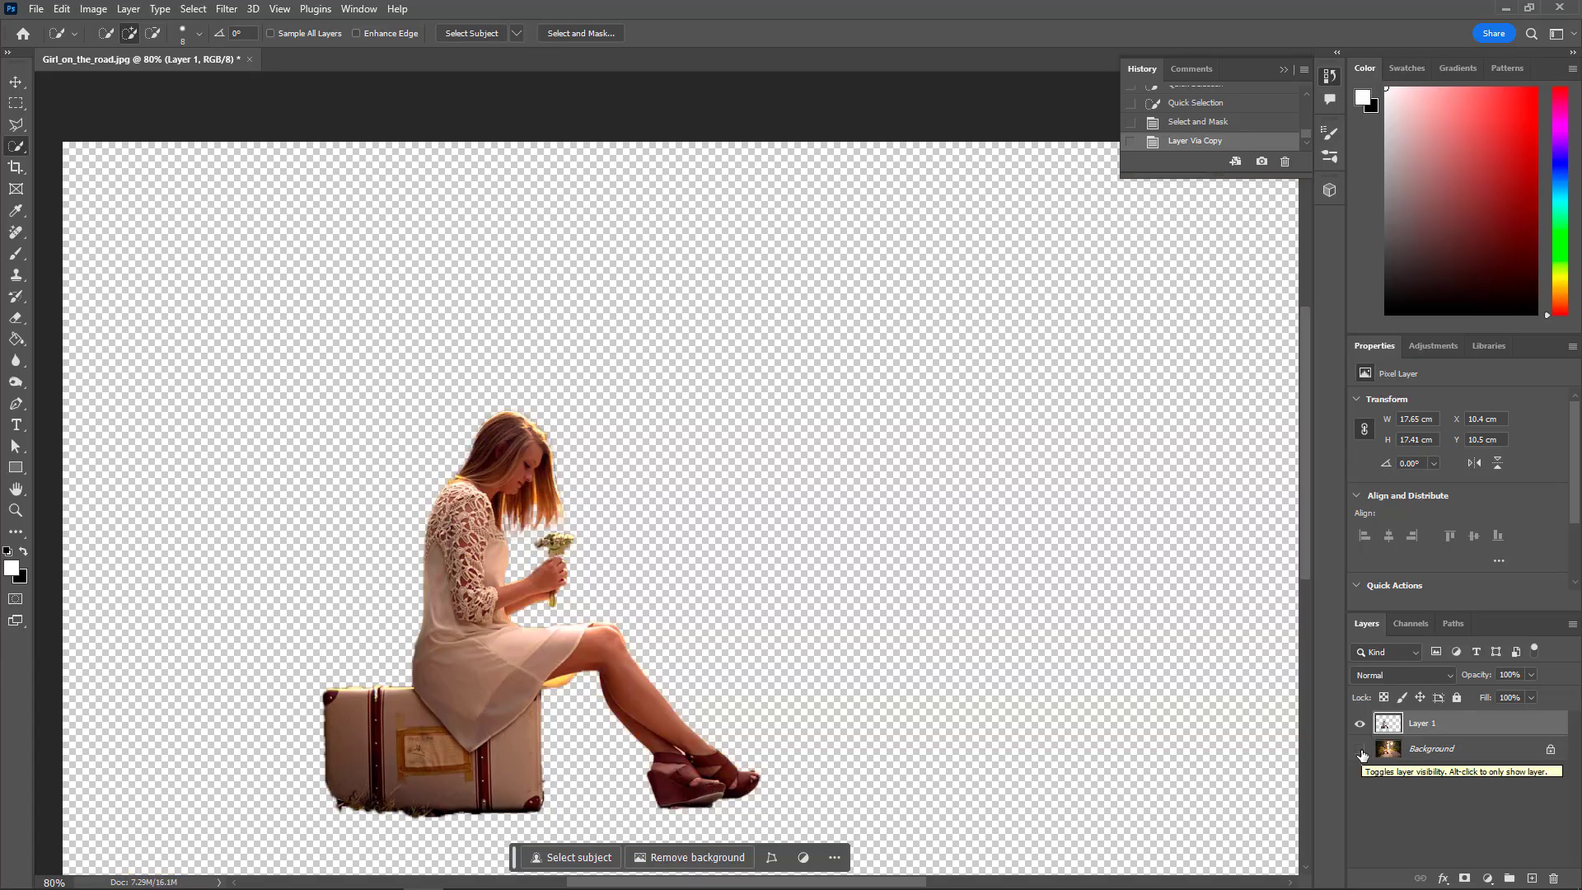
{"action": "key", "text": "ctrl+alt+s"}
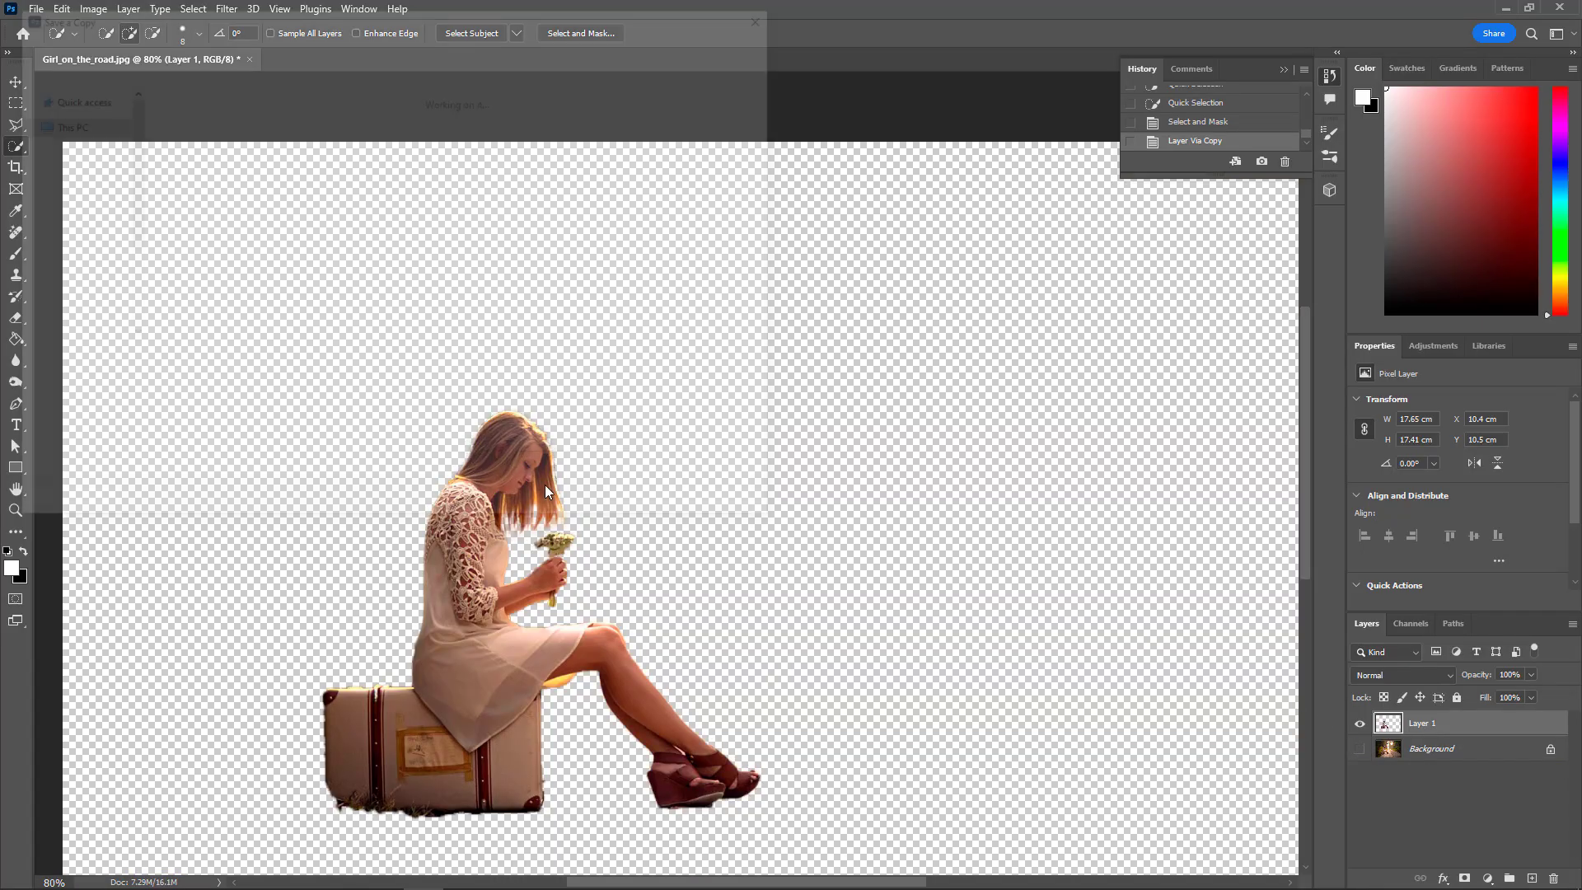
{"action": "left_click", "coordinate": [220, 380]}
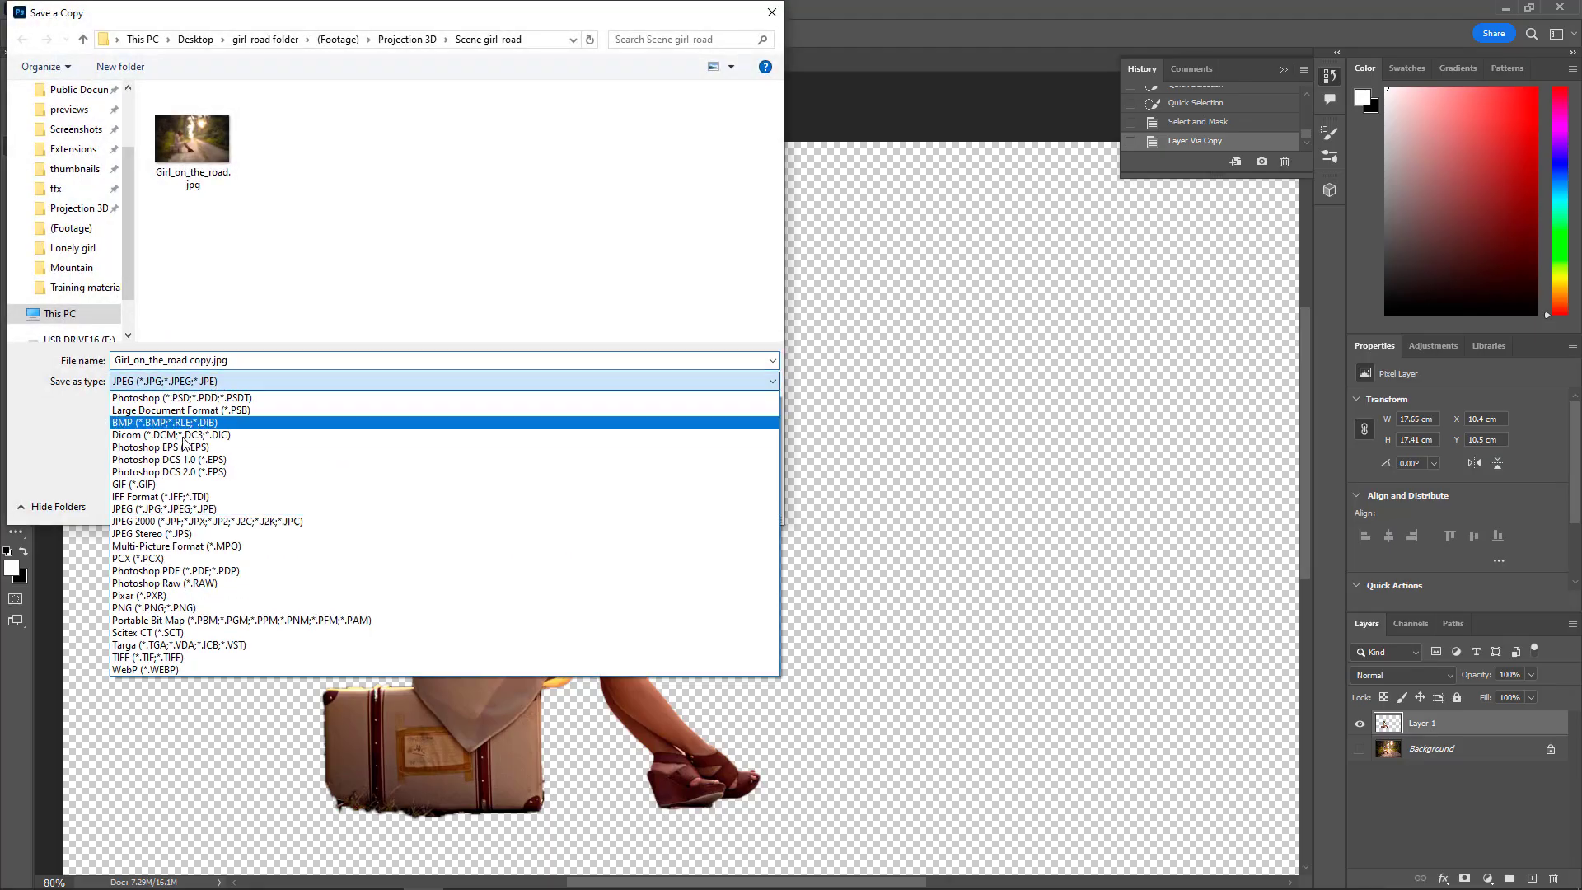
{"action": "left_click", "coordinate": [148, 618]}
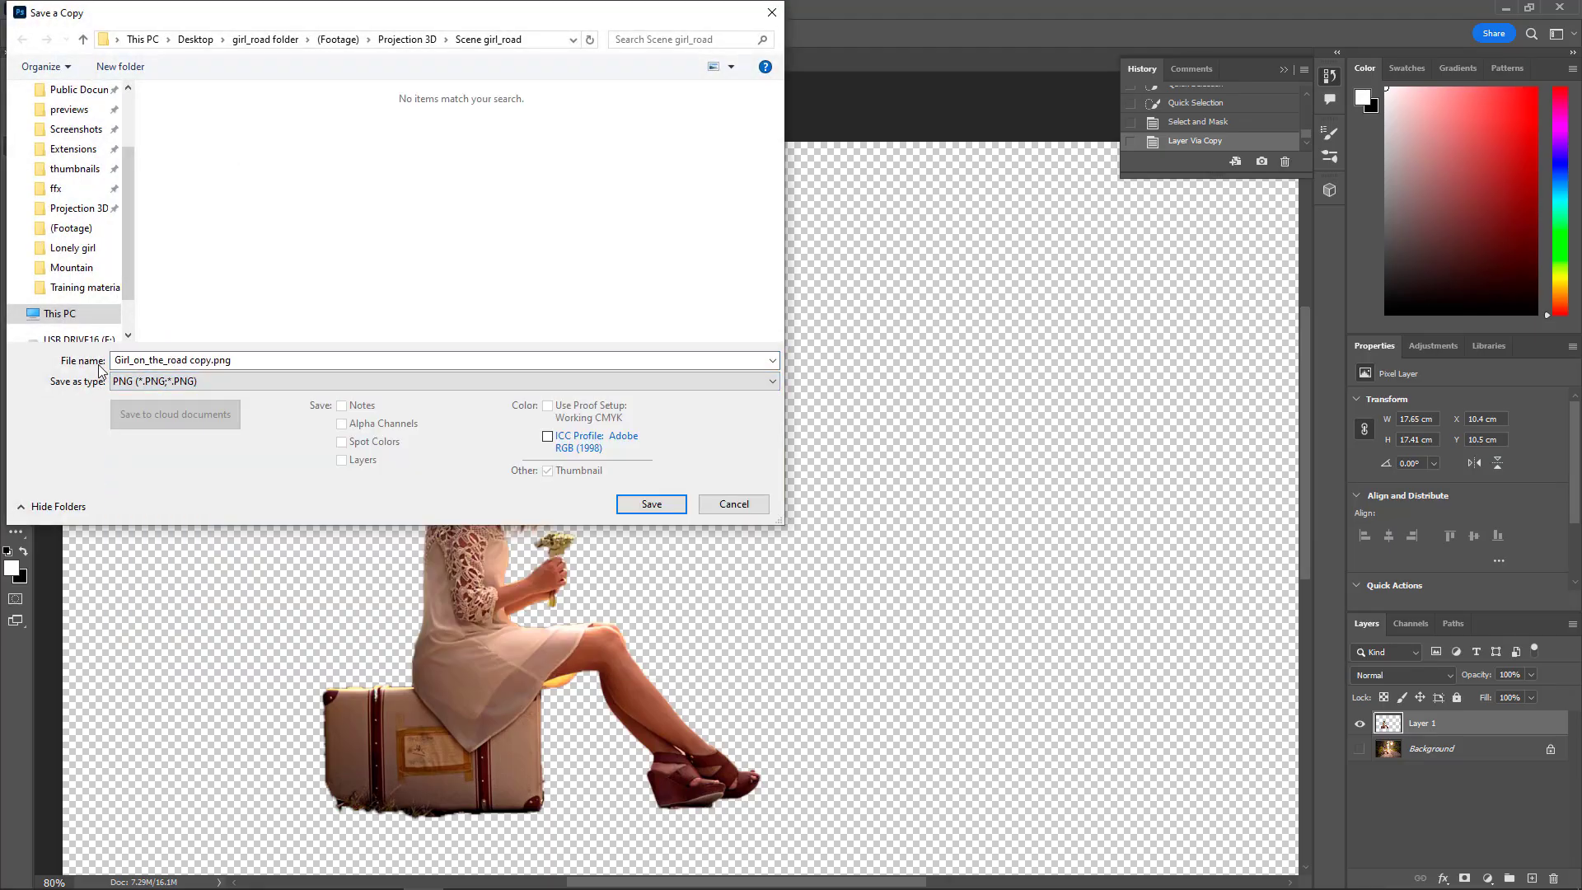
{"action": "left_click_drag", "start_coordinate": [128, 360], "coordinate": [195, 360]}
{"action": "key", "text": "BackSpace"}
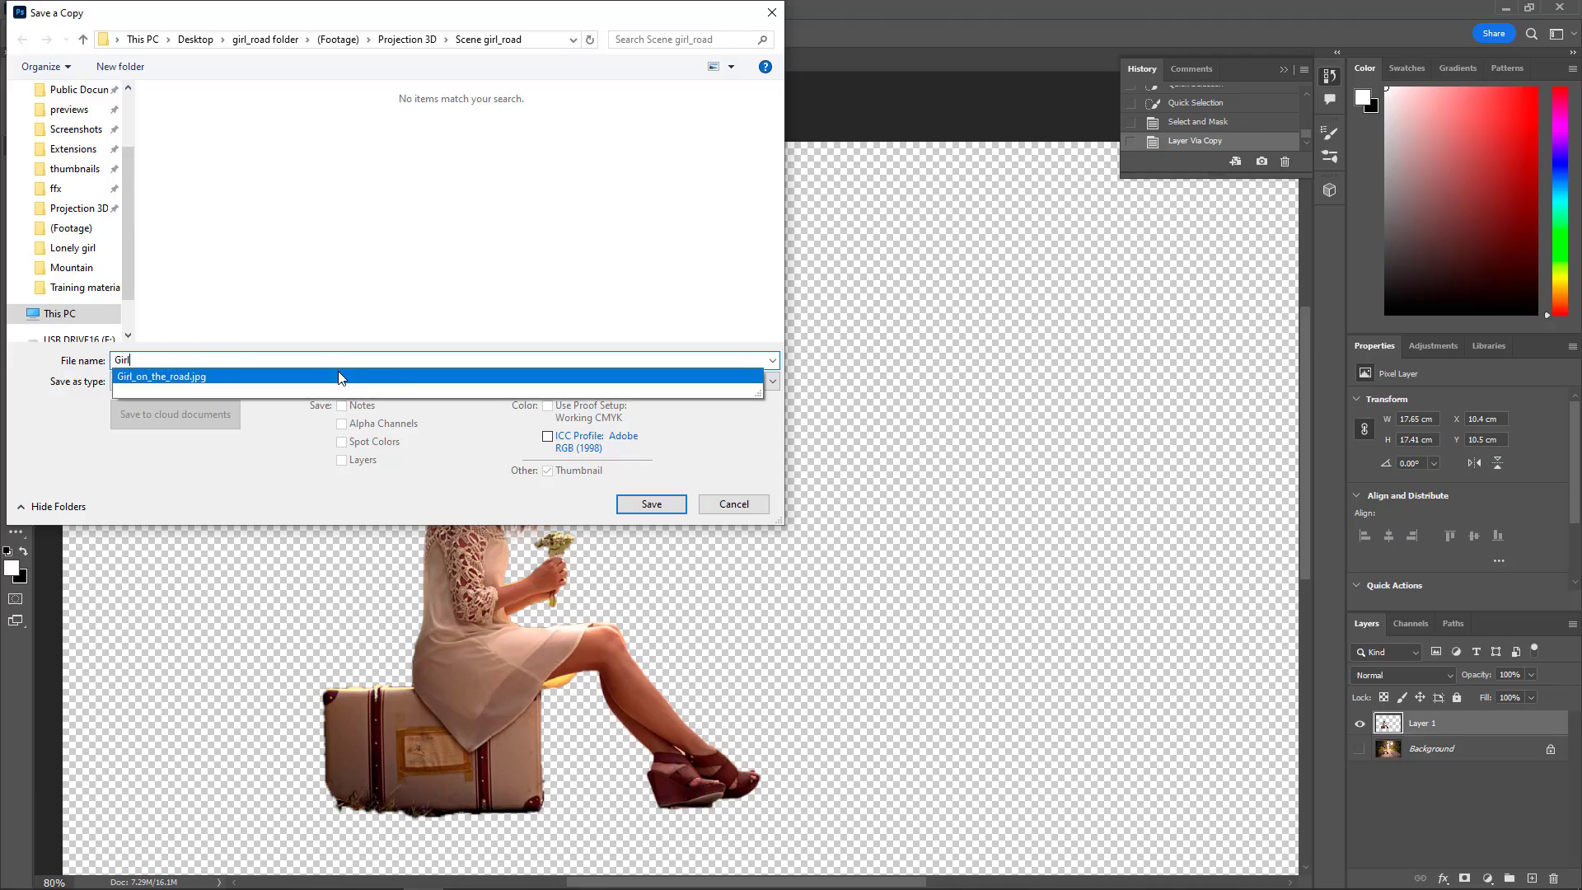
{"action": "left_click", "coordinate": [657, 502]}
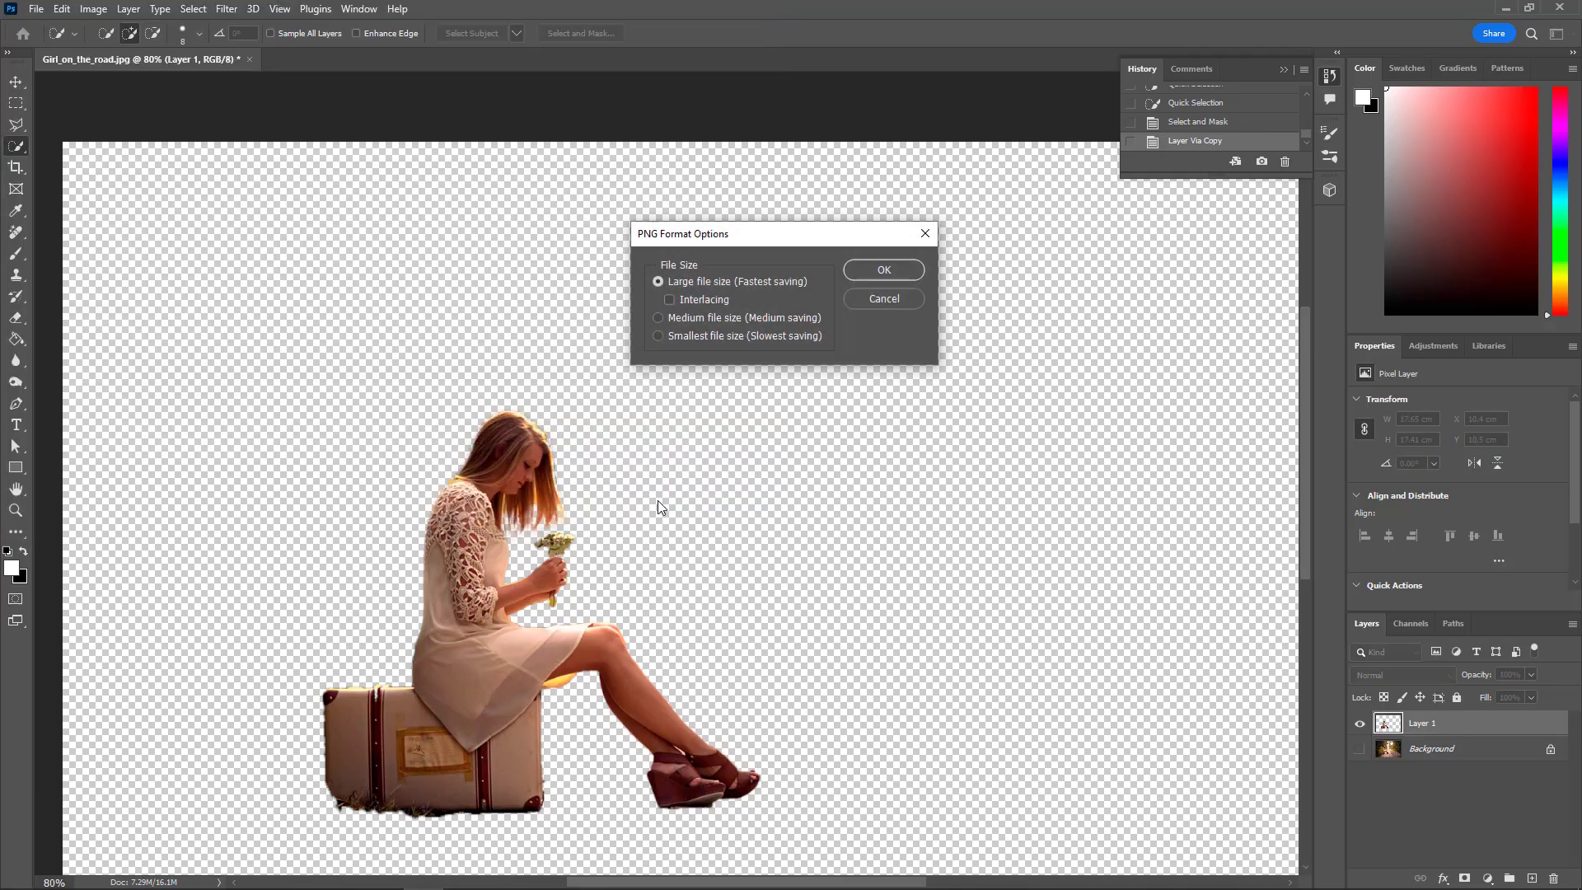
{"action": "left_click", "coordinate": [871, 272]}
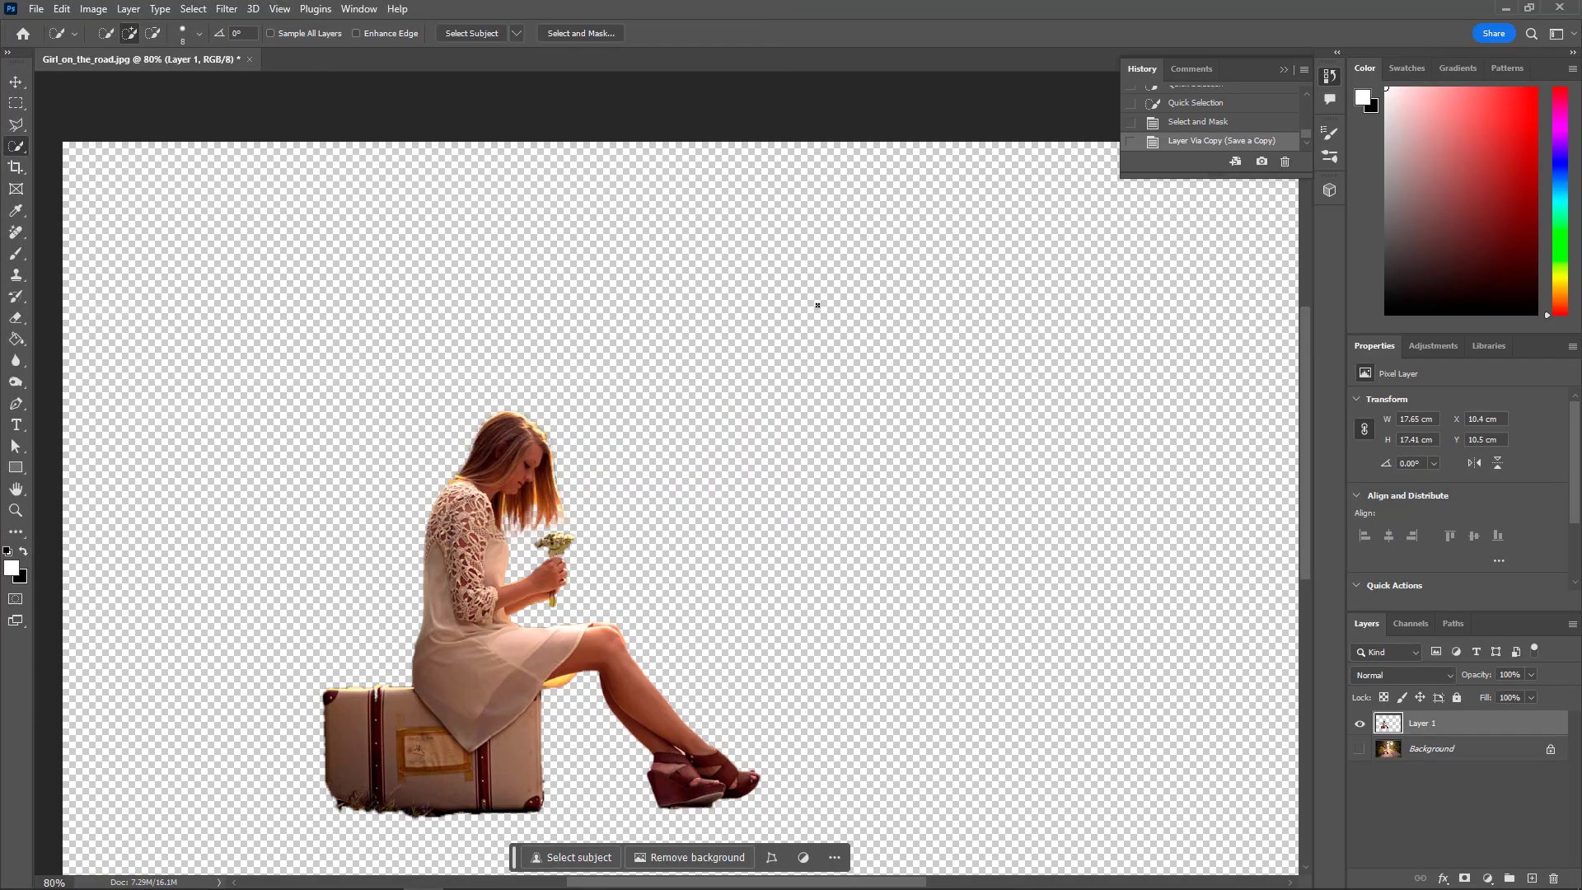
{"action": "left_click", "coordinate": [1506, 9]}
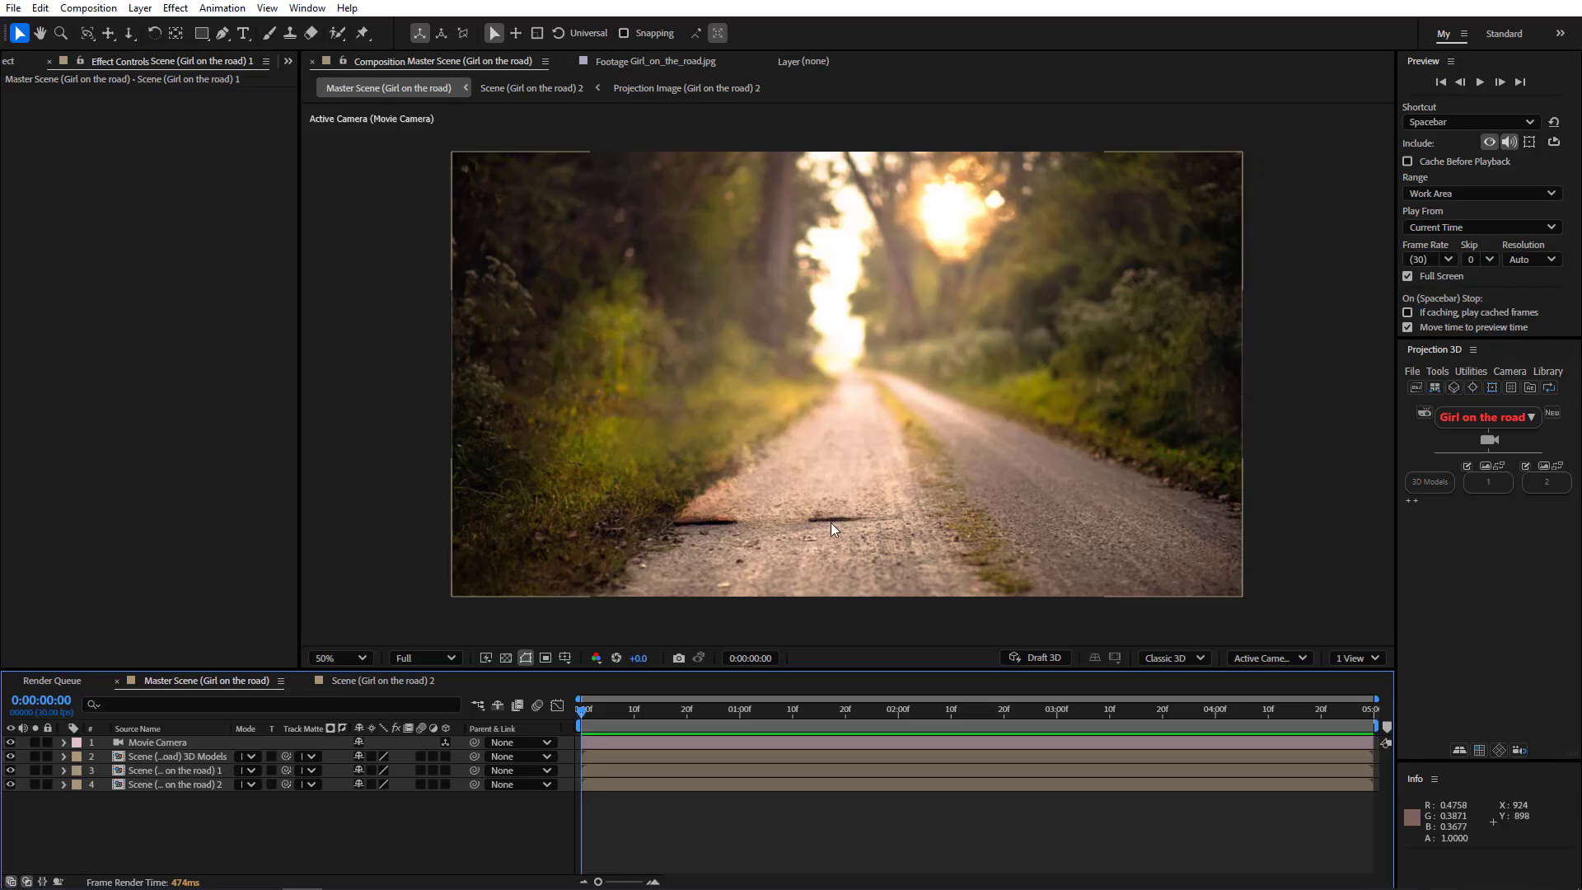
Switch to the Scene (Girl on the road) 2 composition with its Right, Left, Back and Bottom surfaces.
{"action": "left_click", "coordinate": [393, 677]}
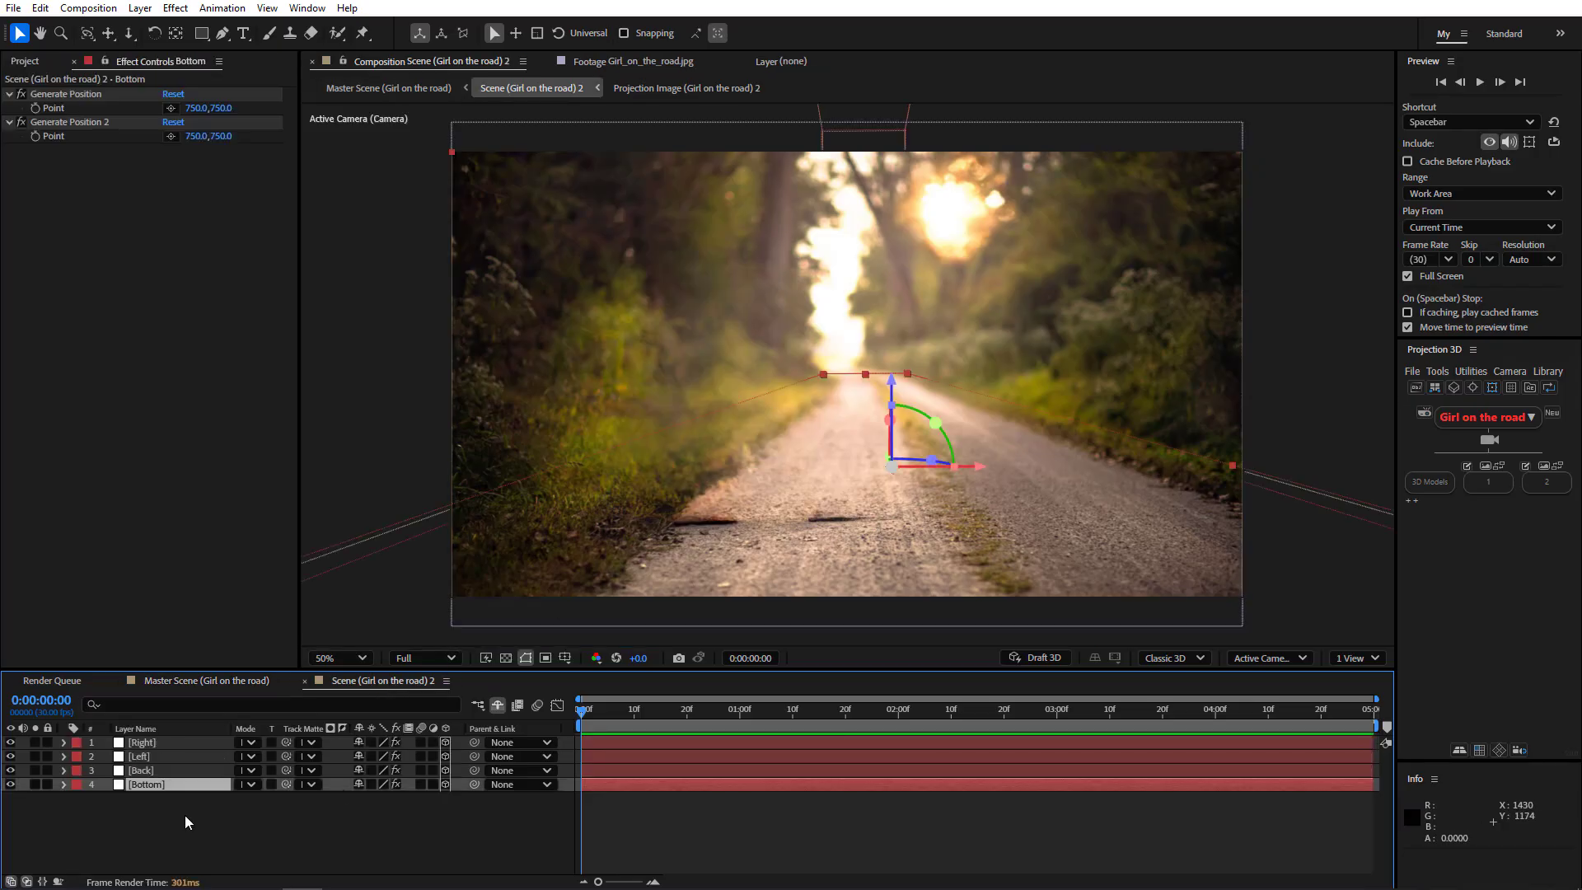
Convert the Right, Left, Back and Bottom layers into a Wavefront OBJ model named BG.
{"action": "left_click_drag", "start_coordinate": [143, 828], "coordinate": [209, 701]}
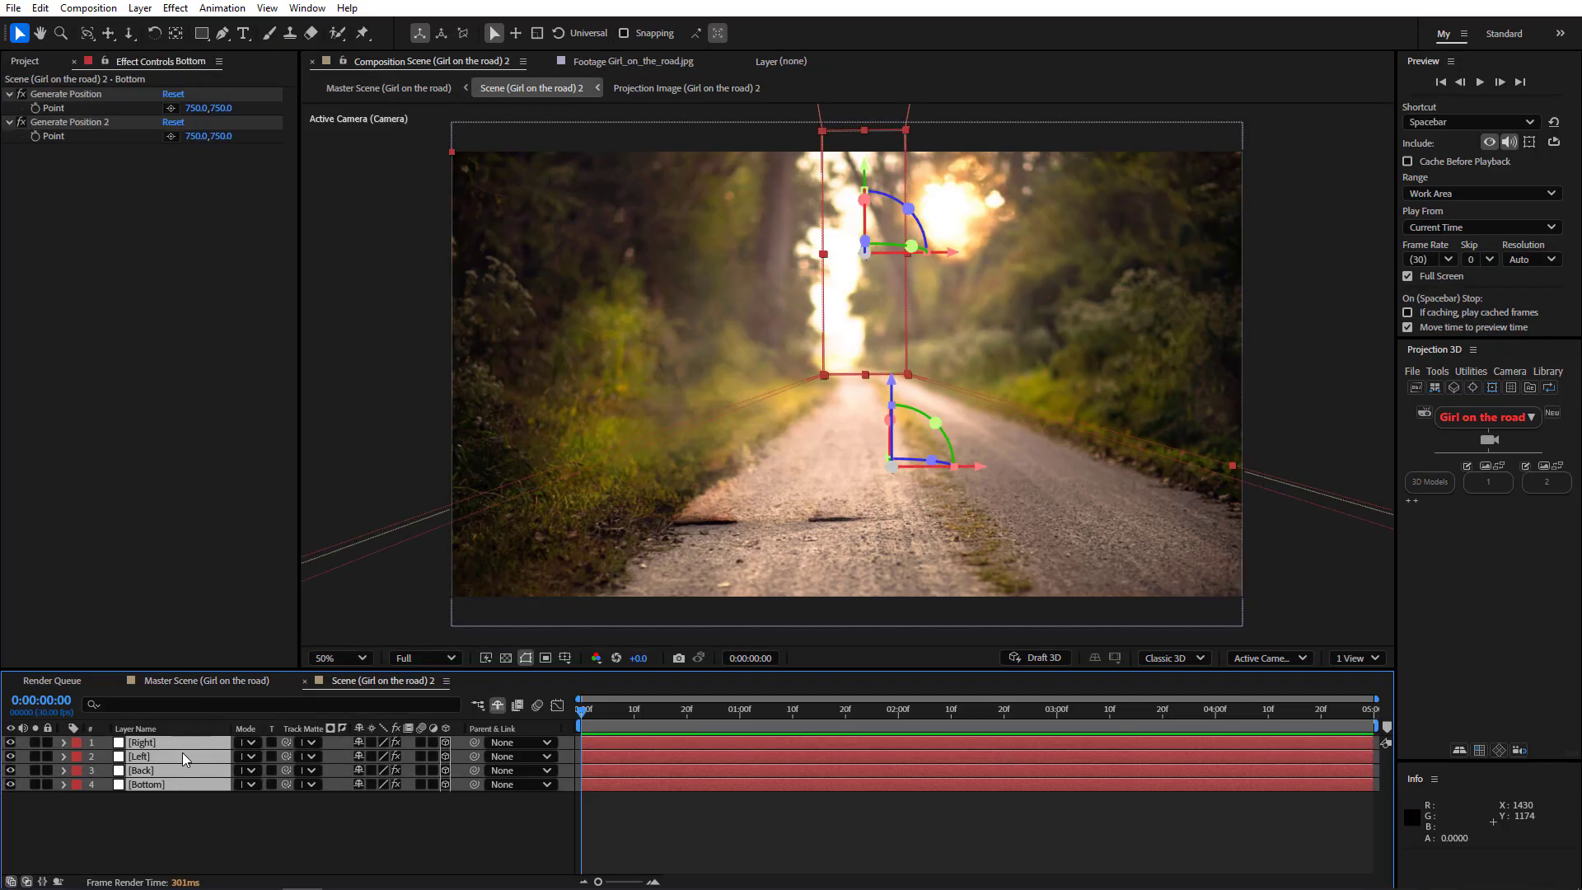
{"action": "left_click", "coordinate": [1408, 499]}
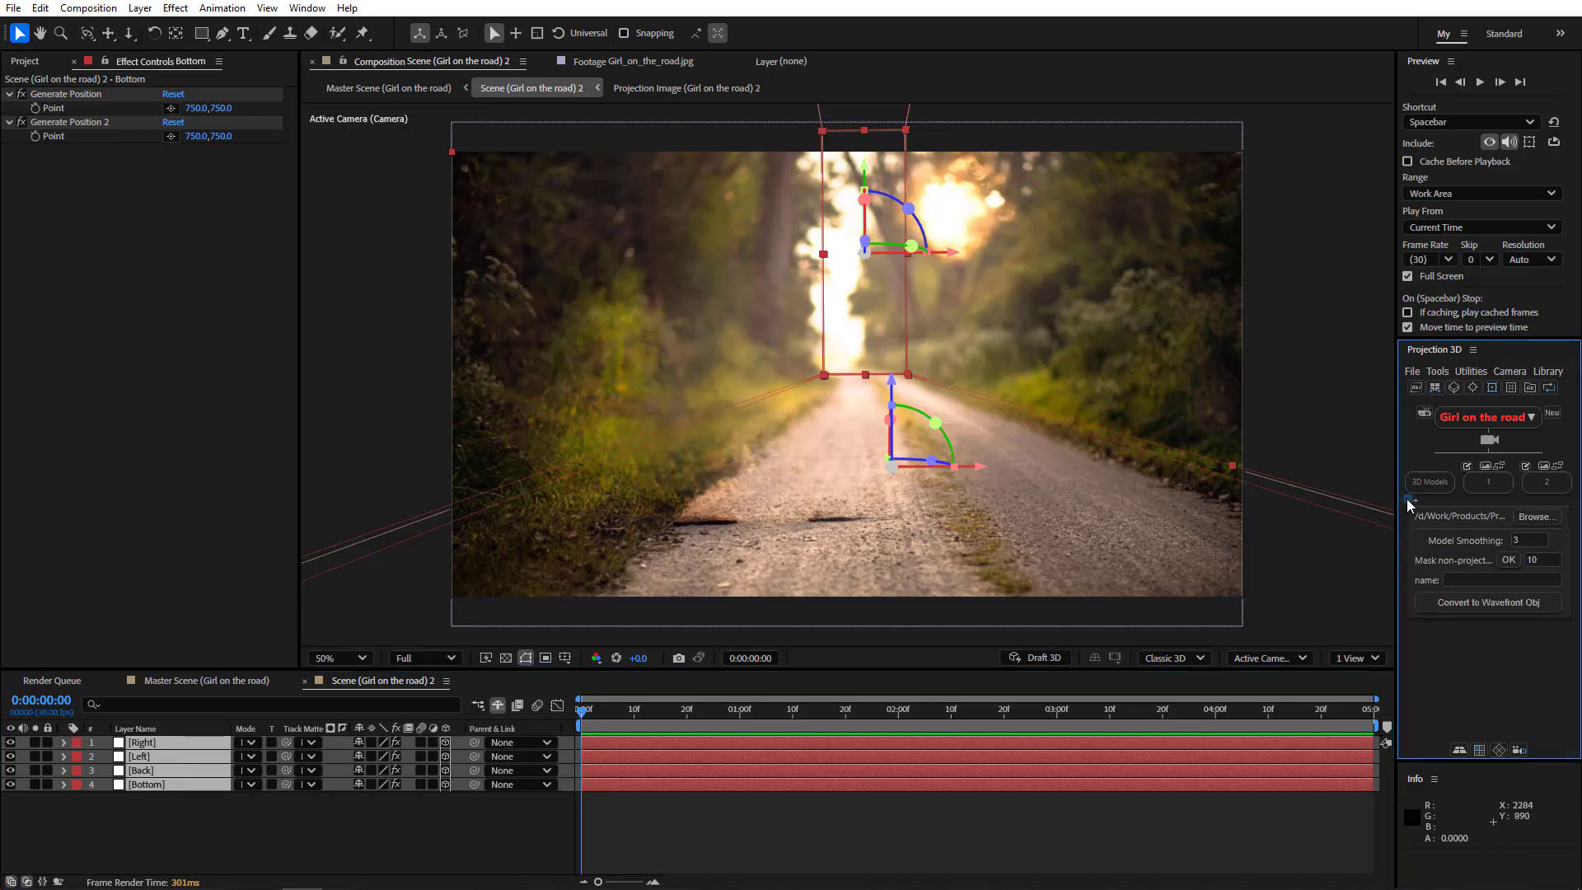
{"action": "left_click", "coordinate": [1480, 580]}
{"action": "type", "text": "BG"}
{"action": "left_click", "coordinate": [1491, 601]}
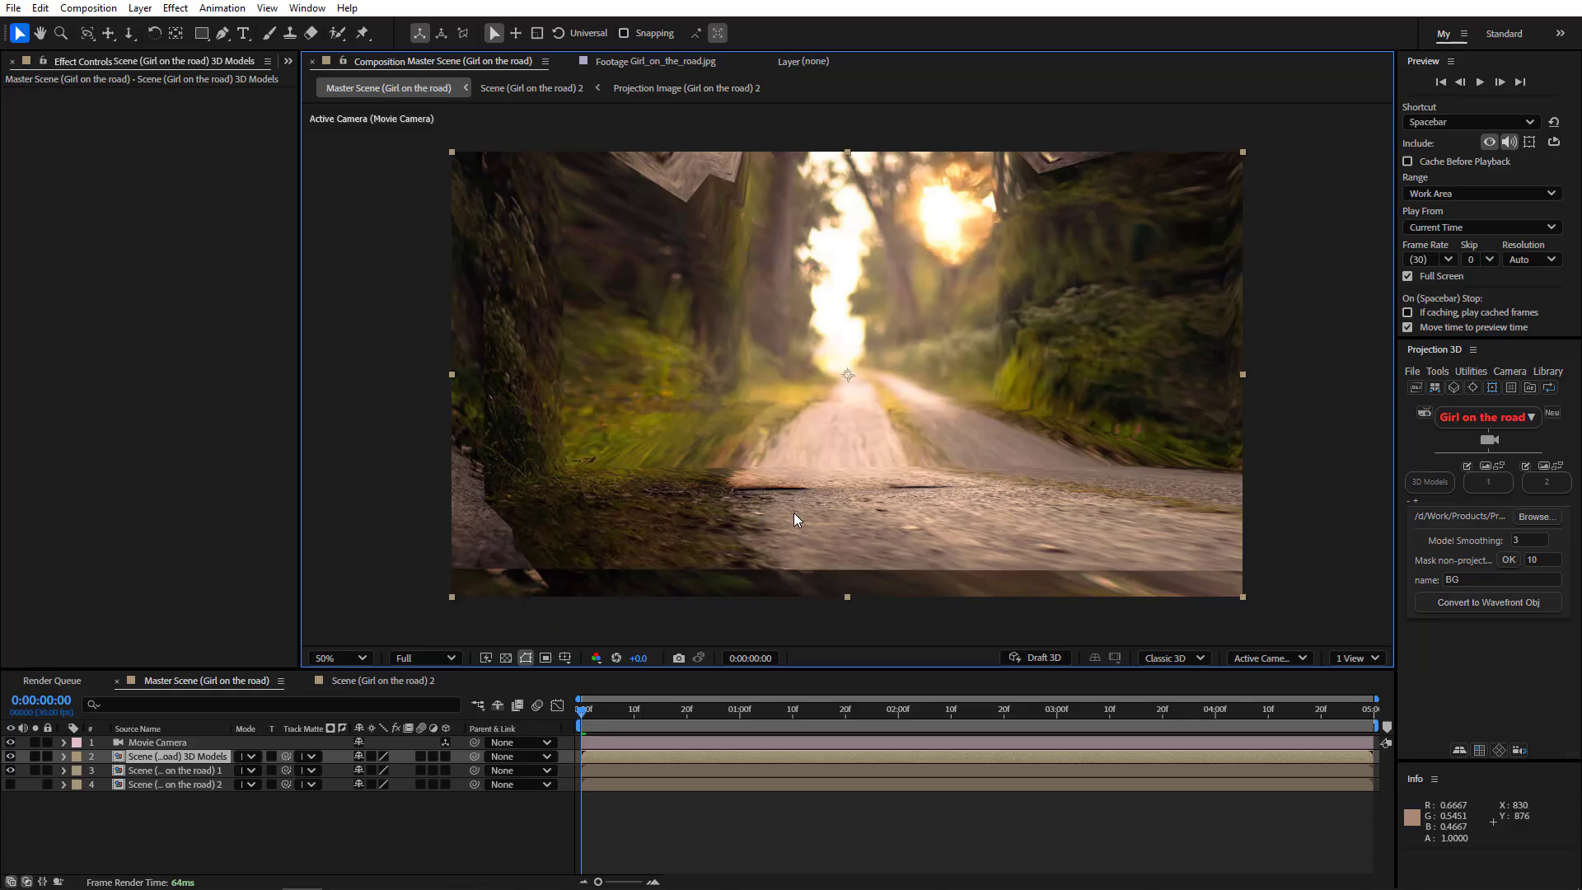
In Scene 2, enable Mask non-projected areas and set Model Smoothing to 8.
{"action": "left_click", "coordinate": [383, 680]}
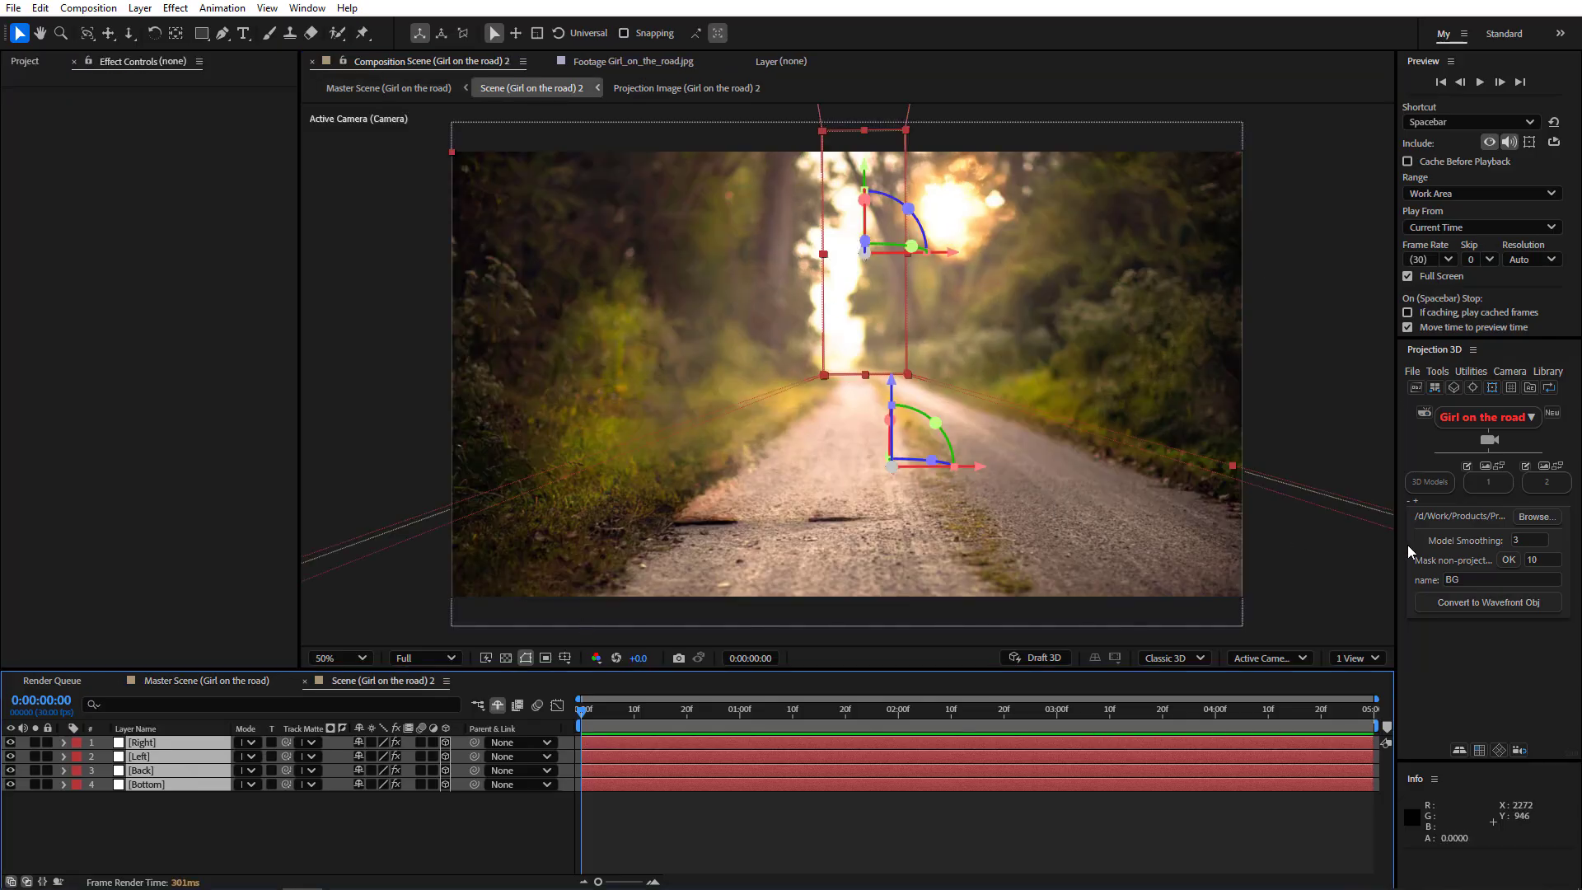
{"action": "left_click", "coordinate": [1507, 560]}
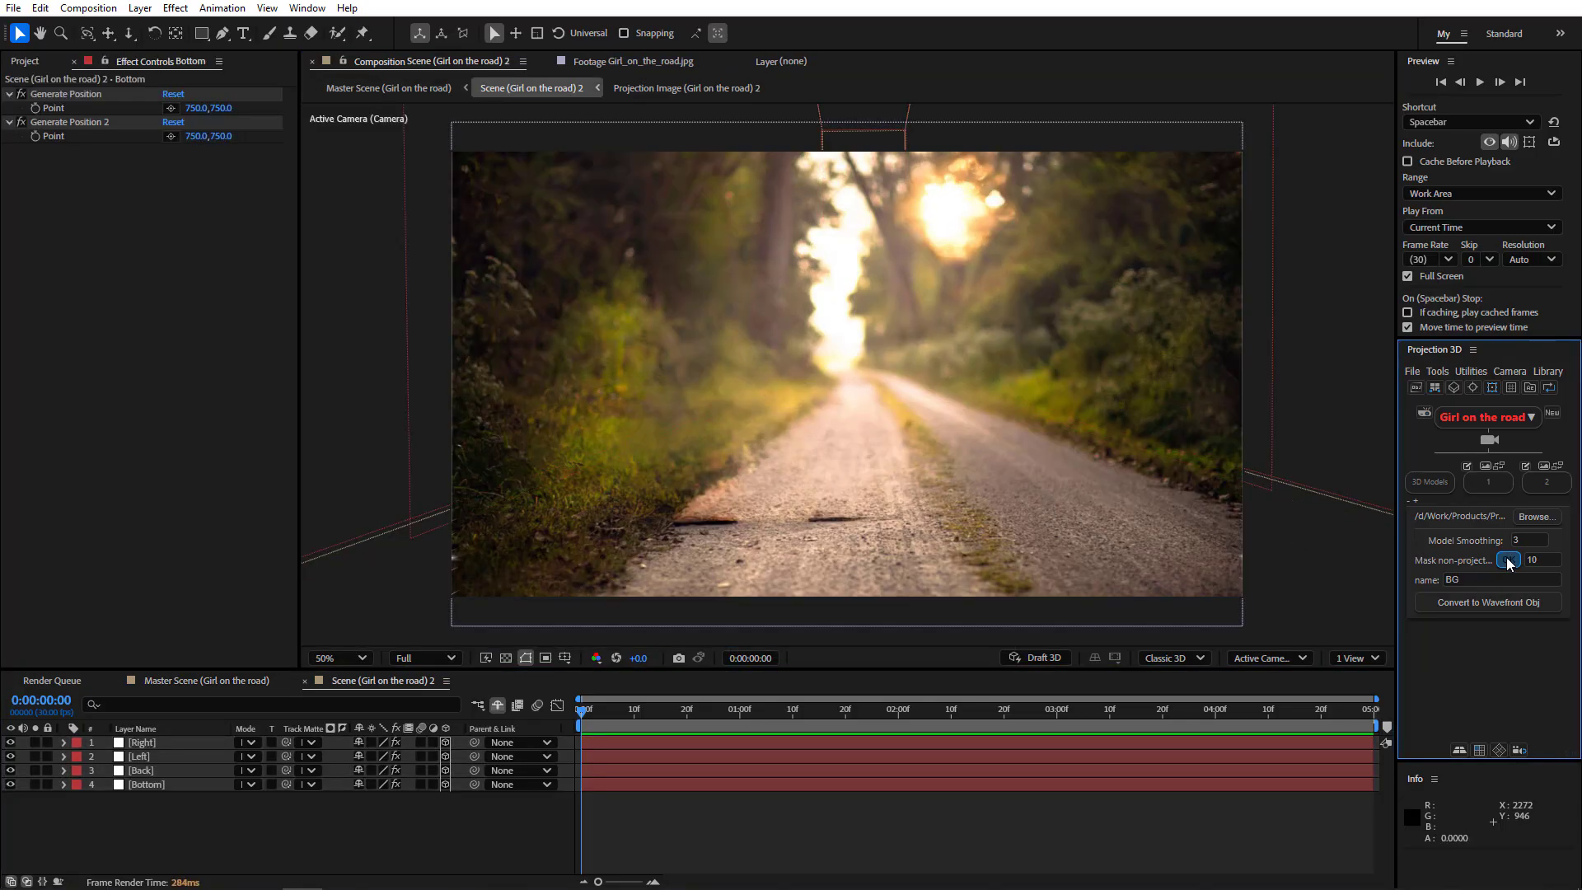
{"action": "left_click", "coordinate": [1526, 537]}
{"action": "left_click", "coordinate": [1491, 605]}
Re-export the BG model from all four layers, replacing the old file, then test and undo a camera dolly.
{"action": "left_click_drag", "start_coordinate": [132, 808], "coordinate": [170, 732]}
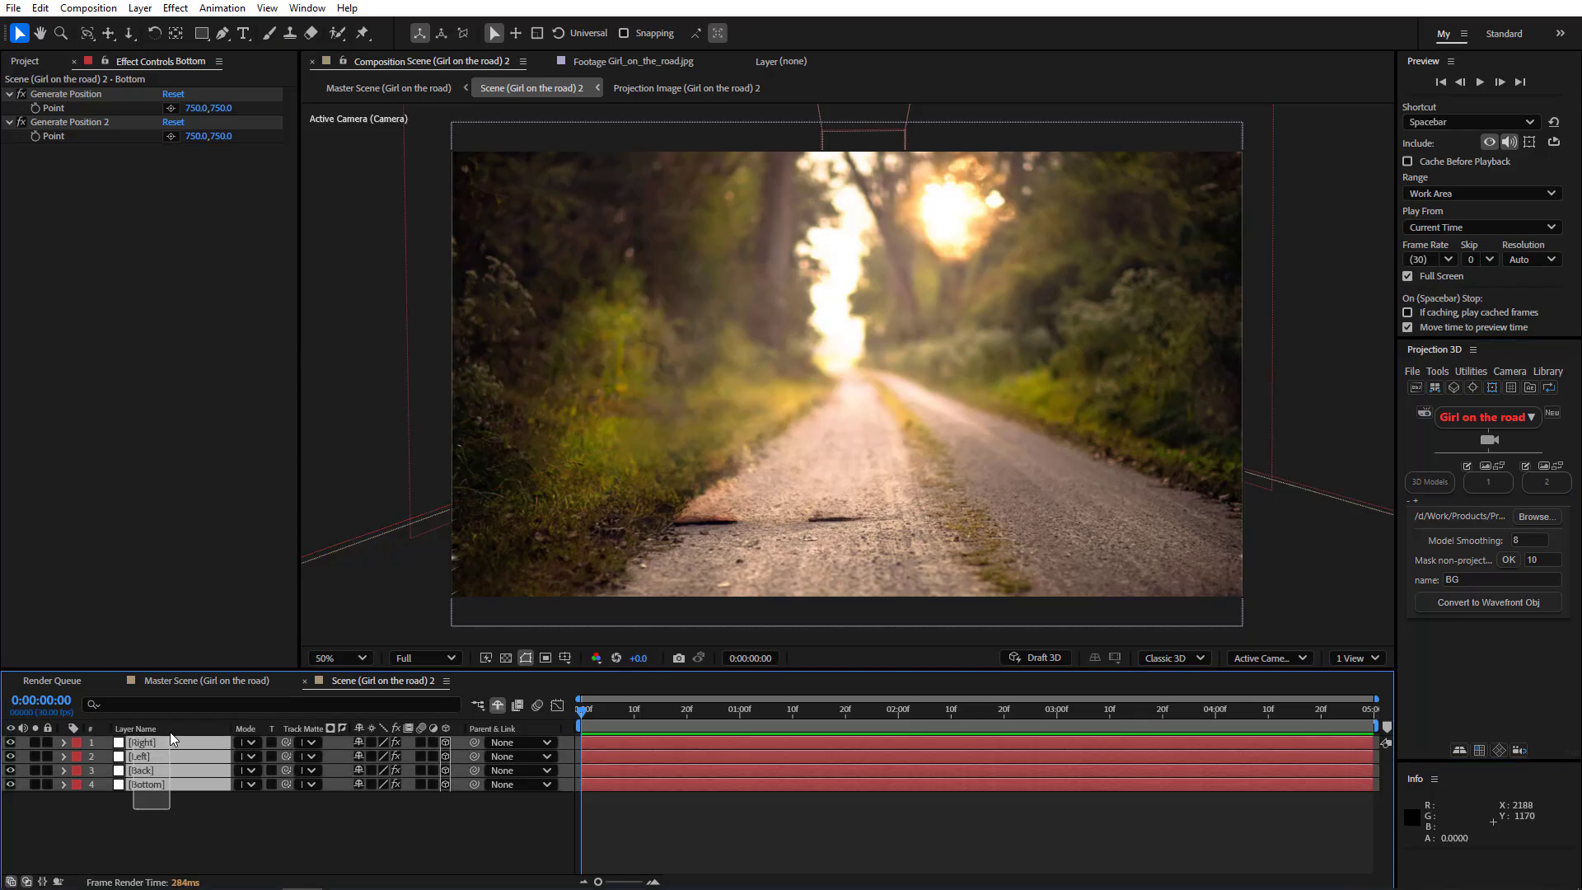
{"action": "left_click", "coordinate": [1519, 603]}
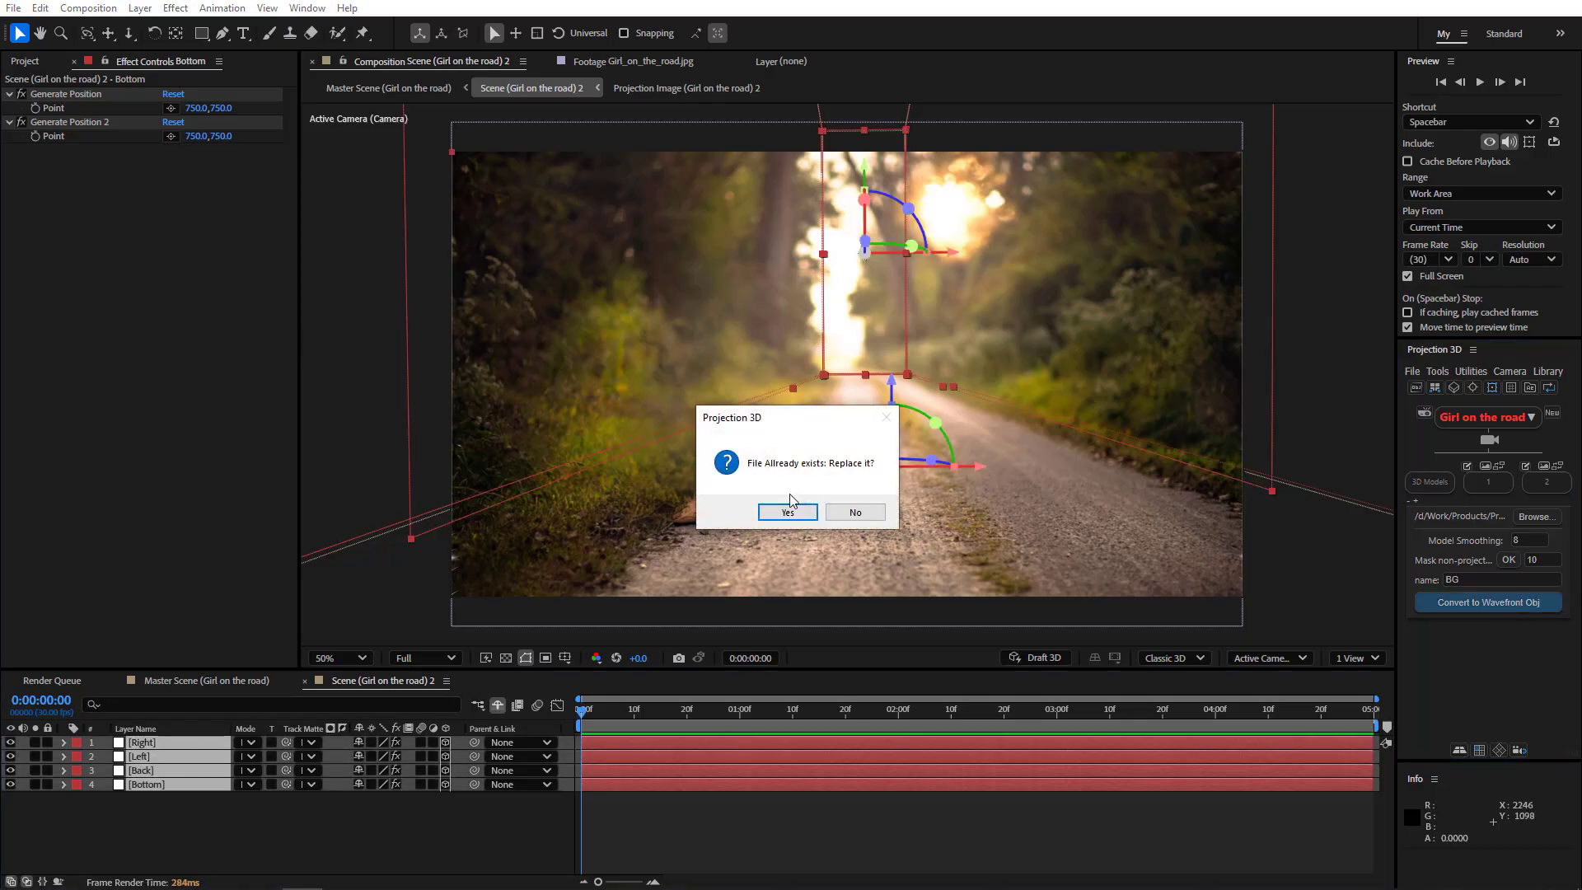
{"action": "left_click", "coordinate": [789, 511]}
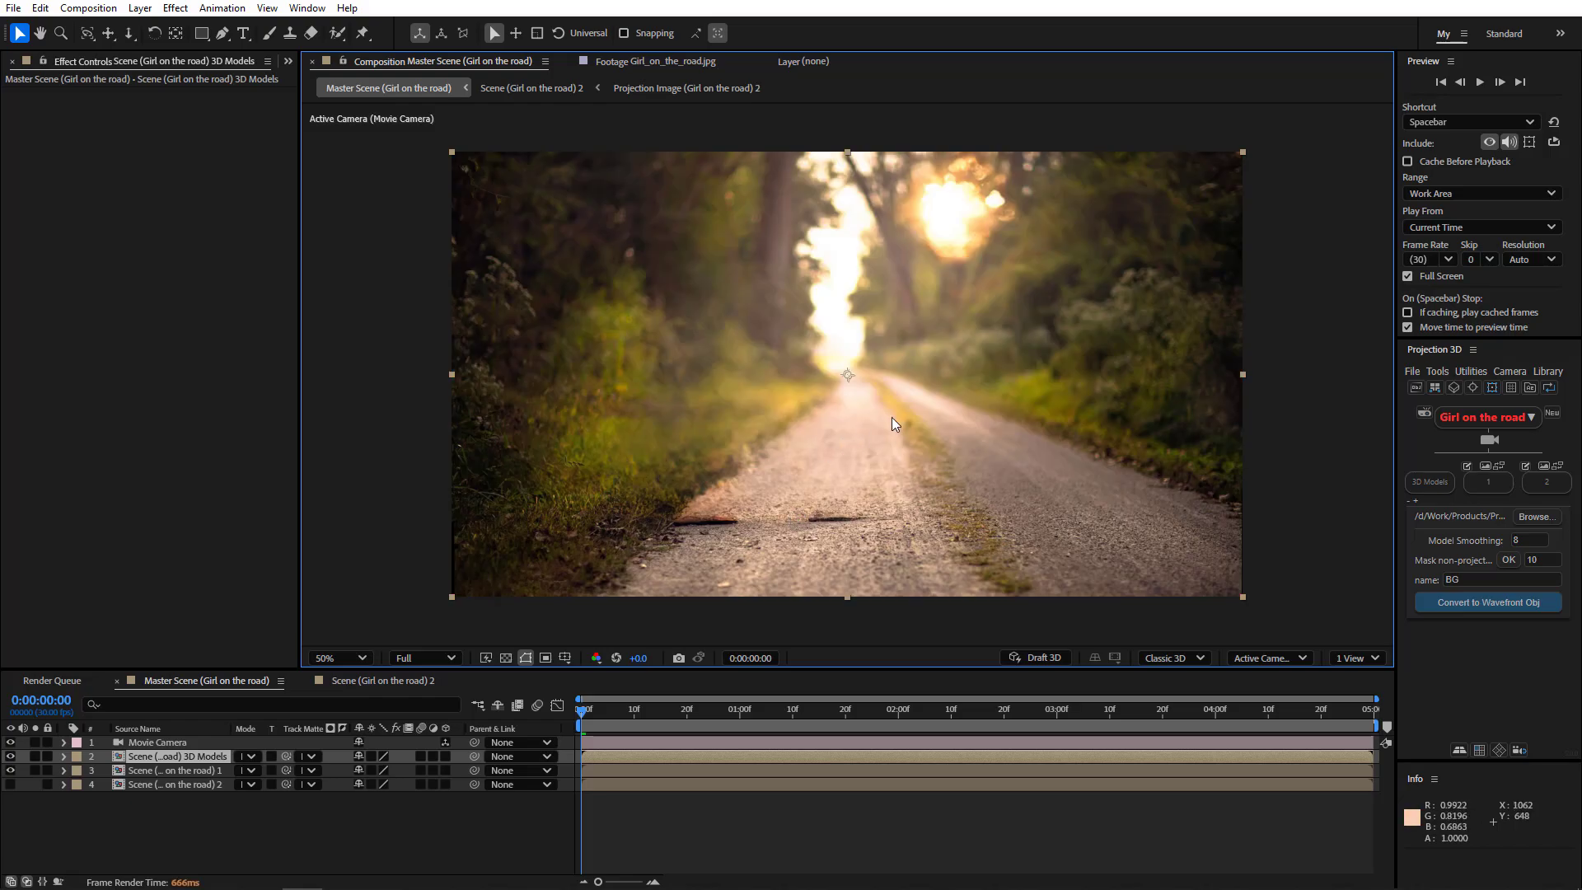
{"action": "left_click_drag", "start_coordinate": [868, 452], "coordinate": [771, 516]}
{"action": "key", "text": "ctrl+z"}
{"action": "key", "text": "ctrl+z"}
Set the Bottom layer's generate position point on the road.
{"action": "left_click", "coordinate": [388, 681]}
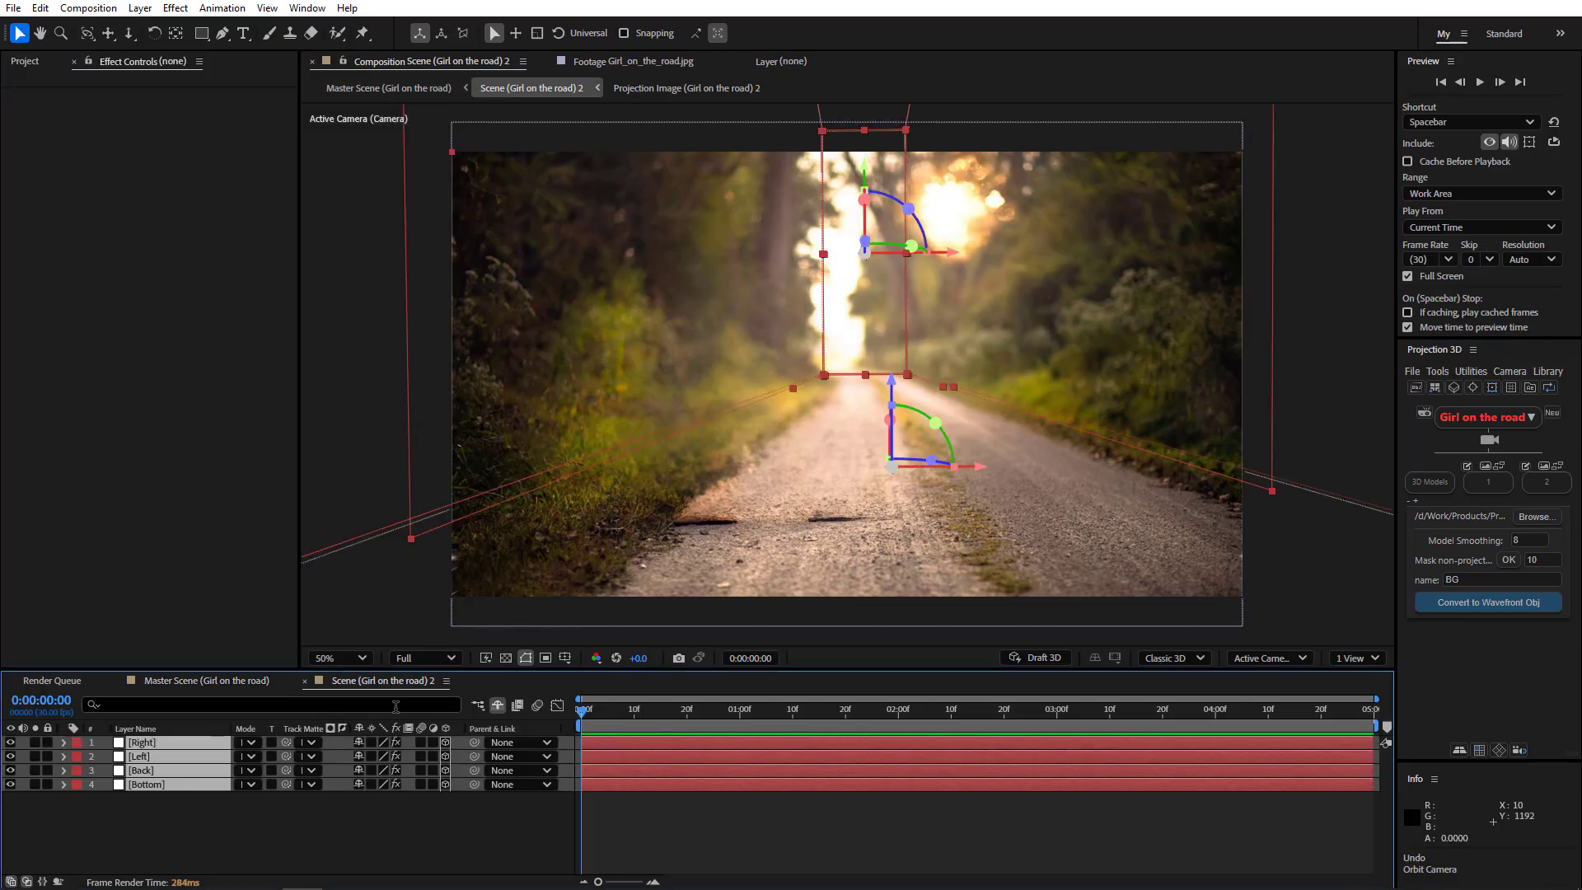
{"action": "left_click", "coordinate": [344, 829]}
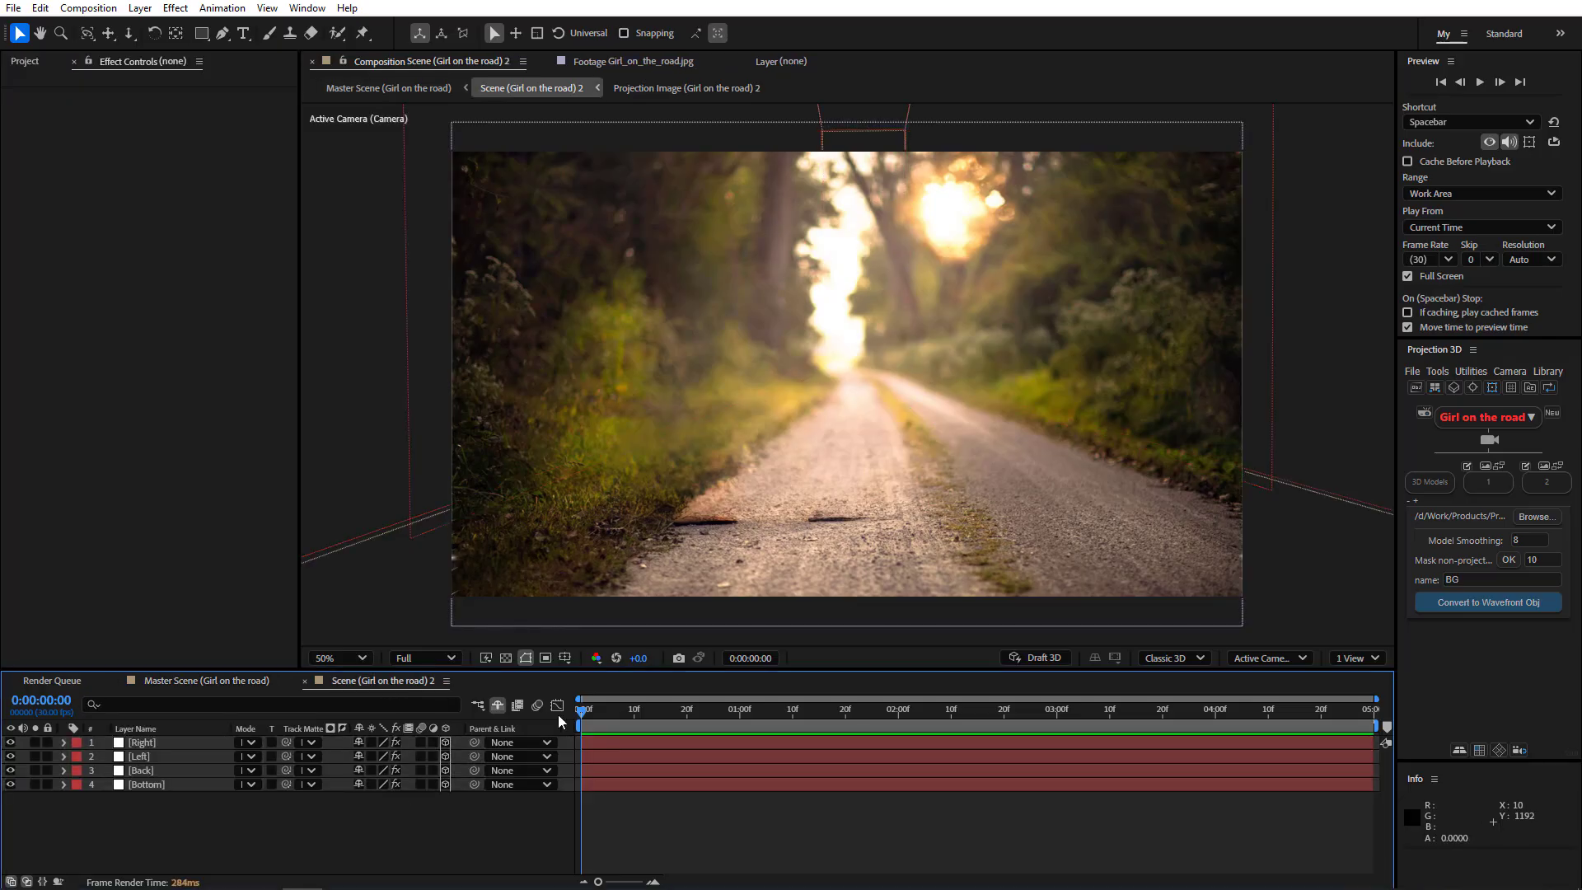
{"action": "left_click", "coordinate": [150, 783]}
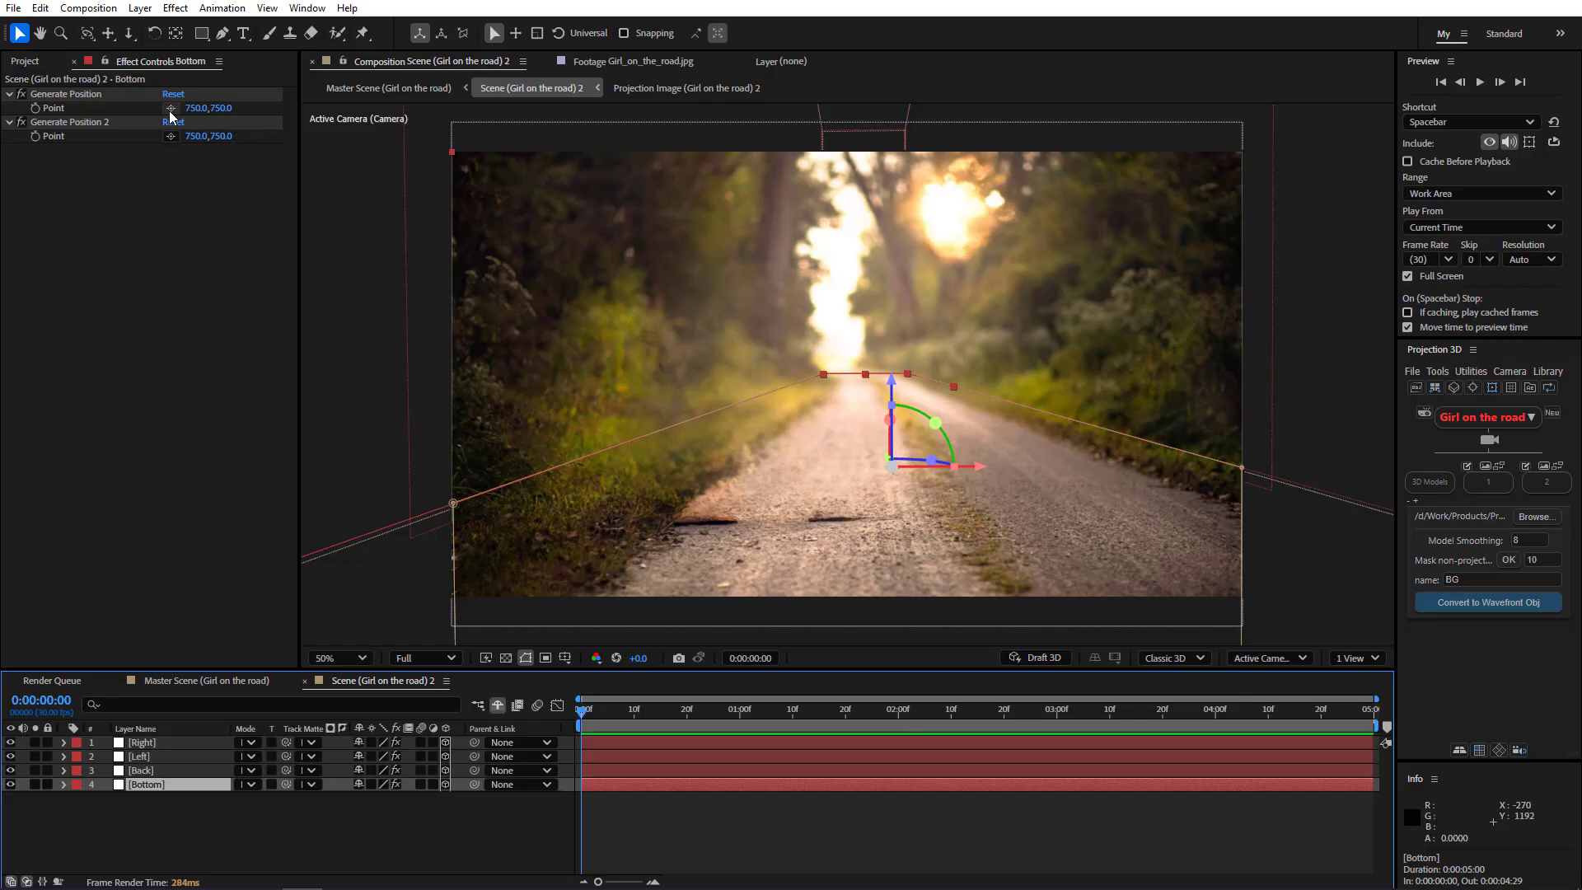
{"action": "left_click", "coordinate": [171, 108]}
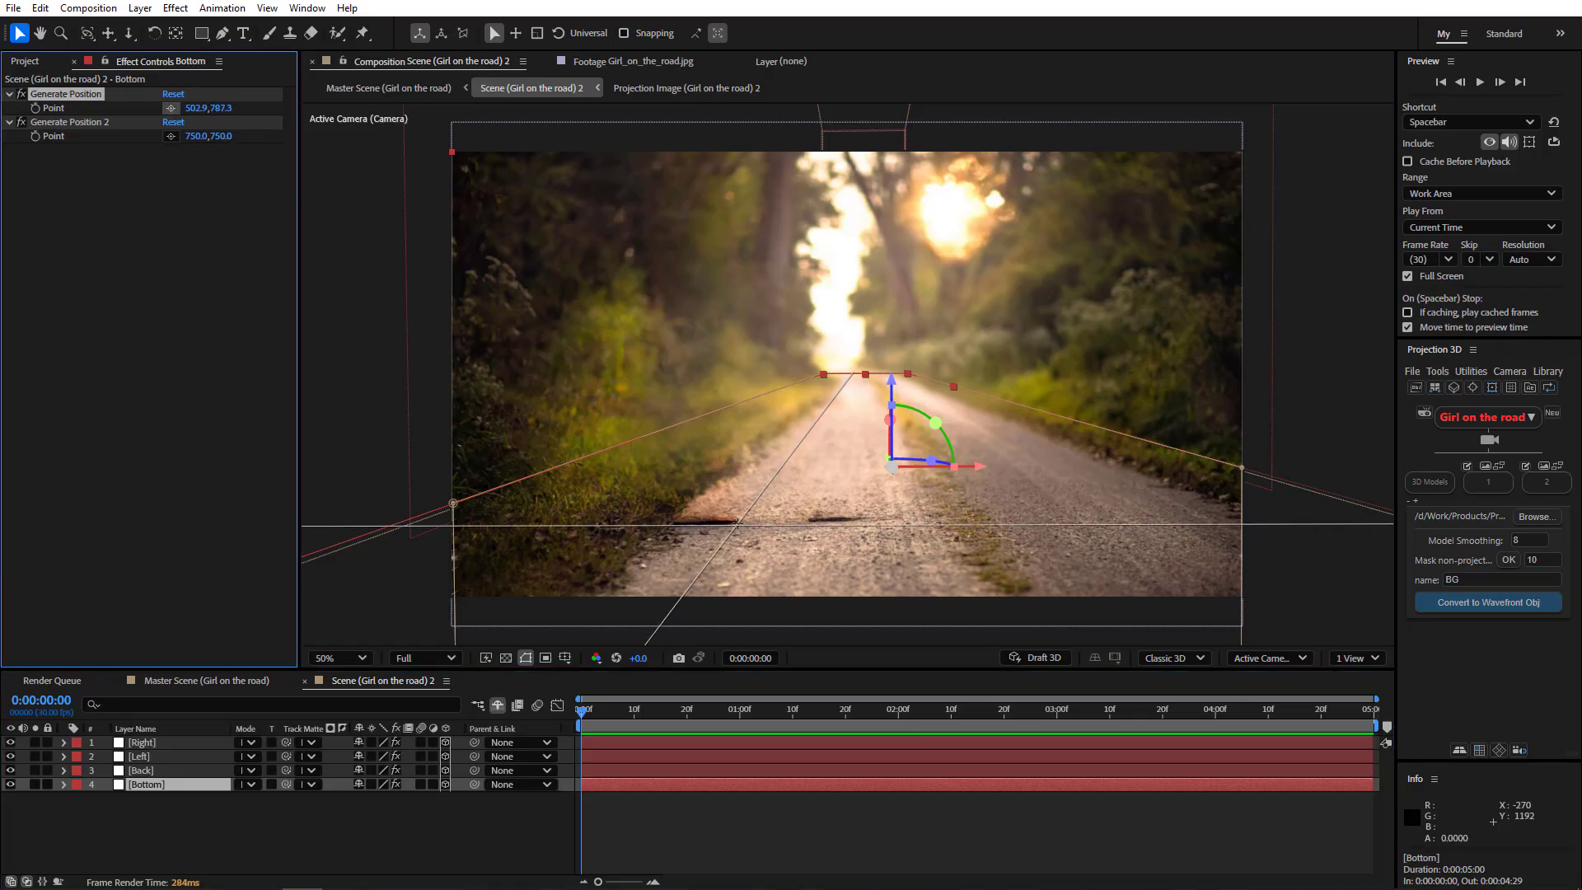
{"action": "left_click", "coordinate": [737, 522]}
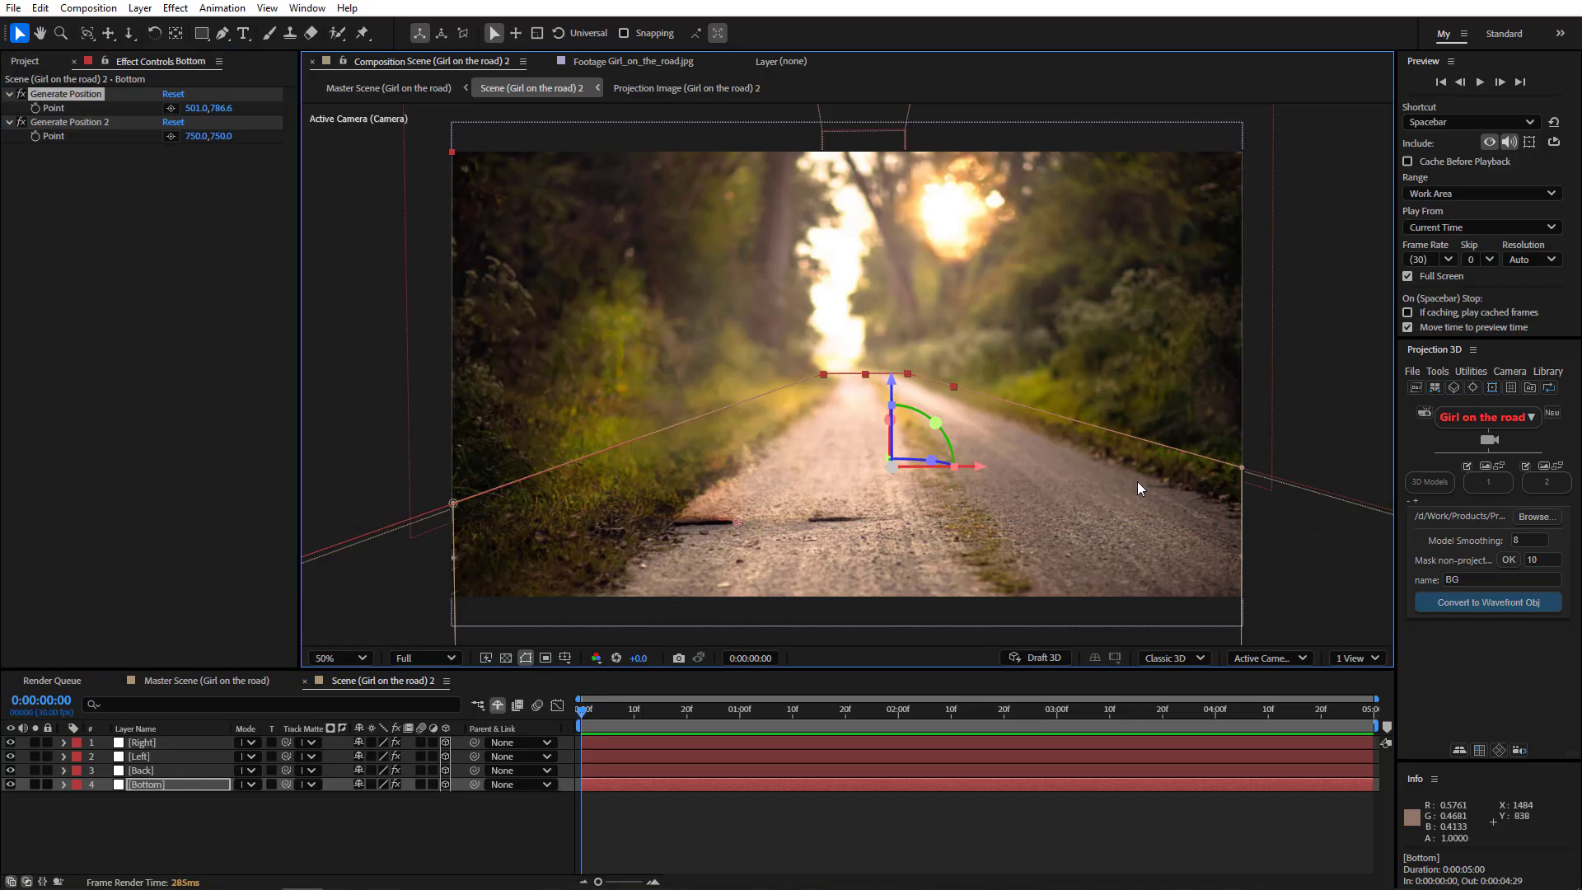
Import Girl.png into the road scene through Projection 3D's Import Image/3D-Model.
{"action": "left_click", "coordinate": [1411, 373]}
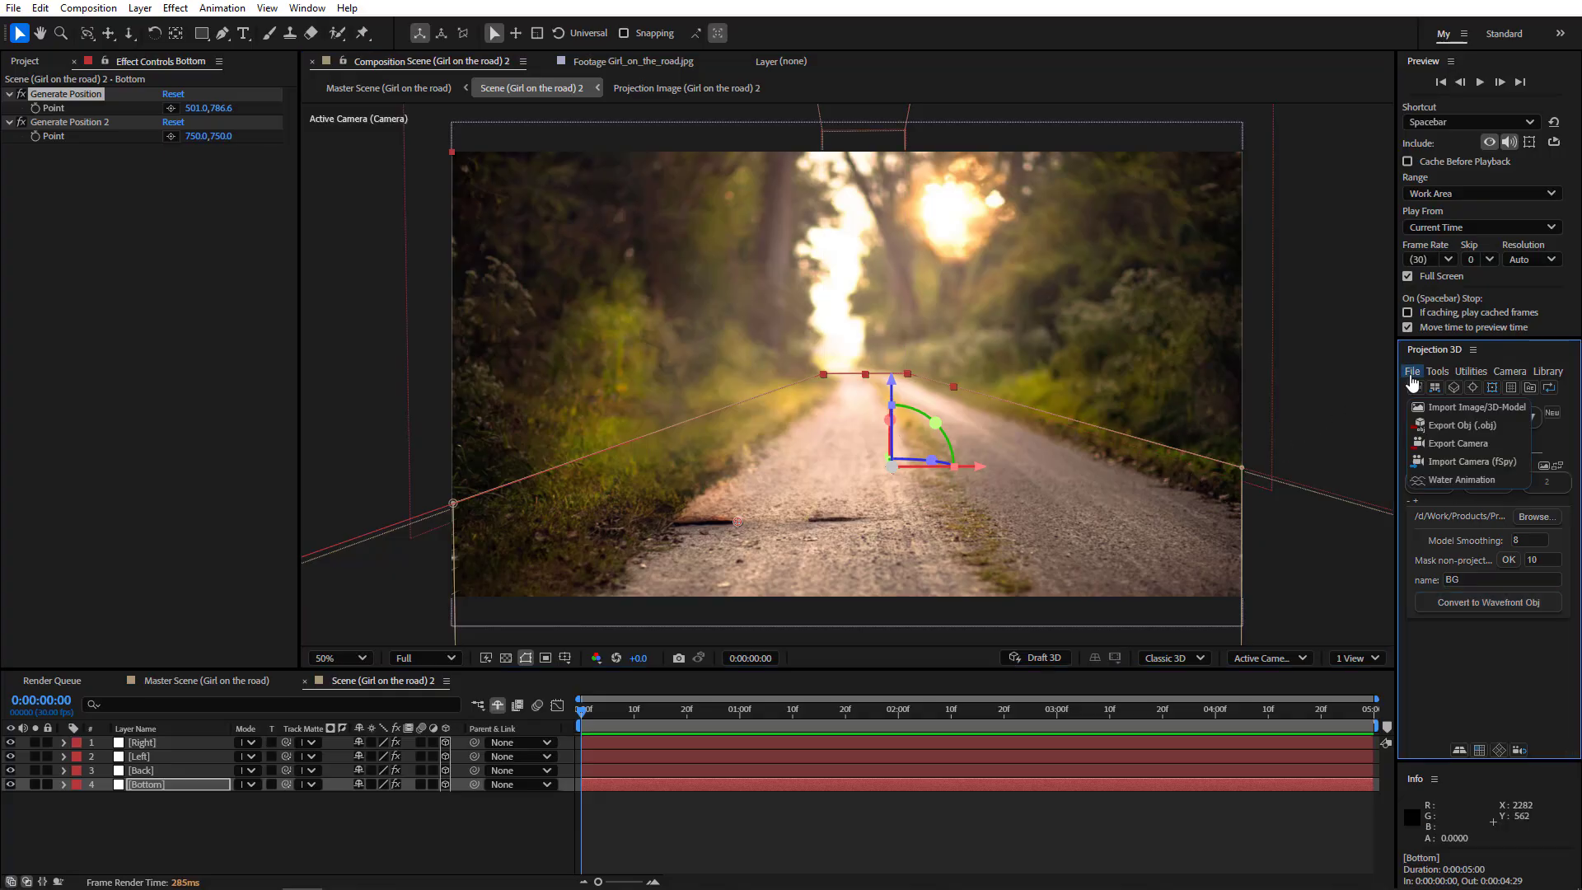
{"action": "left_click", "coordinate": [1456, 403]}
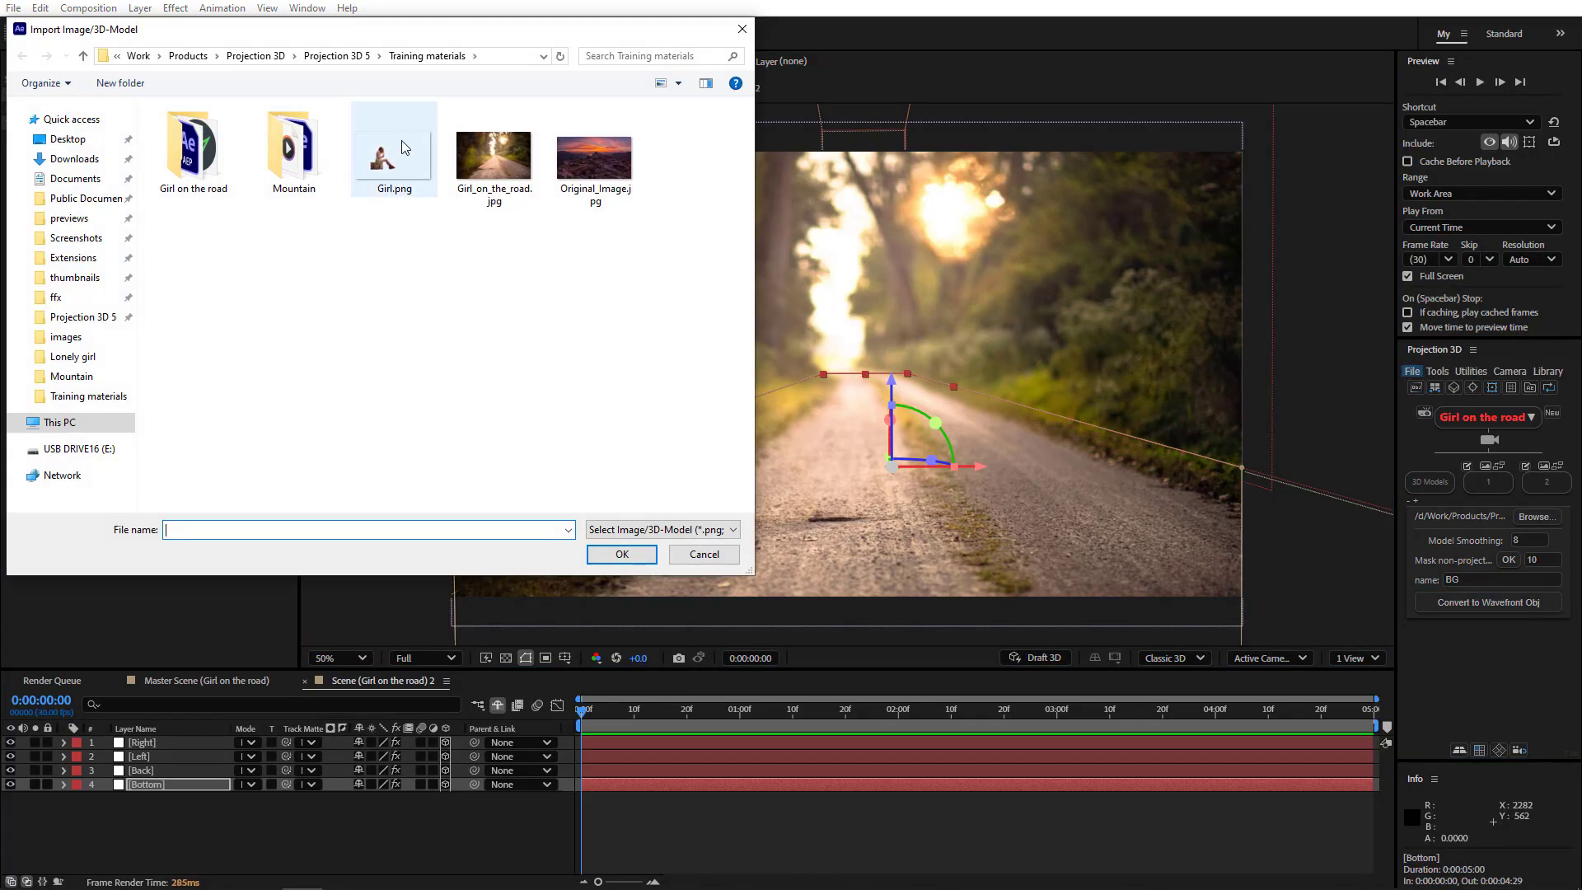
{"action": "left_click", "coordinate": [387, 164]}
{"action": "double_click", "coordinate": [387, 168]}
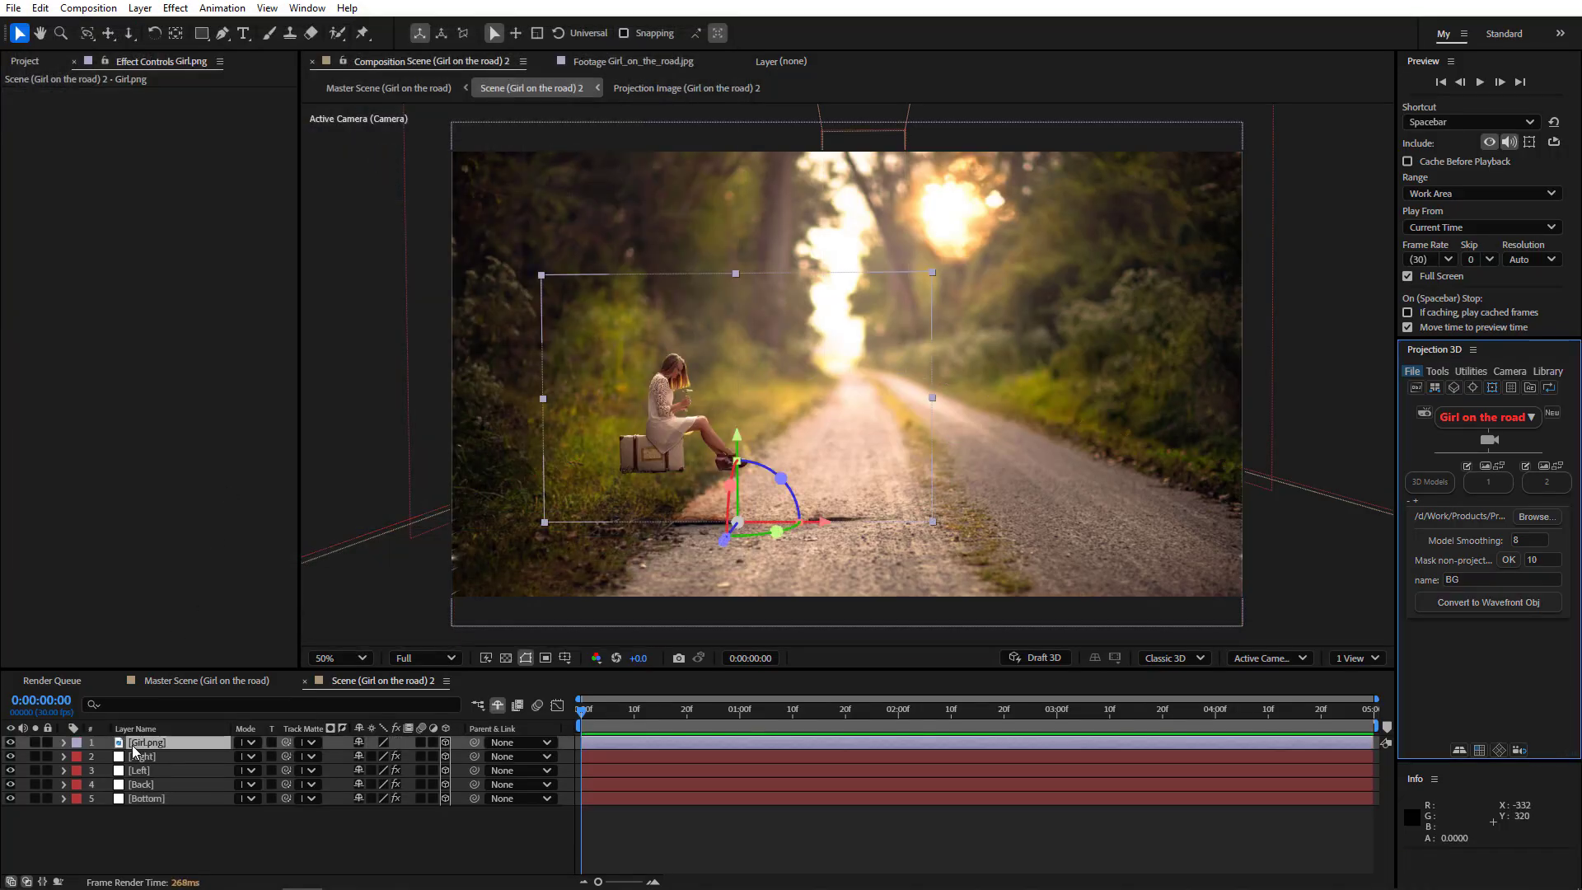
Move Girl.png's anchor point to the base of her suitcase.
{"action": "double_click", "coordinate": [145, 742]}
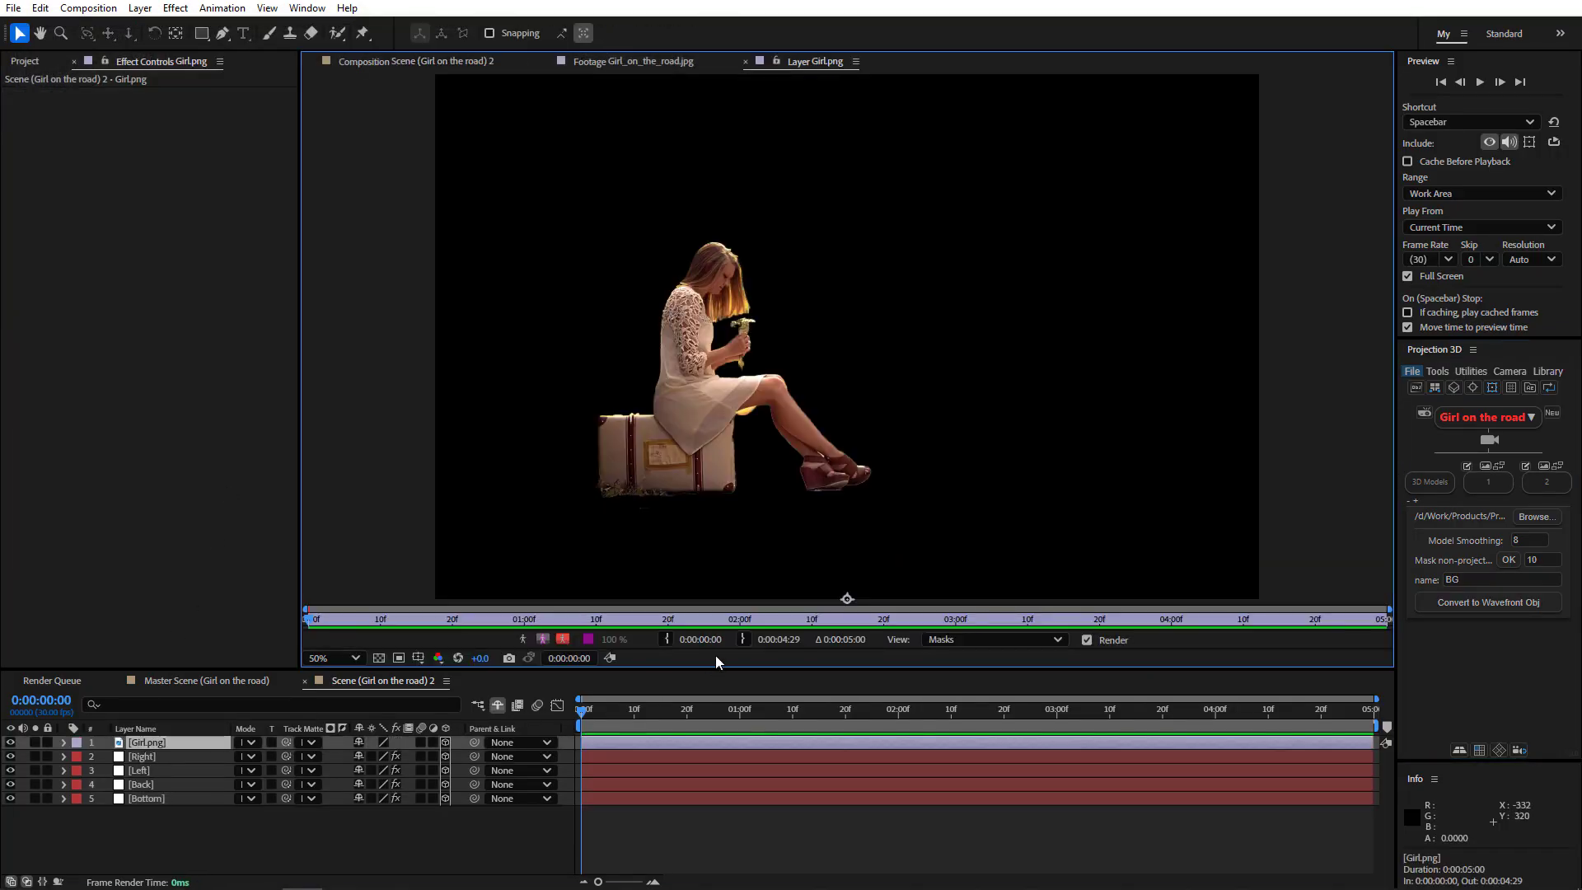
{"action": "left_click_drag", "start_coordinate": [847, 599], "coordinate": [733, 491]}
{"action": "left_click", "coordinate": [374, 59]}
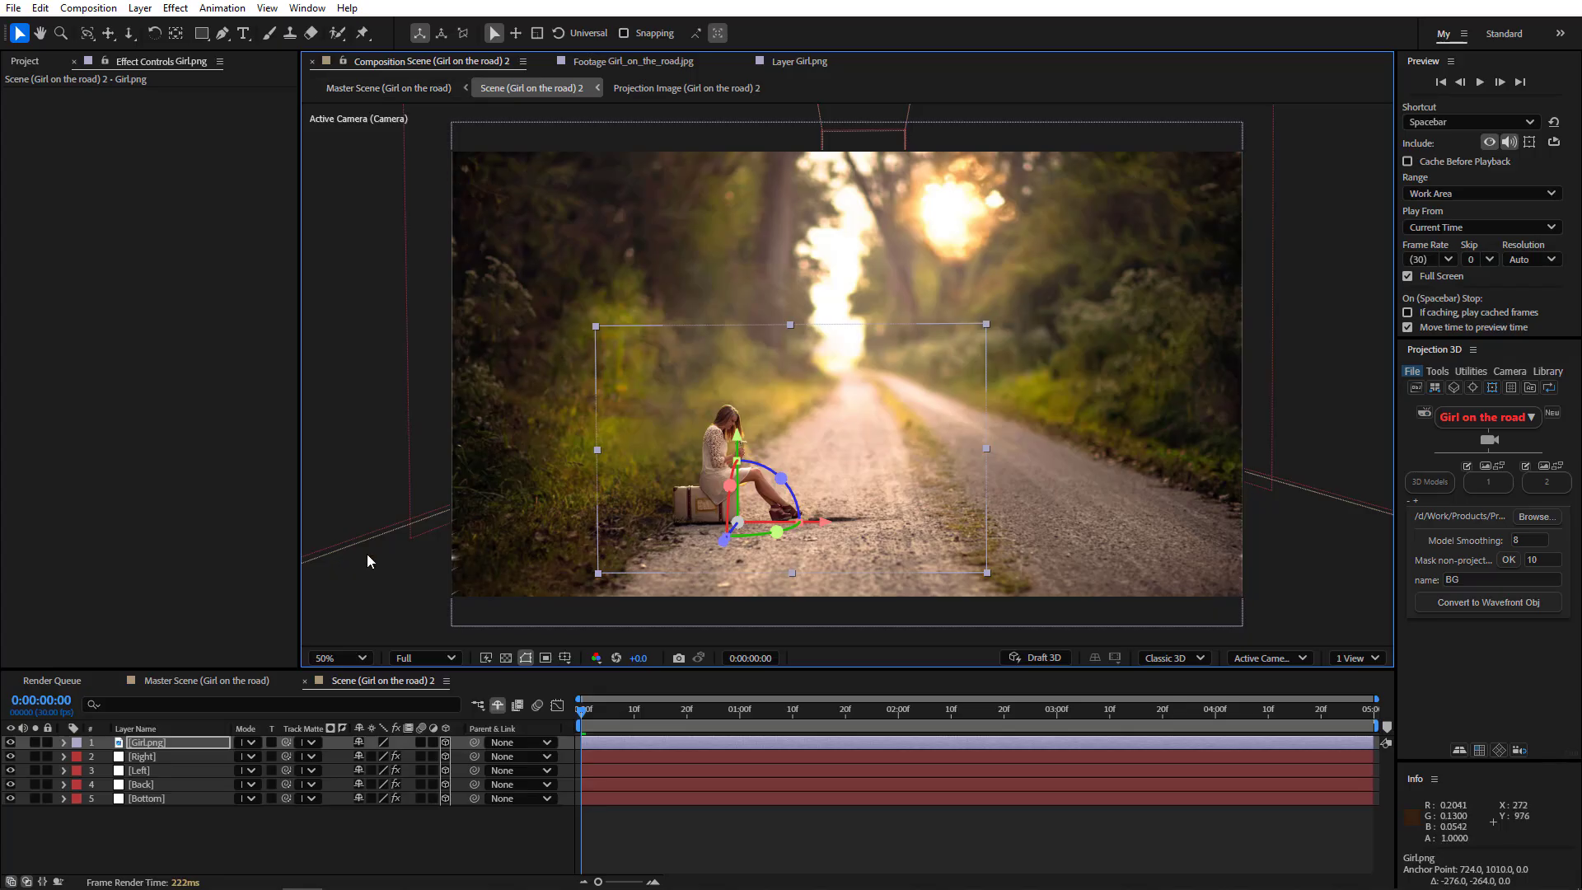
Scale the Girl.png layer to 103% and zoom the viewer back to Fit.
{"action": "left_click", "coordinate": [195, 739]}
{"action": "key", "text": "s"}
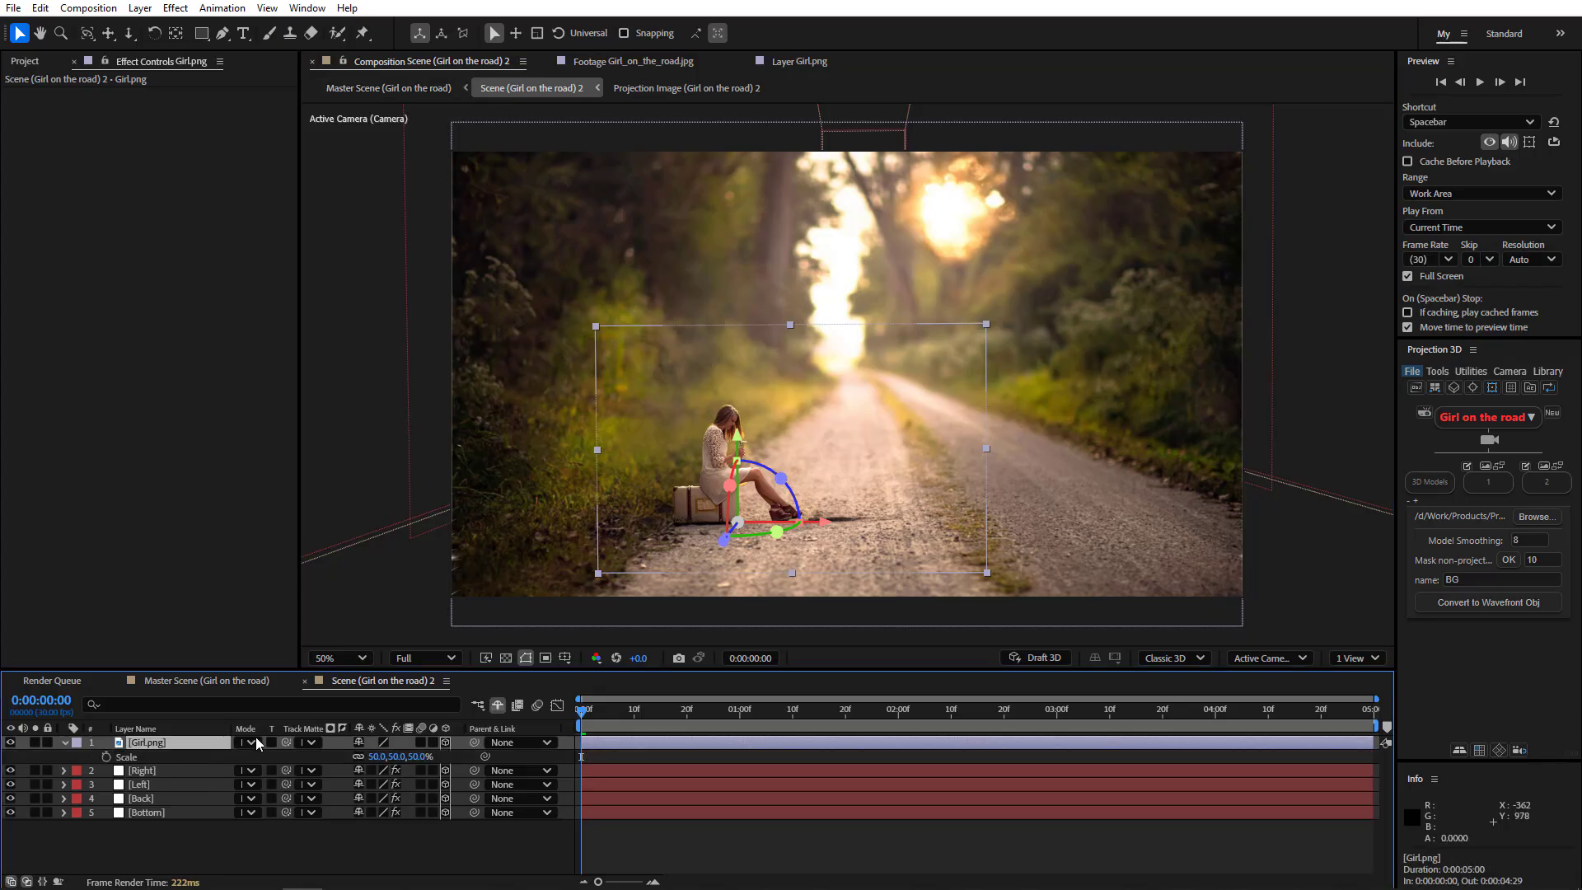
{"action": "mouse_move", "coordinate": [376, 756]}
{"action": "left_mouse_down"}
{"action": "mouse_move", "coordinate": [416, 752]}
{"action": "mouse_move", "coordinate": [367, 756]}
{"action": "left_mouse_up"}
{"action": "scroll", "coordinate": [719, 566], "scroll_direction": "up", "scroll_amount": 2}
{"action": "scroll", "coordinate": [719, 575], "scroll_direction": "down", "scroll_amount": 5}
{"action": "scroll", "coordinate": [720, 575], "scroll_direction": "left", "scroll_amount": 2}
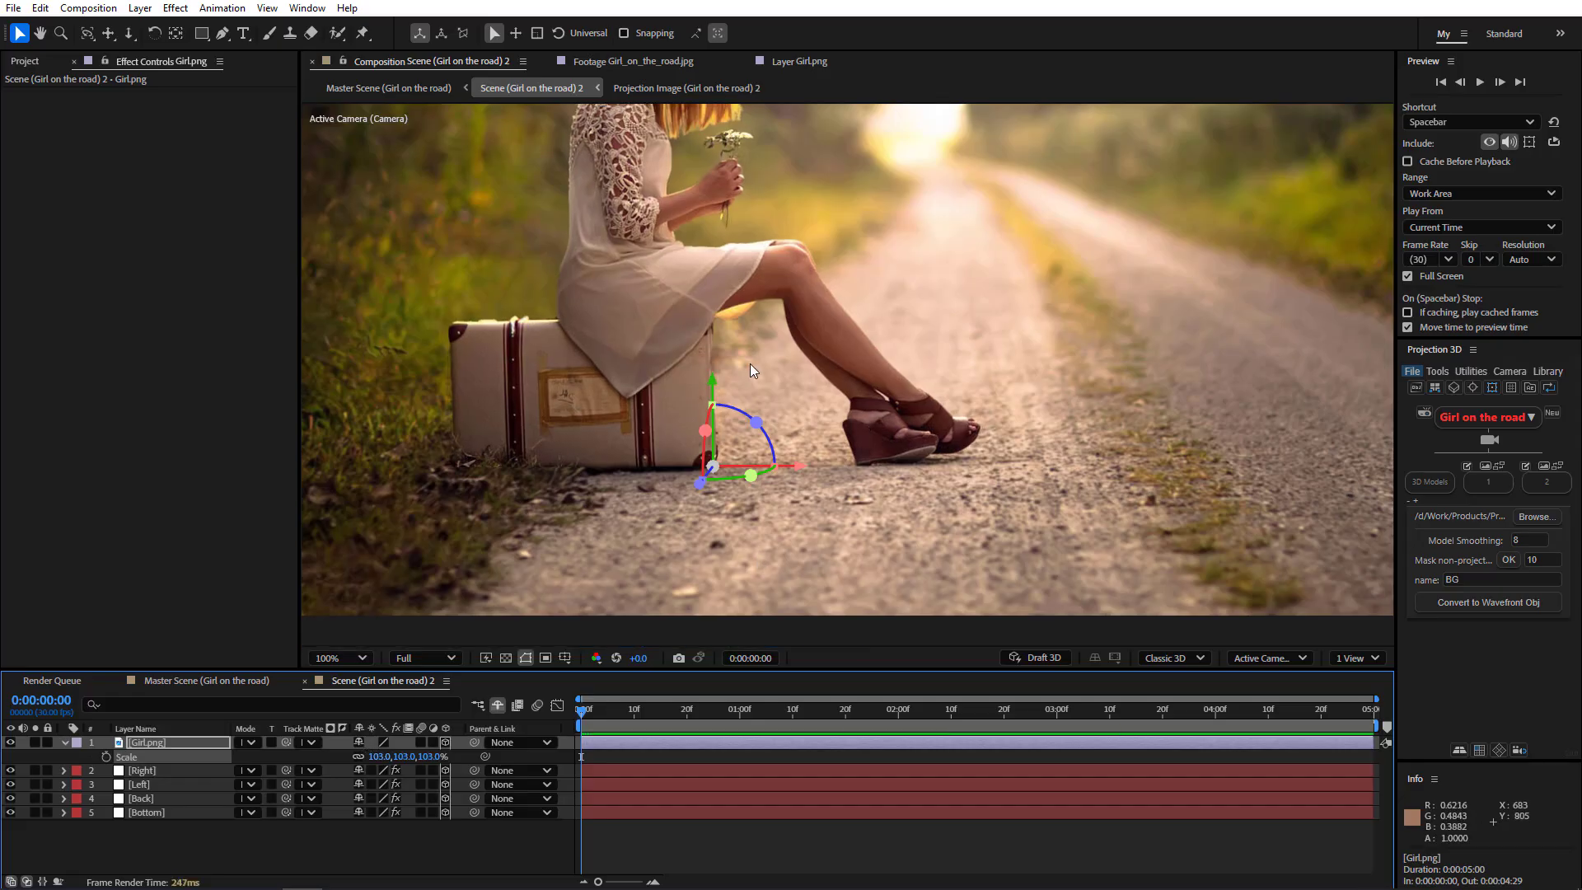
{"action": "key", "text": "comma"}
{"action": "key", "text": "comma"}
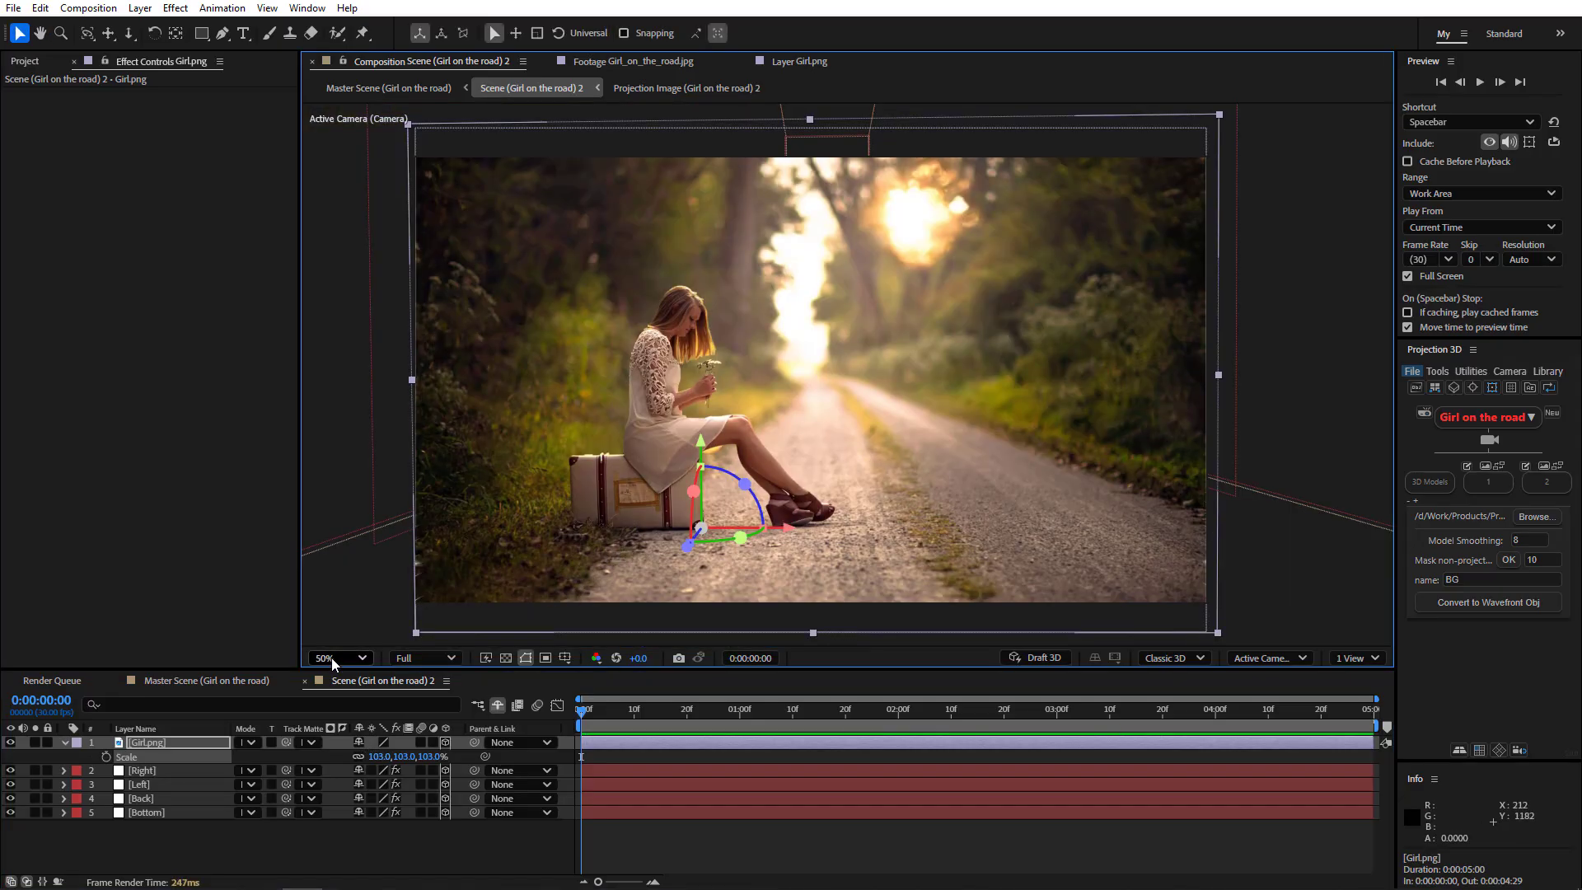
{"action": "left_click", "coordinate": [332, 659]}
Cut Girl.png from the scene comp, paste it into Master Scene, and dolly the camera closer.
{"action": "left_click", "coordinate": [353, 329]}
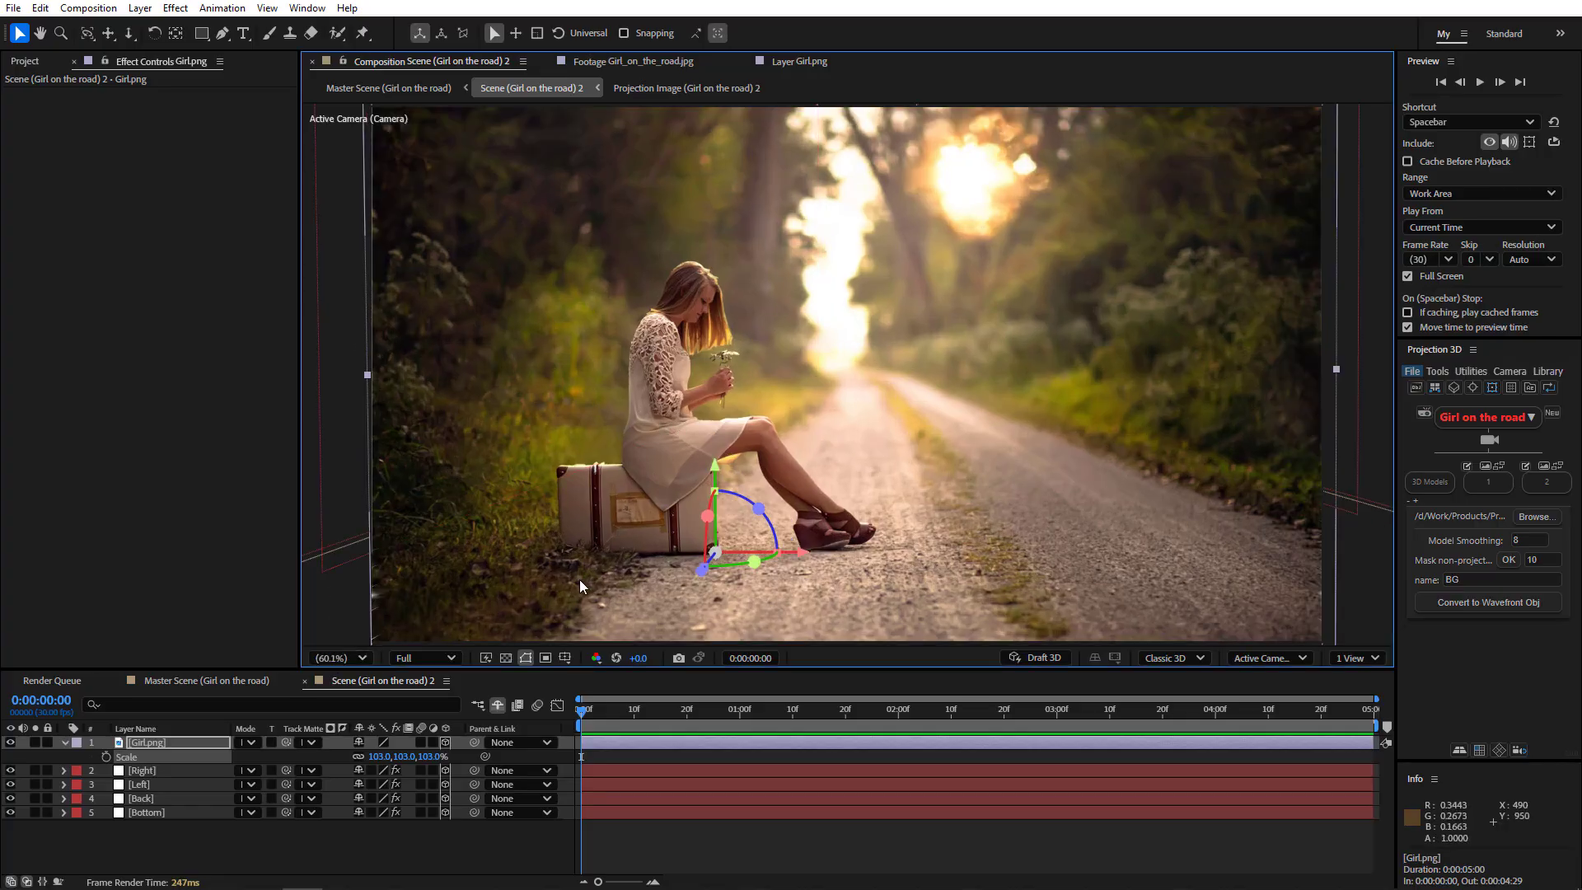
{"action": "left_click", "coordinate": [172, 739]}
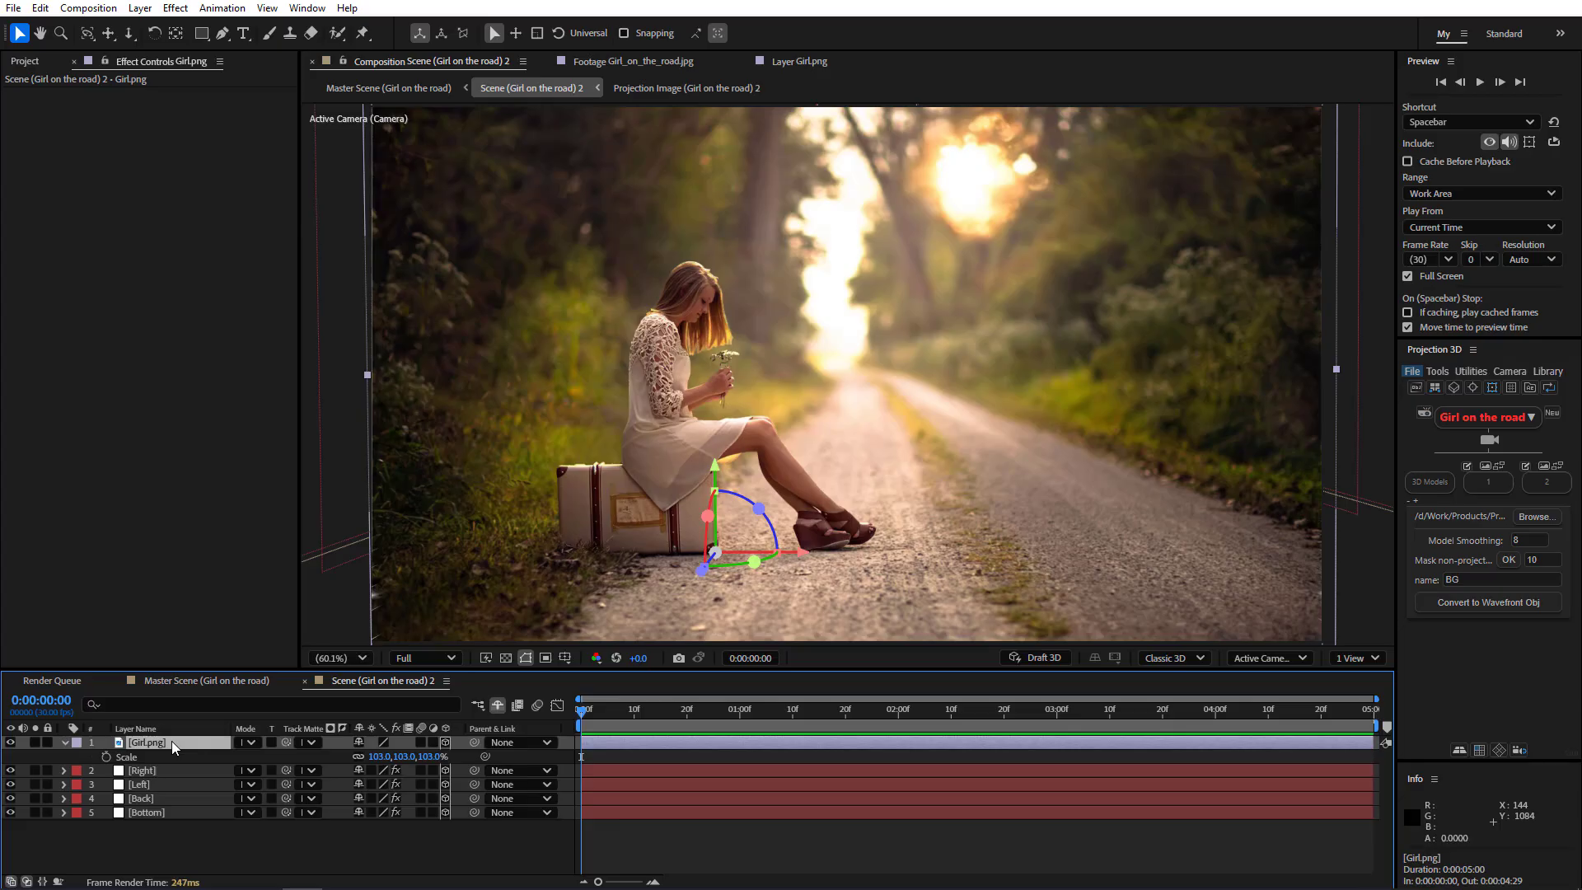
{"action": "key", "text": "ctrl+x"}
{"action": "left_click", "coordinate": [195, 679]}
{"action": "left_click", "coordinate": [195, 825]}
{"action": "key", "text": "ctrl+v"}
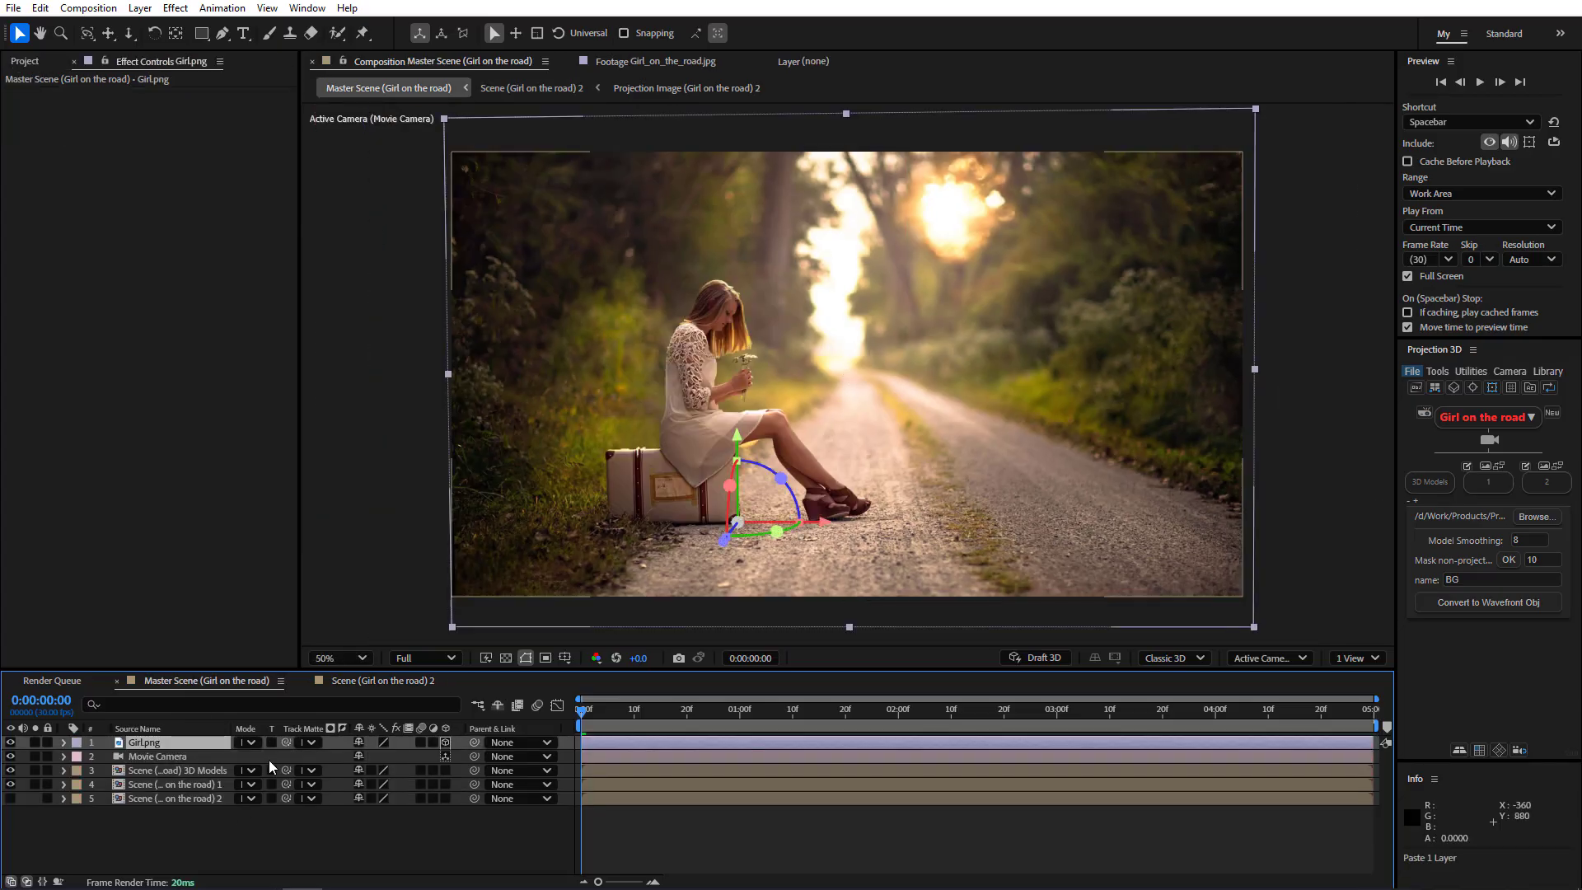
{"action": "left_click_drag", "start_coordinate": [921, 412], "coordinate": [980, 378]}
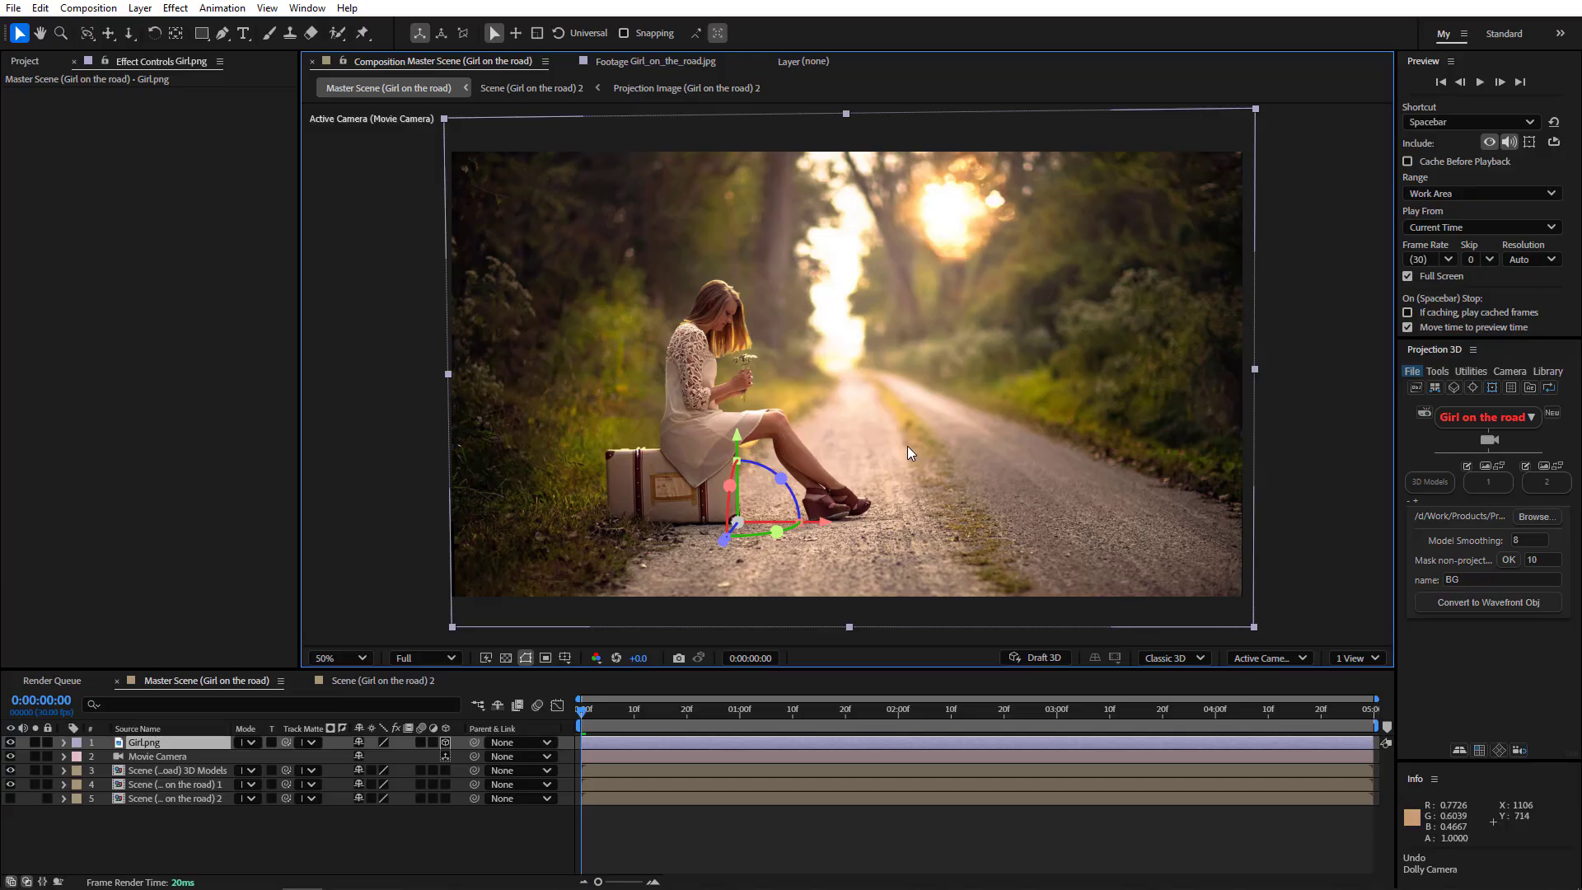
Set starting keyframes for the Movie Camera's Position and Point of Interest at 0.
{"action": "left_click", "coordinate": [180, 755]}
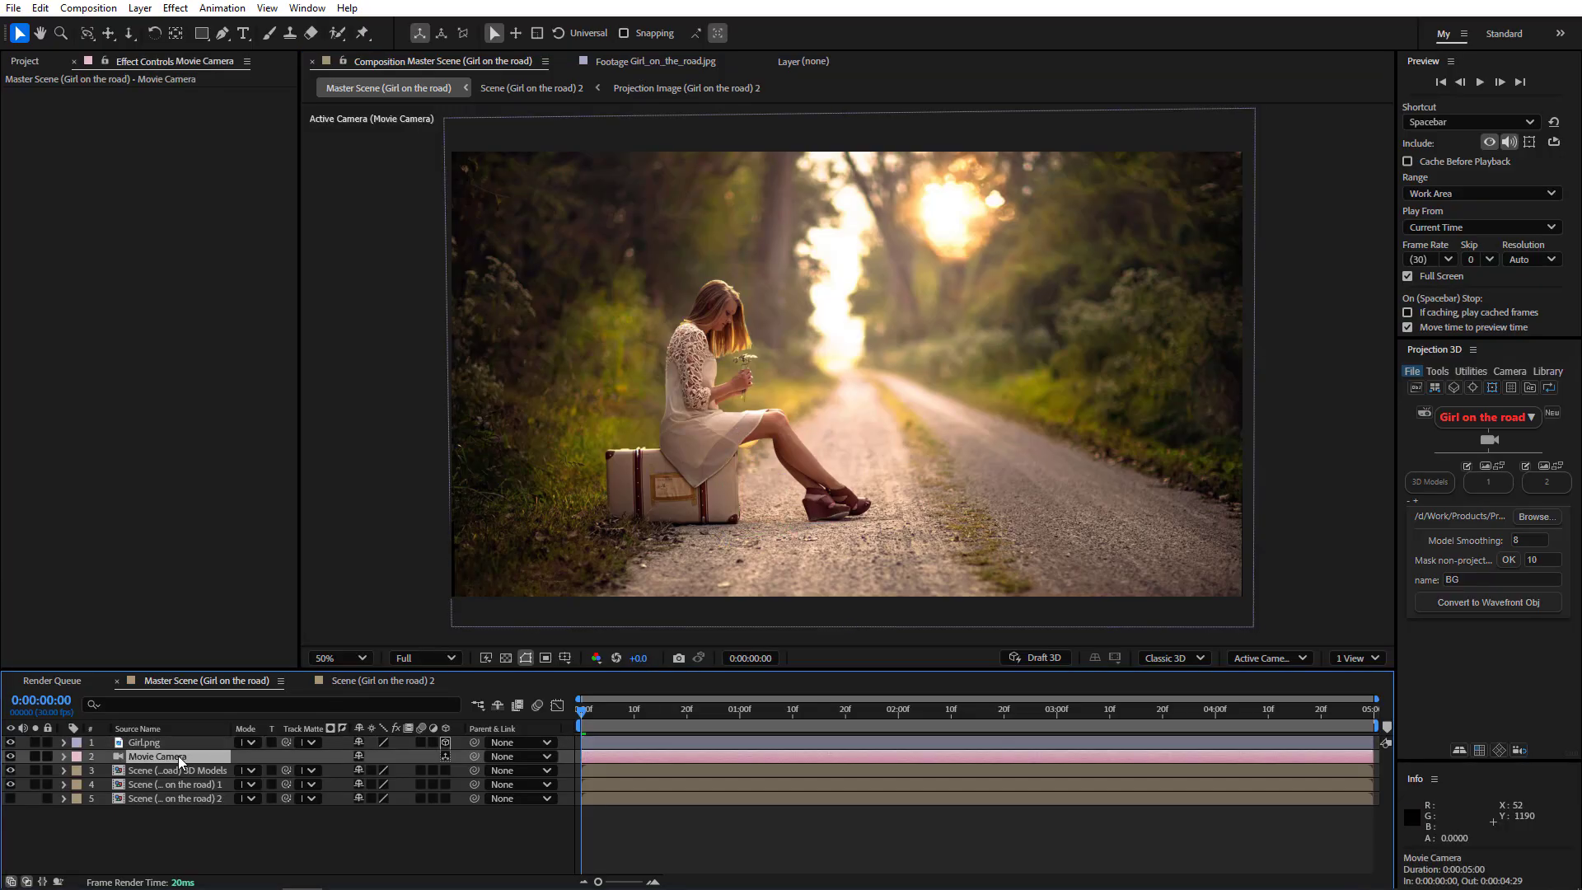
{"action": "key", "text": "p"}
{"action": "left_click", "coordinate": [108, 771]}
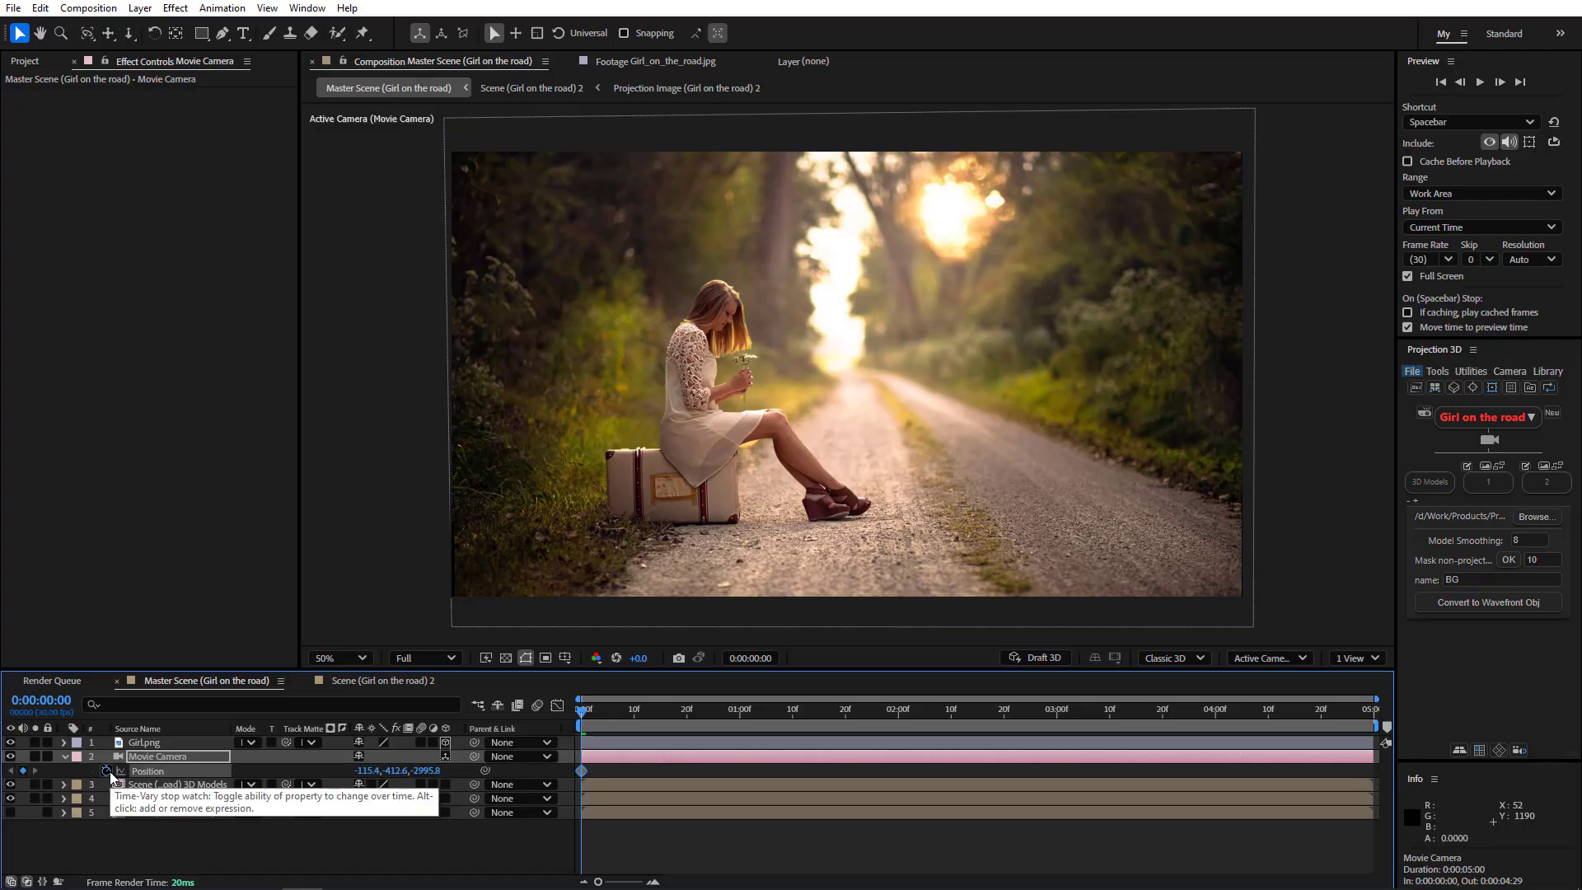
{"action": "key", "text": "shift+a"}
{"action": "left_click", "coordinate": [106, 771]}
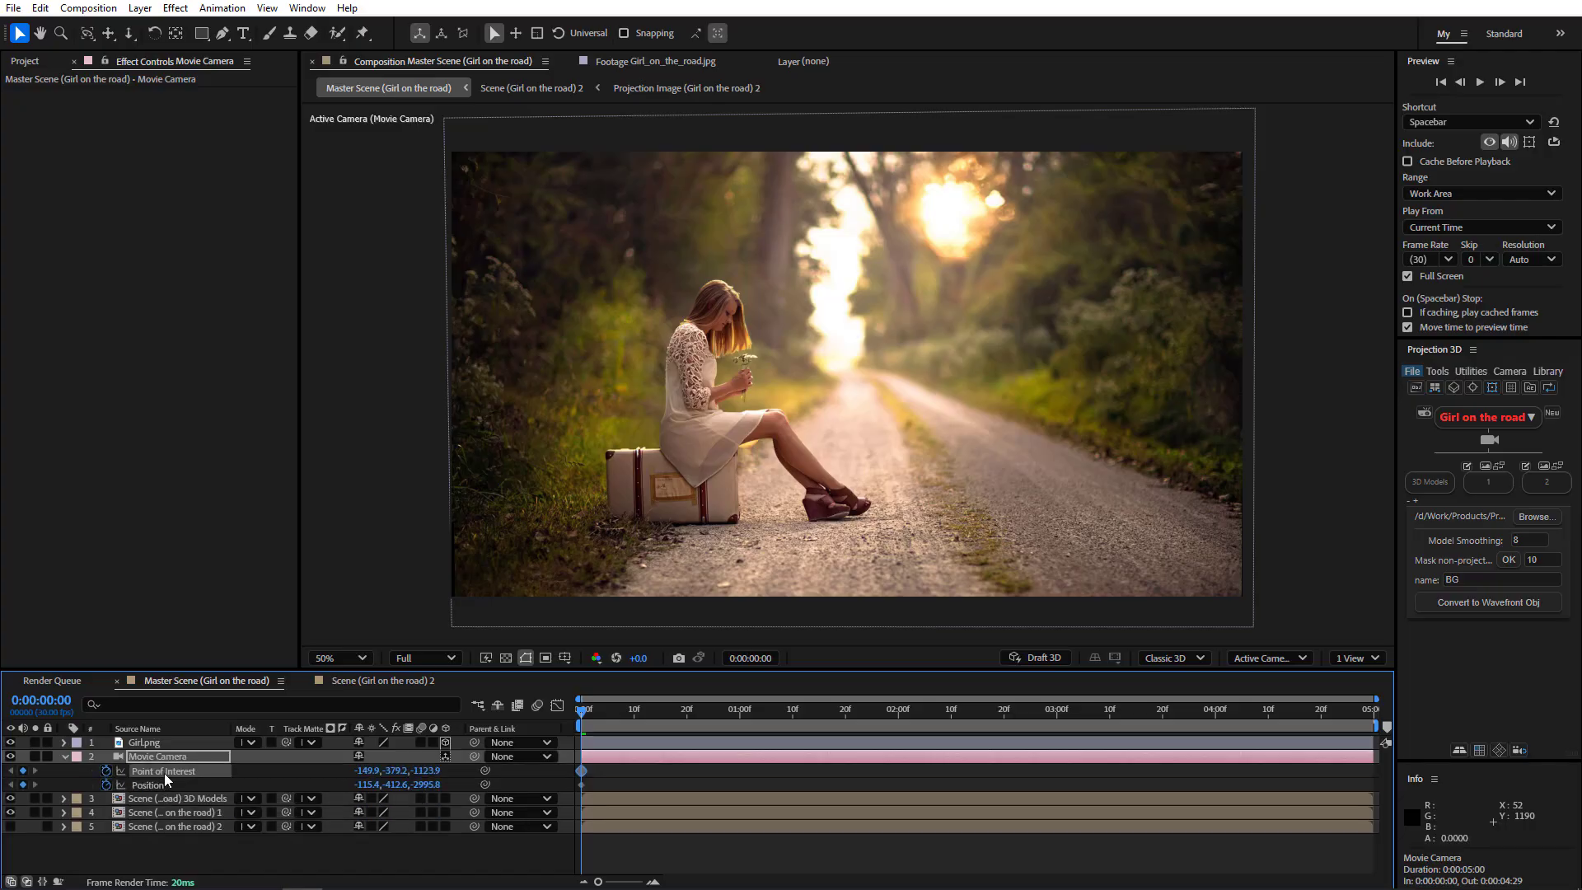
Trim the composition to a 3-second work area and dolly the camera in close at 03:00.
{"action": "left_click", "coordinate": [1055, 718]}
{"action": "left_click_drag", "start_coordinate": [1374, 724], "coordinate": [1061, 725]}
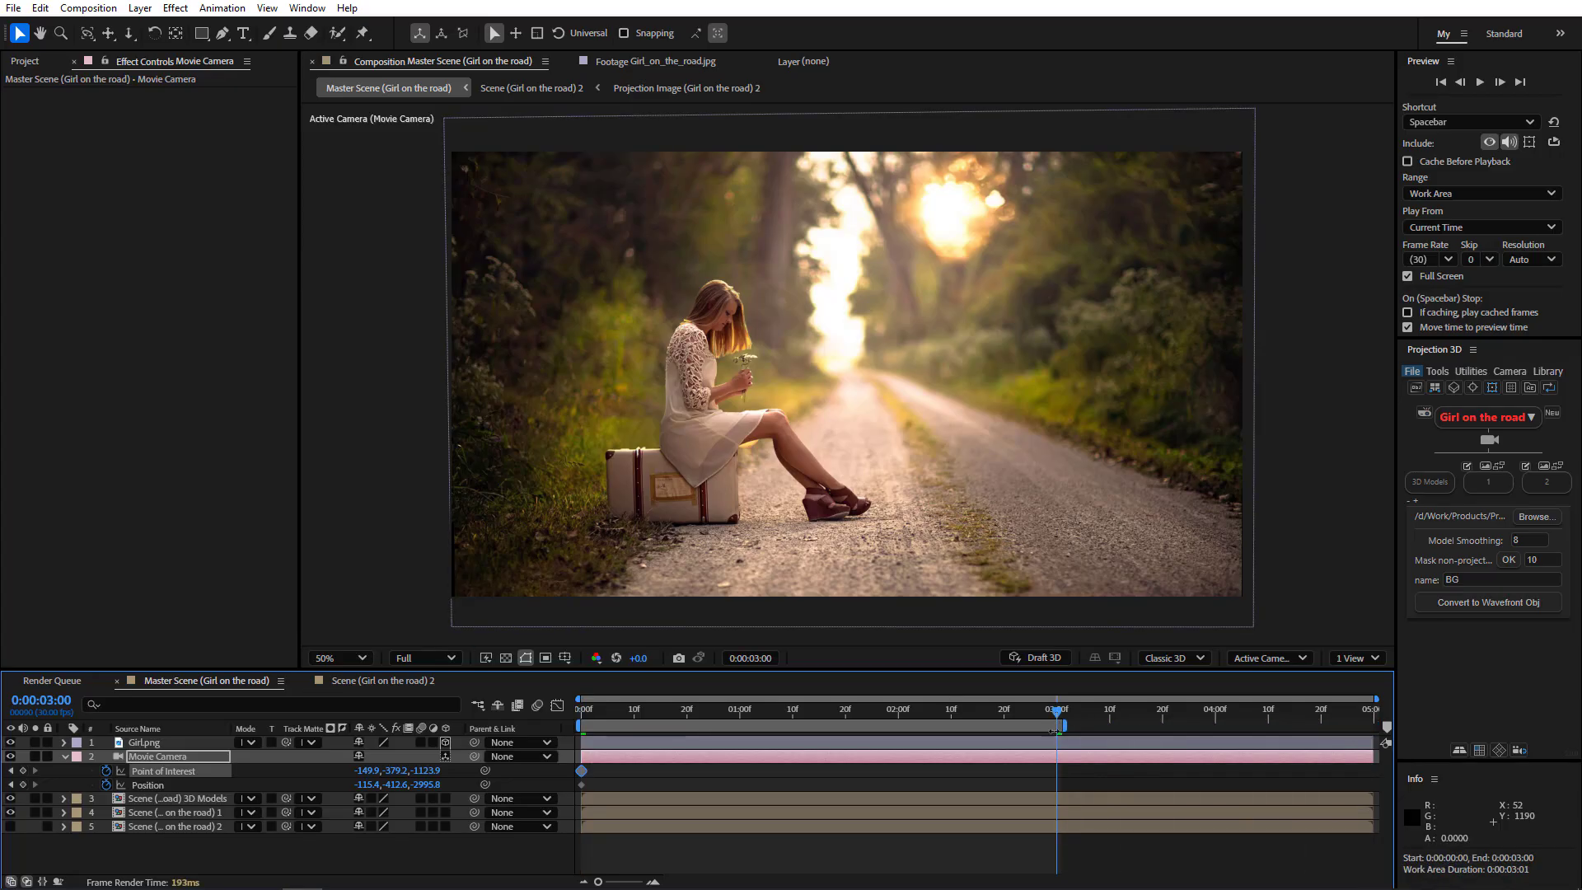
{"action": "right_click", "coordinate": [1036, 730]}
{"action": "left_click", "coordinate": [1070, 779]}
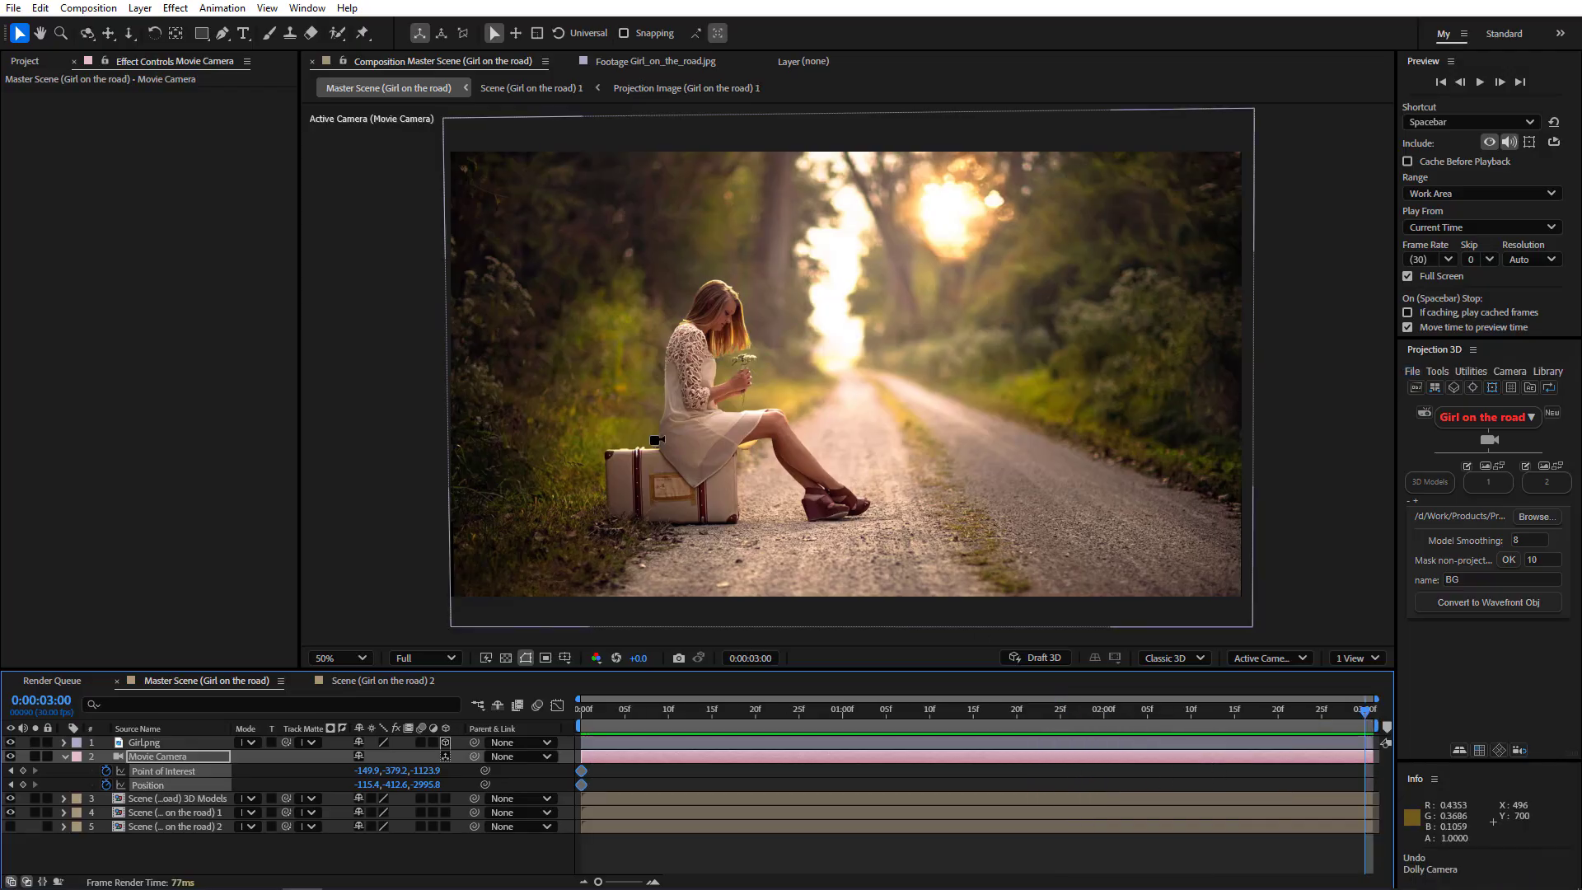
{"action": "left_click_drag", "start_coordinate": [804, 487], "coordinate": [793, 349]}
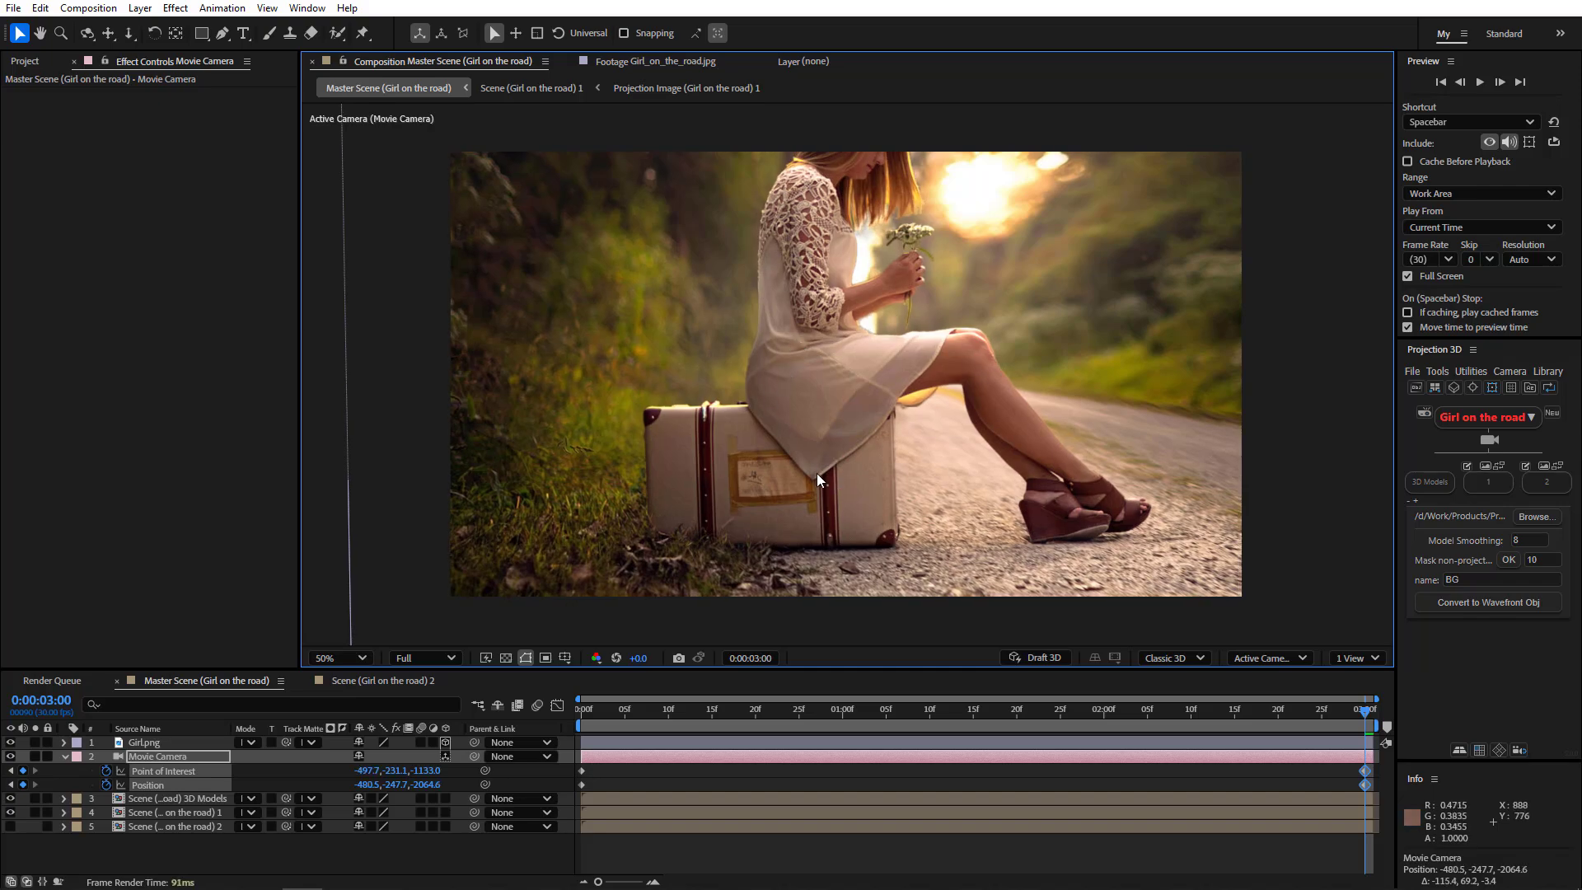
{"action": "left_click_drag", "start_coordinate": [631, 713], "coordinate": [585, 716]}
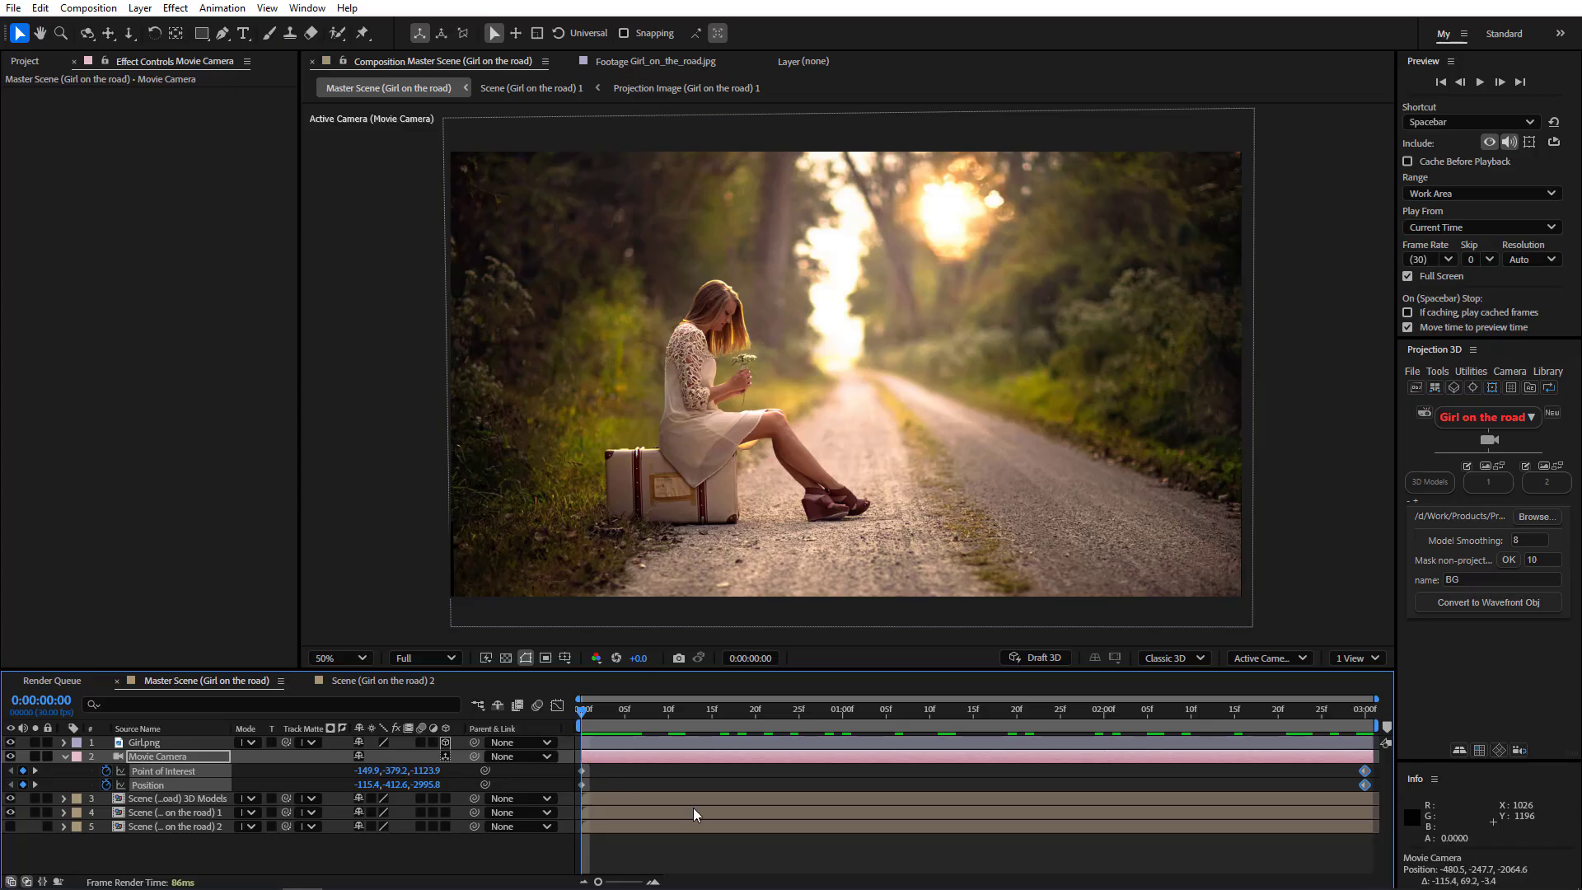
Select all Movie Camera keyframes, apply Time-Reverse Keyframes, and play back the result.
{"action": "left_click", "coordinate": [590, 770]}
{"action": "left_click_drag", "start_coordinate": [591, 767], "coordinate": [577, 791]}
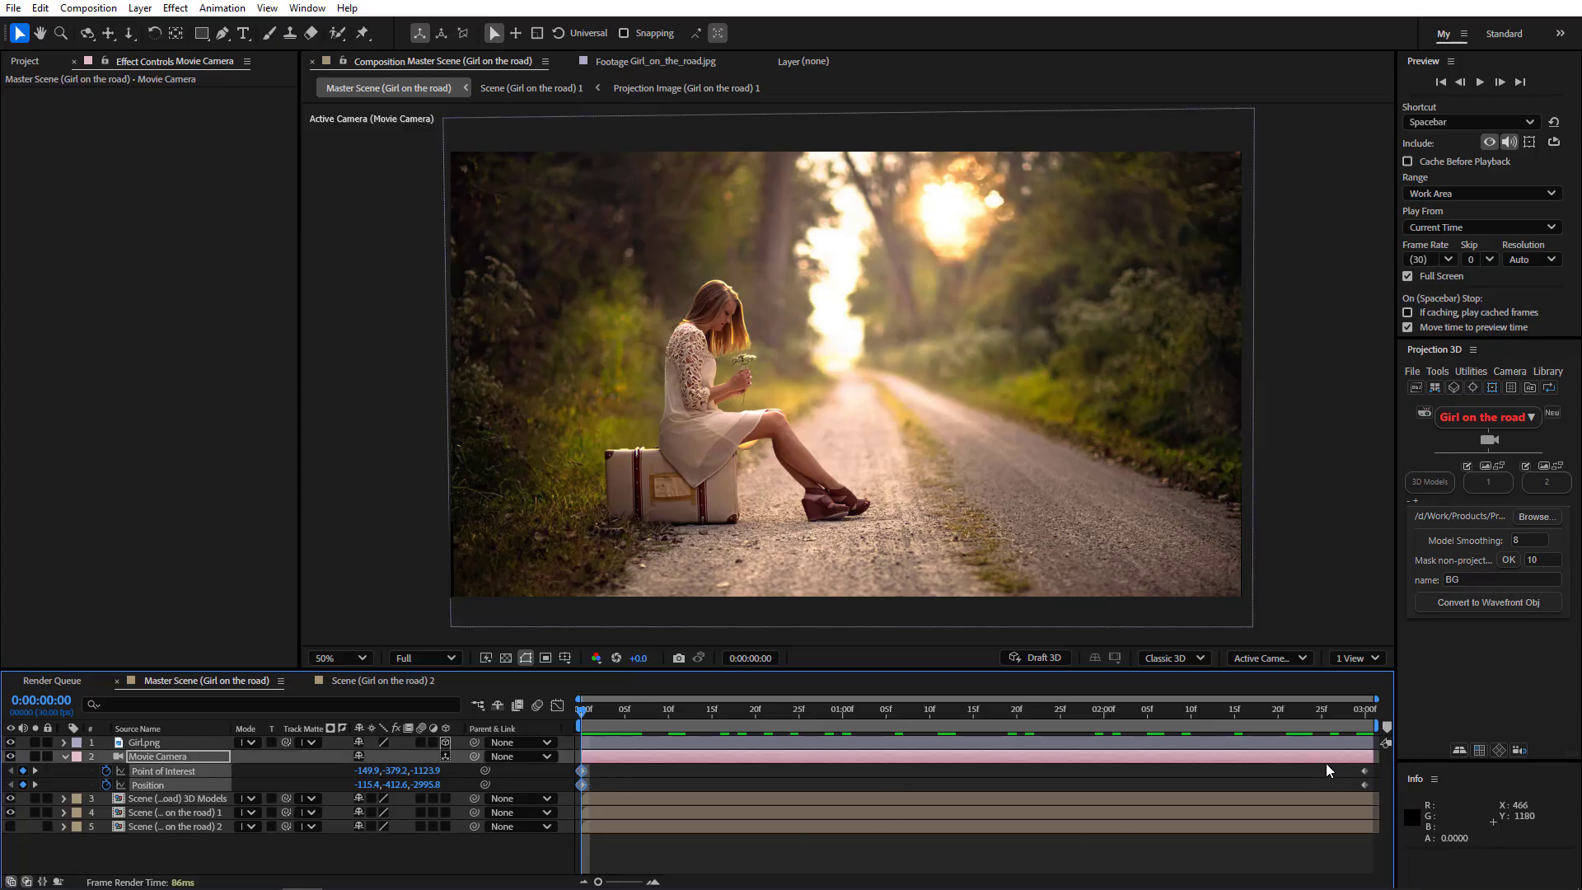
{"action": "left_click_drag", "start_coordinate": [1368, 792], "coordinate": [1366, 792]}
{"action": "right_click", "coordinate": [1364, 785]}
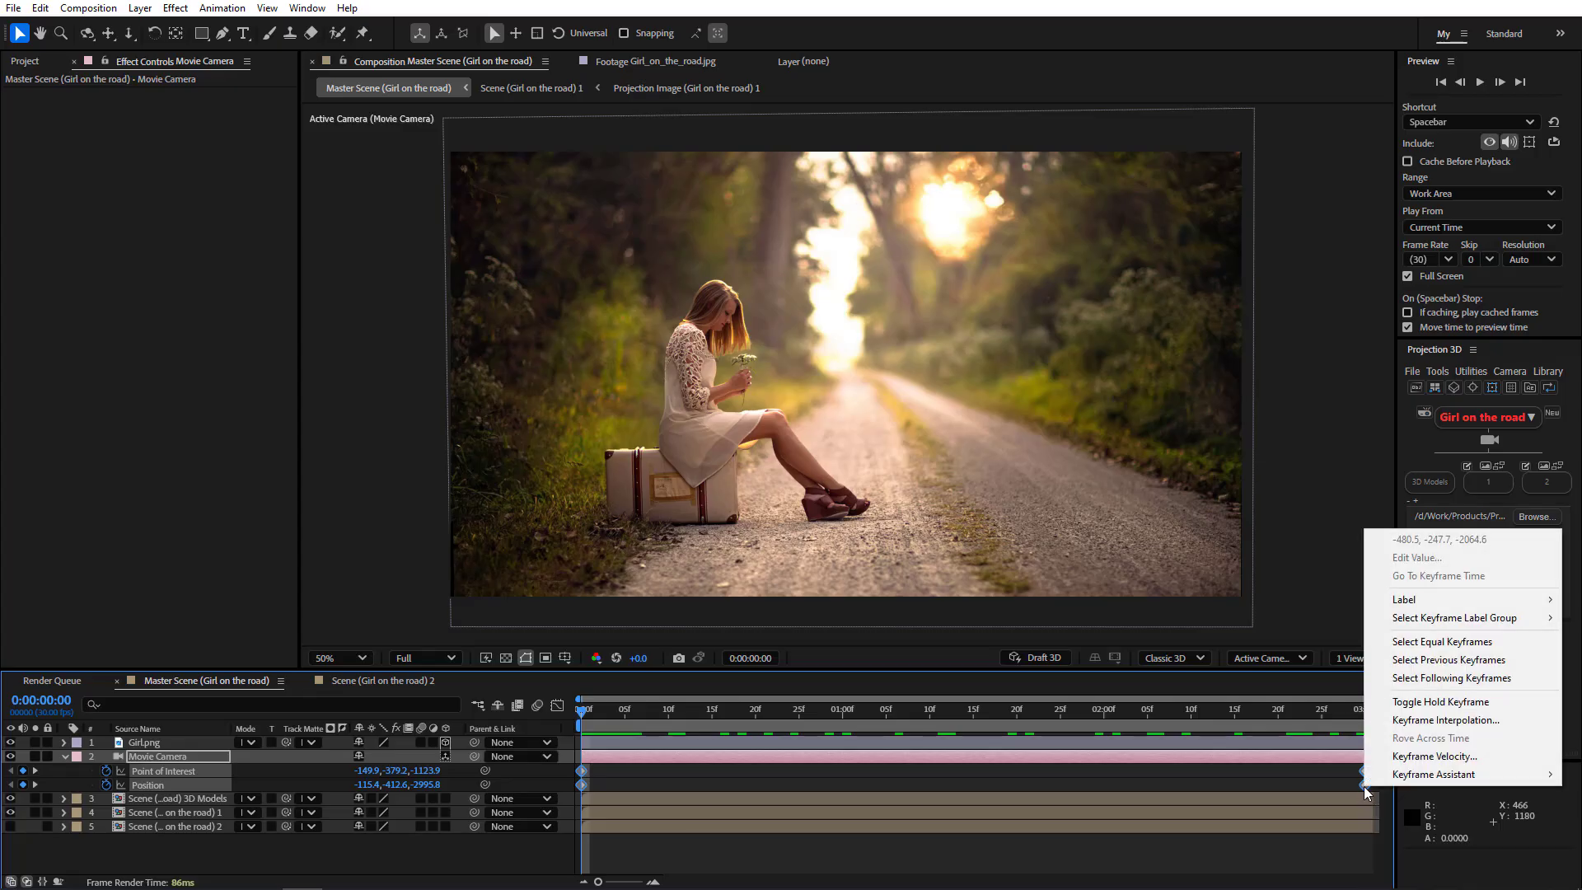
{"action": "mouse_move", "coordinate": [1392, 781]}
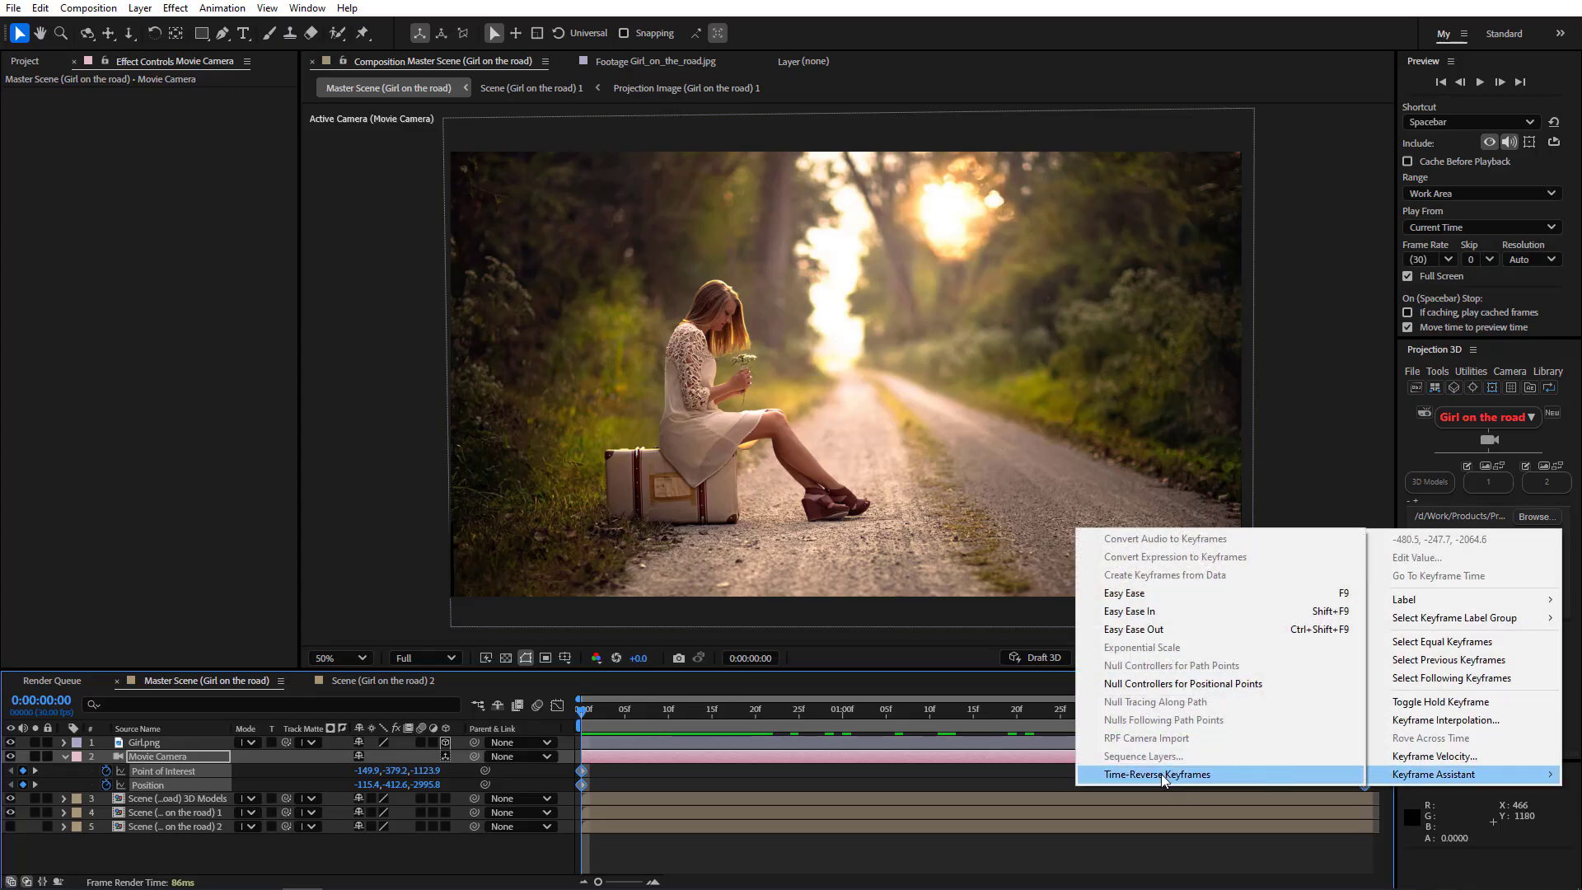
{"action": "left_click", "coordinate": [1195, 774]}
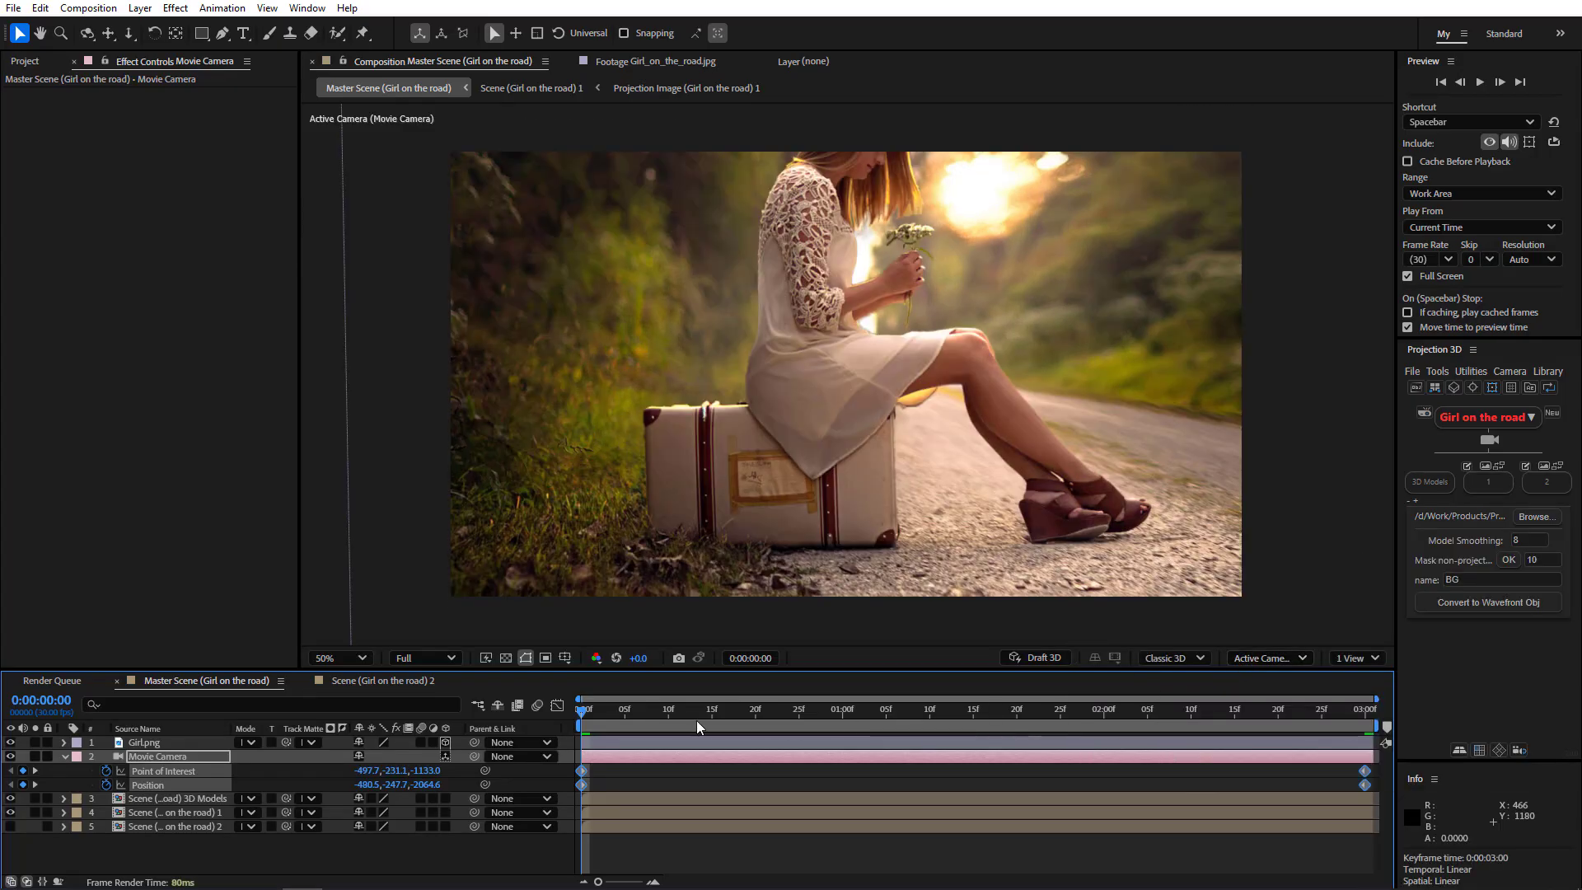
{"action": "key", "text": "space"}
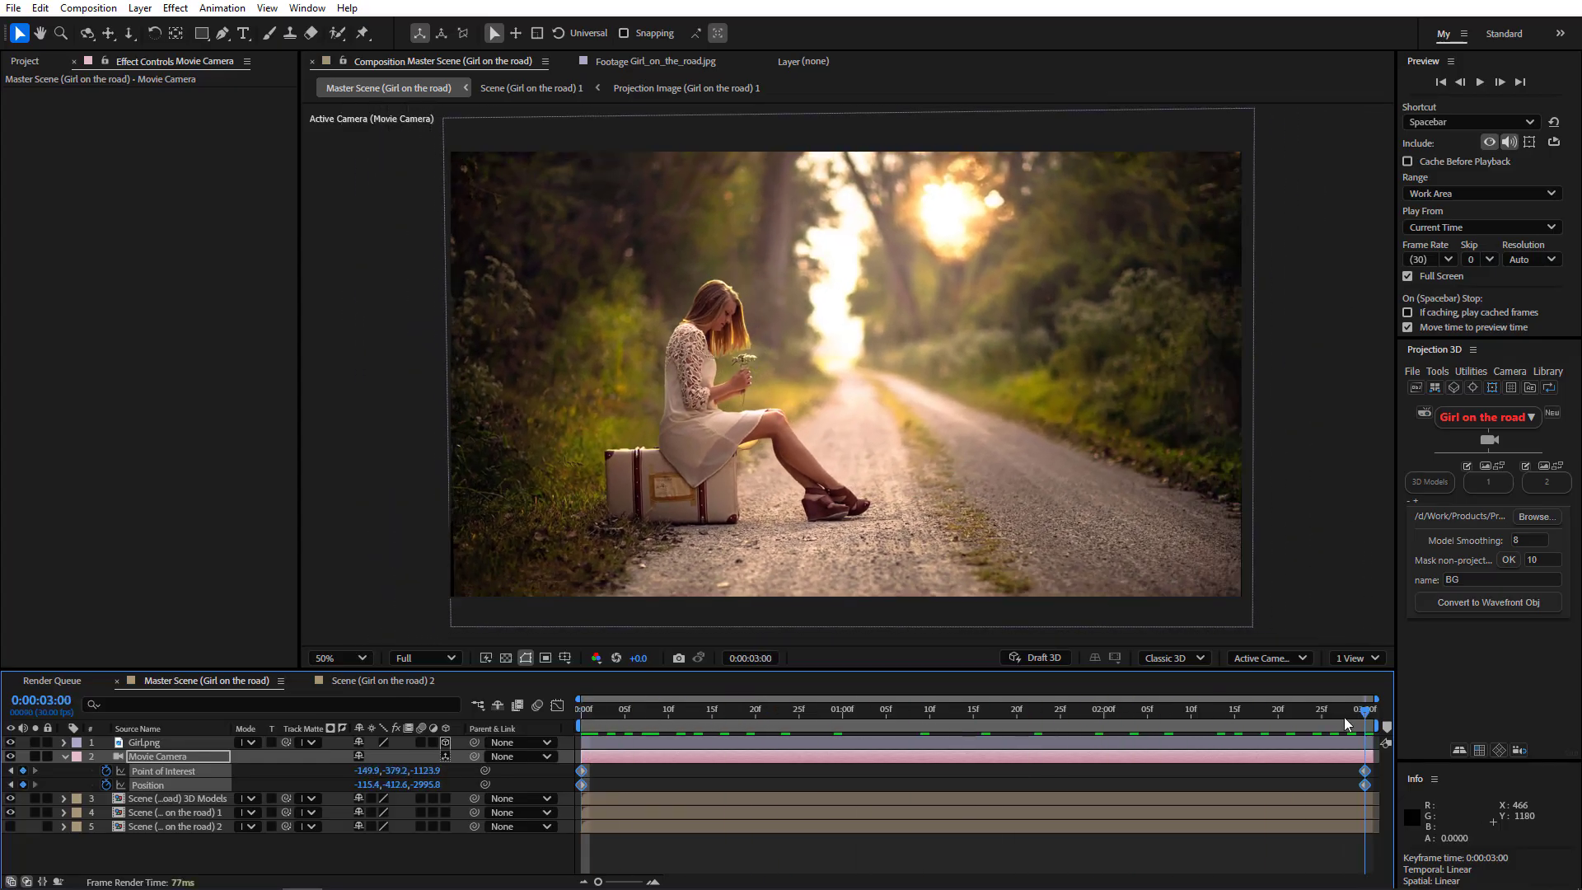
{"action": "left_click", "coordinate": [702, 532]}
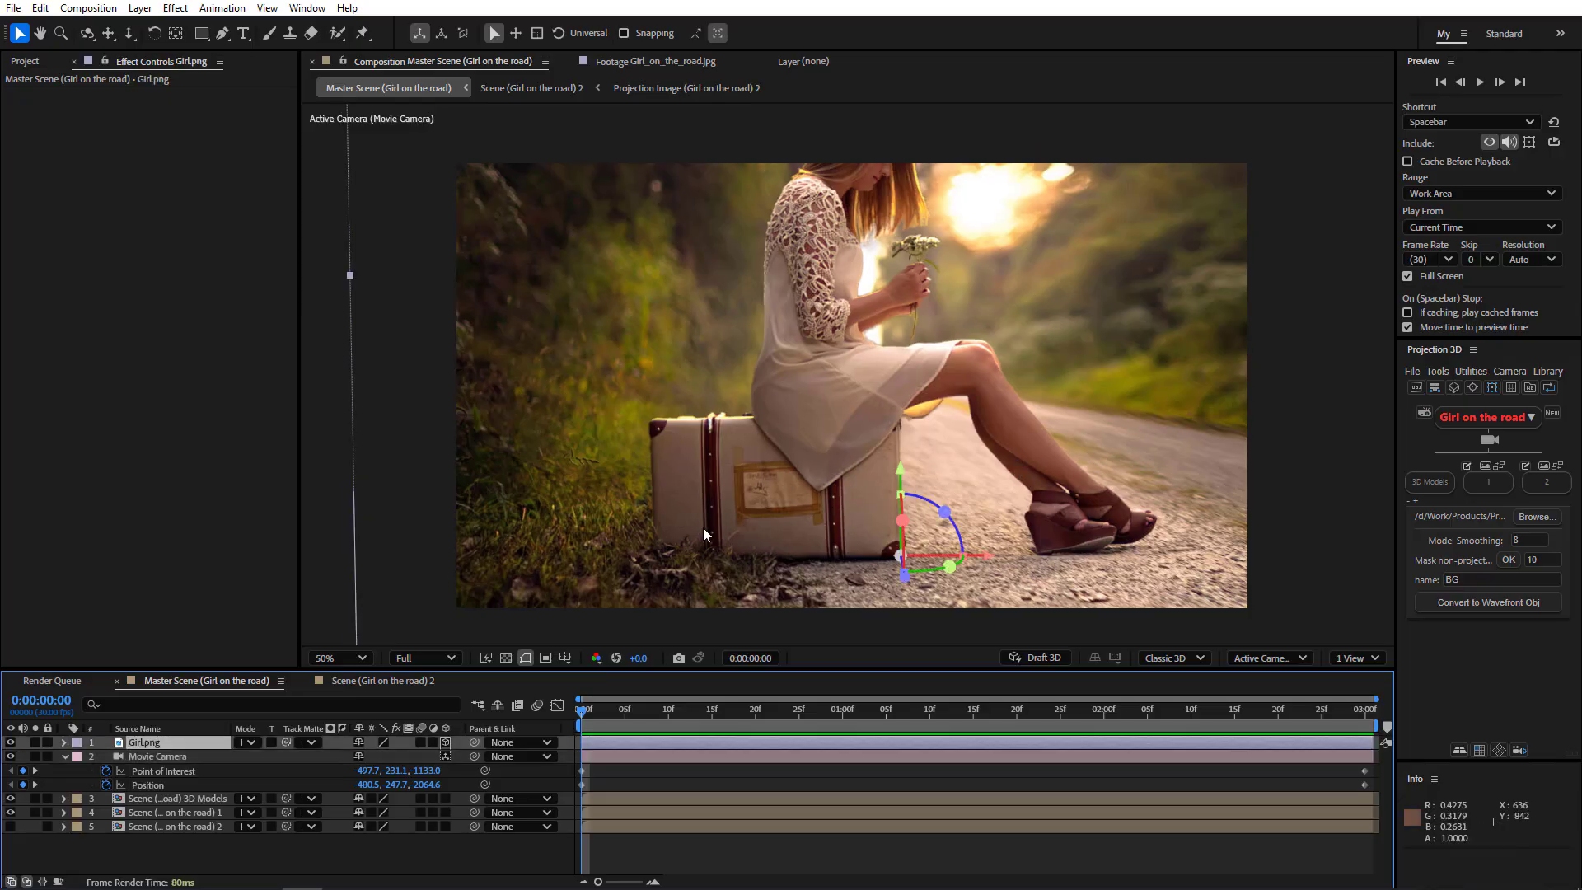
{"action": "left_click", "coordinate": [331, 655]}
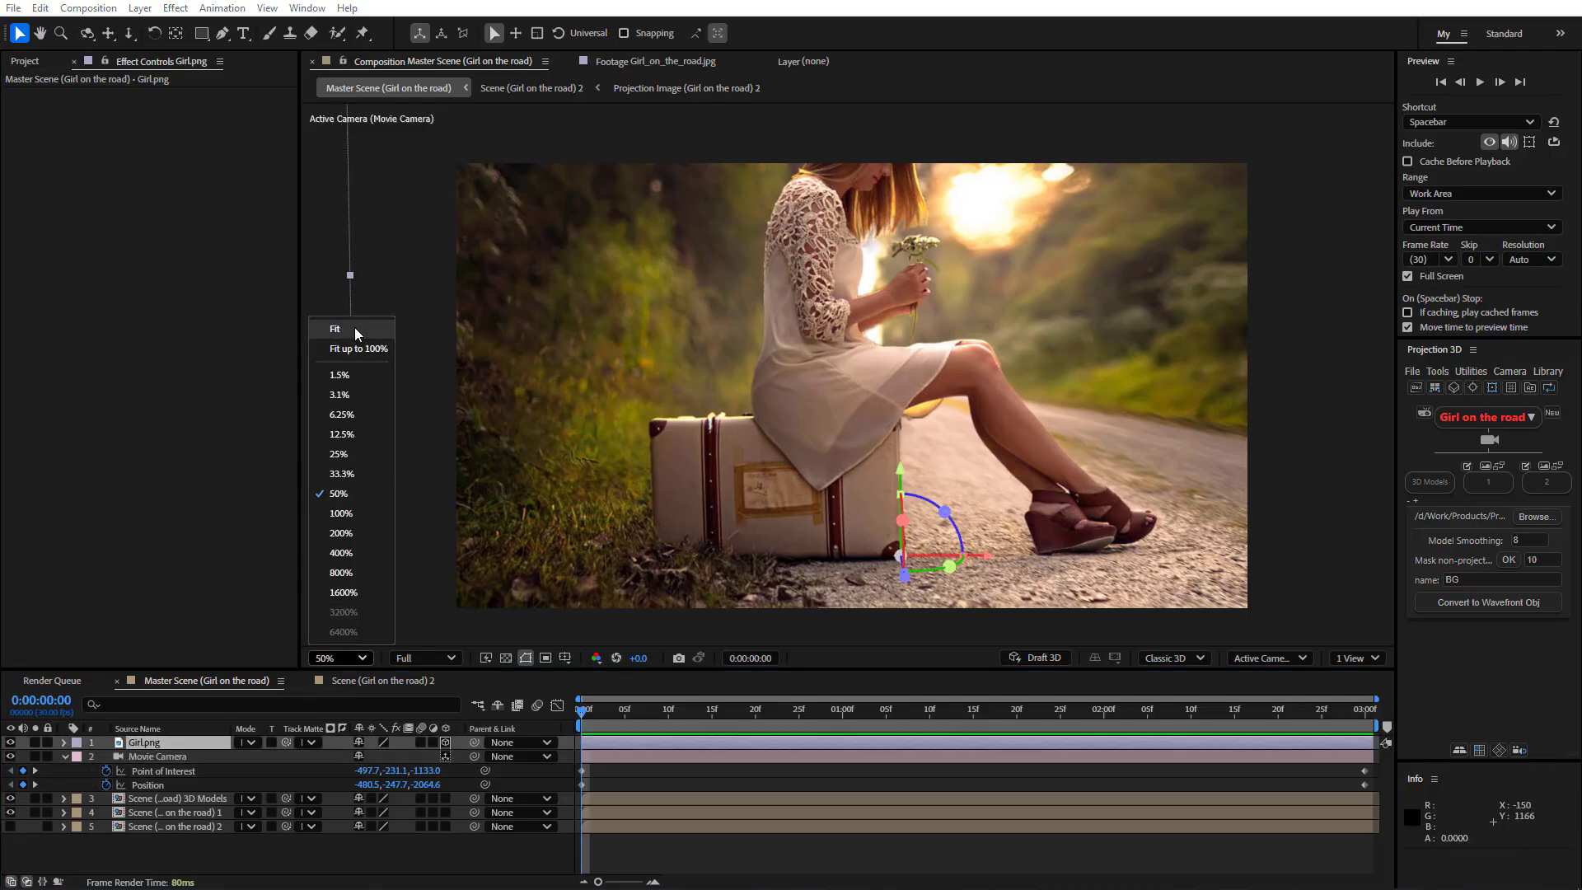
{"action": "left_click", "coordinate": [354, 327]}
{"action": "key", "text": "space"}
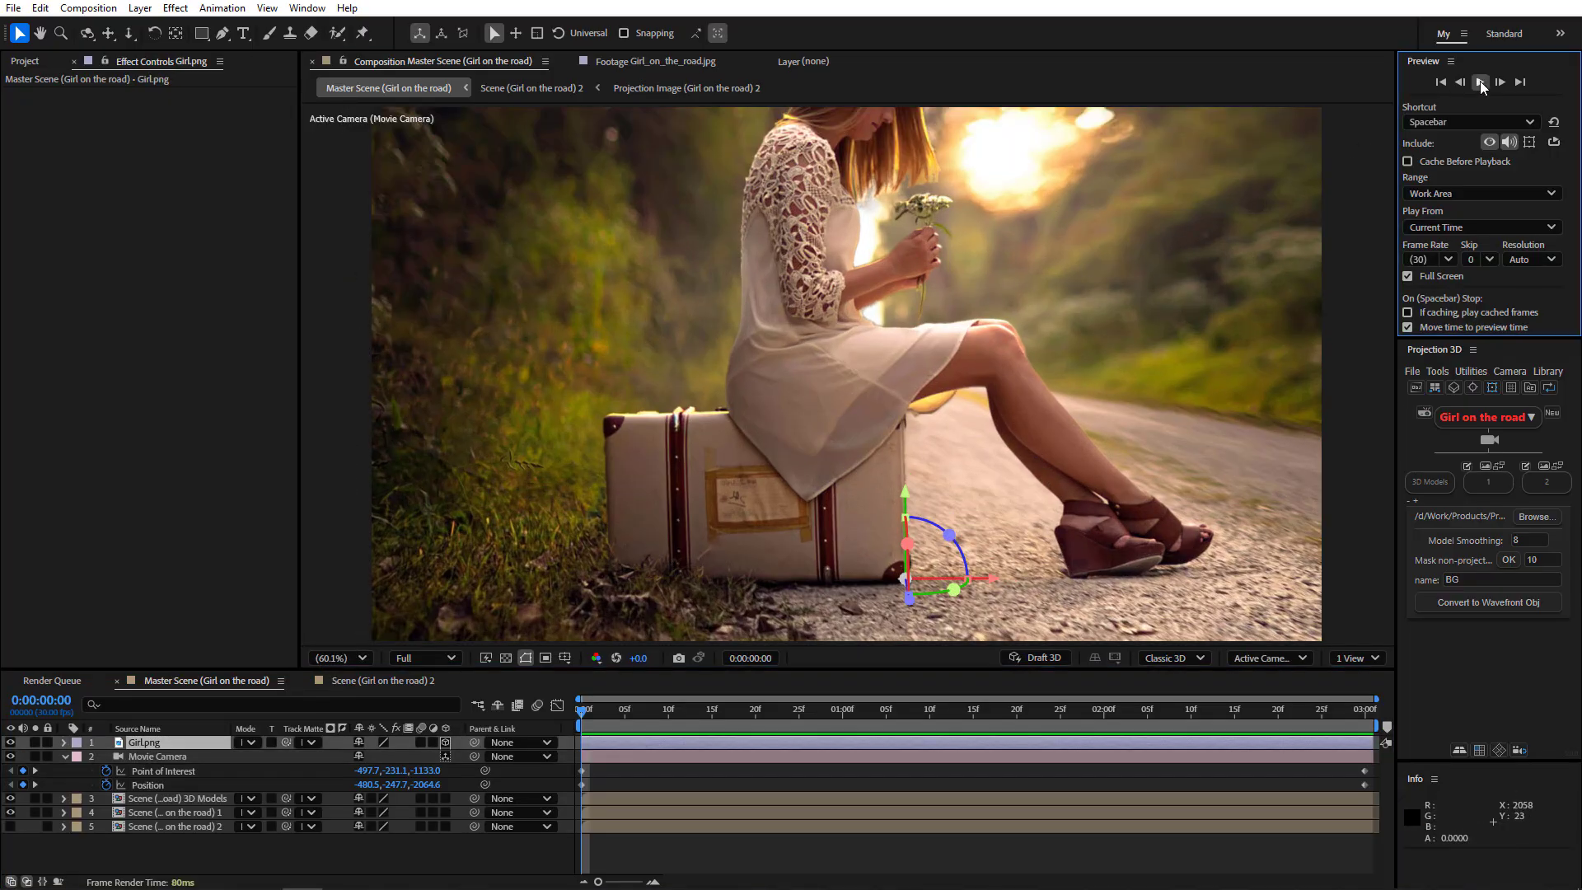